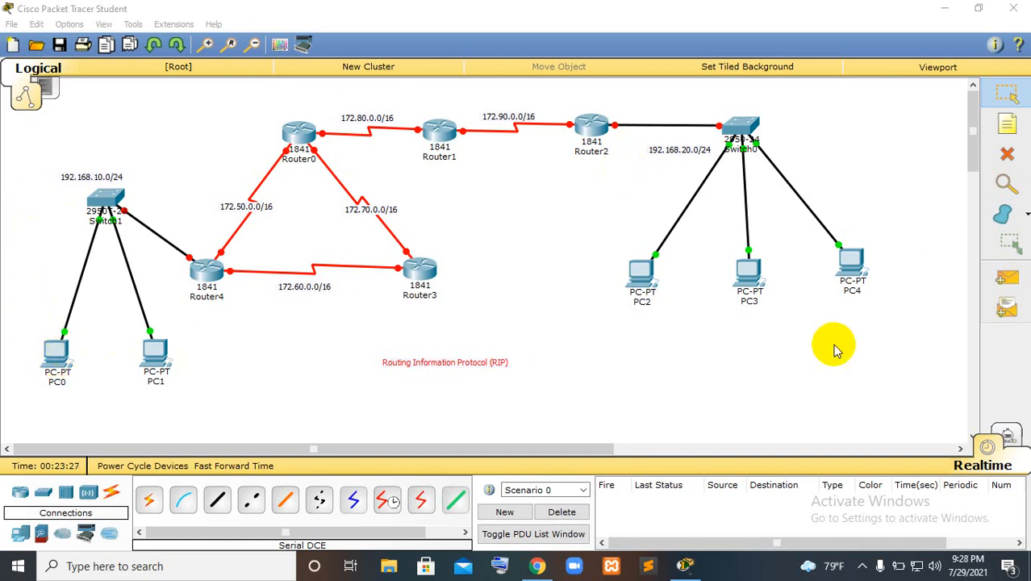
# Open PC0's IP configuration and set its static IP address to 192.168.10.2
pyautogui.click(54, 358)
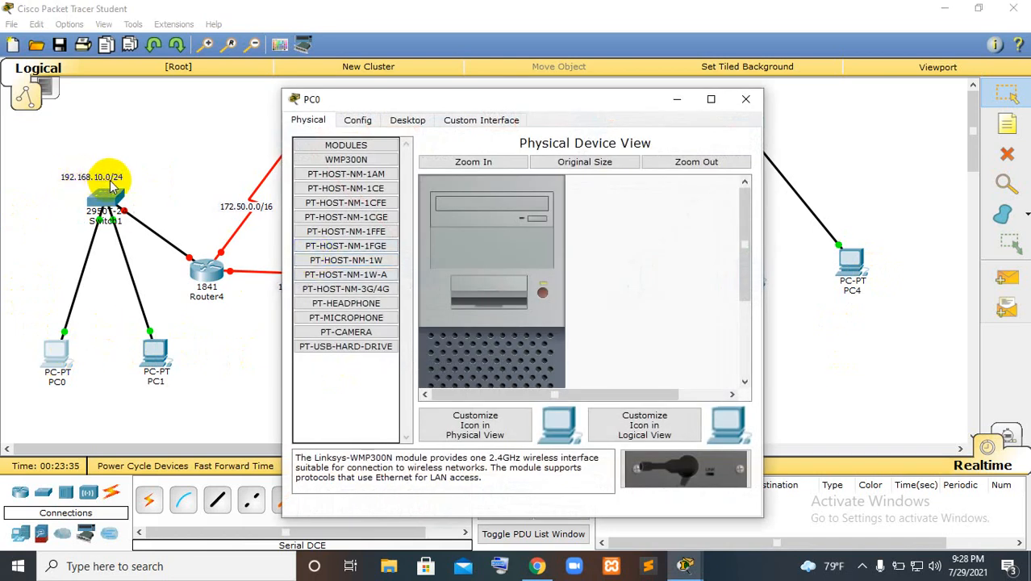
pyautogui.click(406, 119)
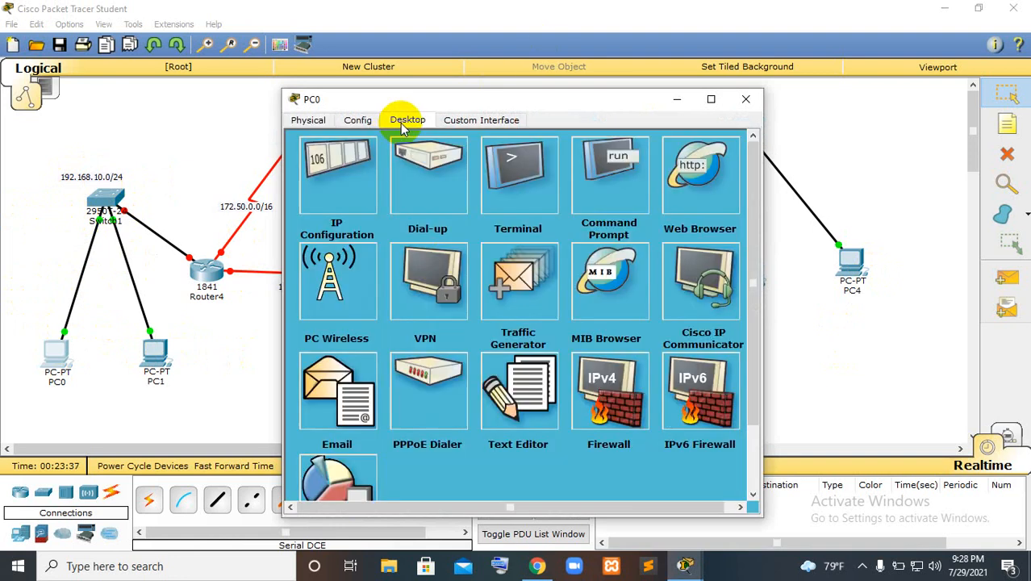
pyautogui.click(329, 179)
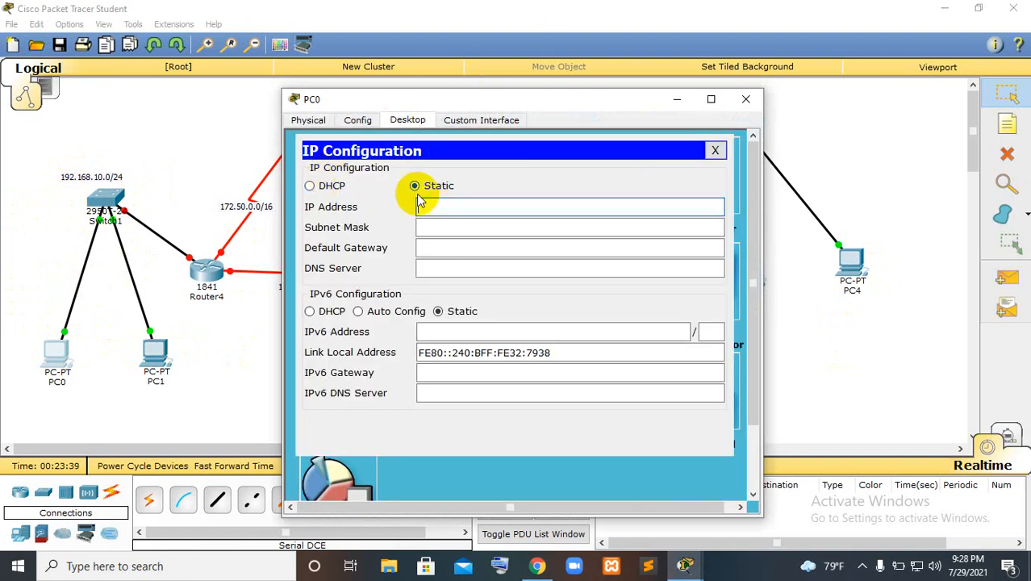
pyautogui.write('192.168.10.2')
# Give PC0 the subnet mask 255.255.255.0 and default gateway 192.168.10.1, and close its configuration window
pyautogui.moveTo(478, 207); pyautogui.dragTo(406, 208)
pyautogui.hotkey('ctrl', 'c')
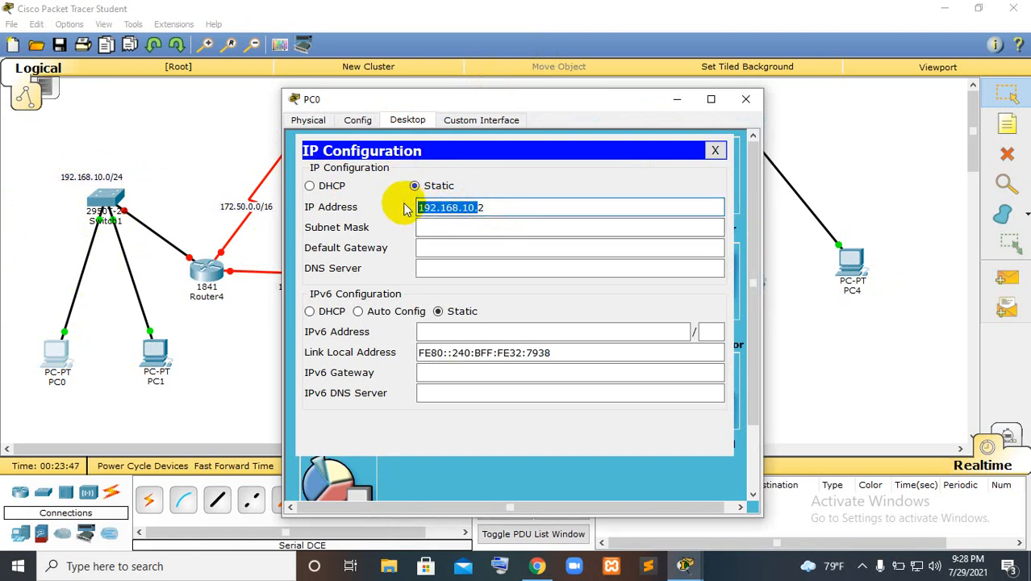
pyautogui.click(440, 227)
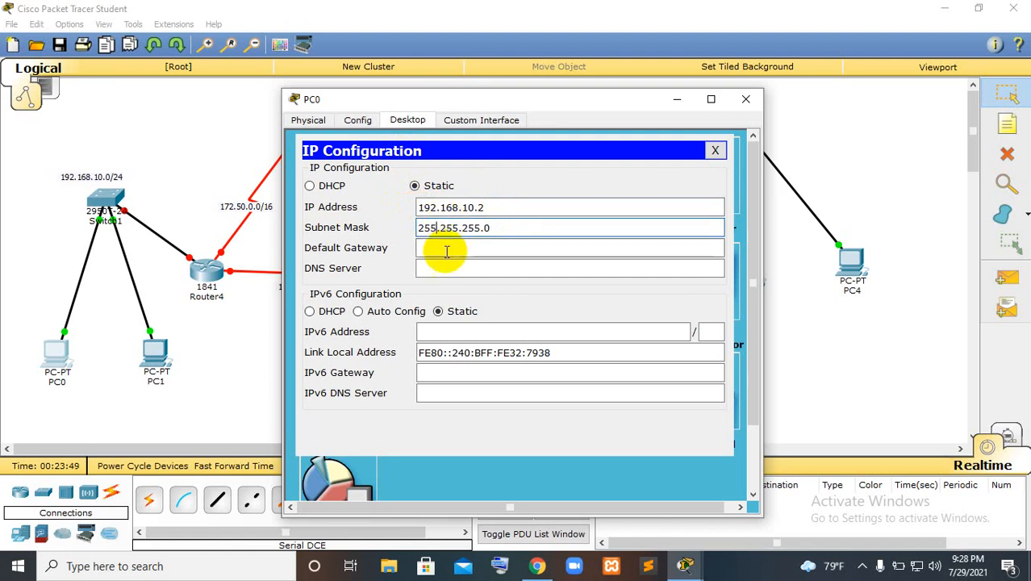
pyautogui.click(449, 248)
pyautogui.hotkey('ctrl', 'v')
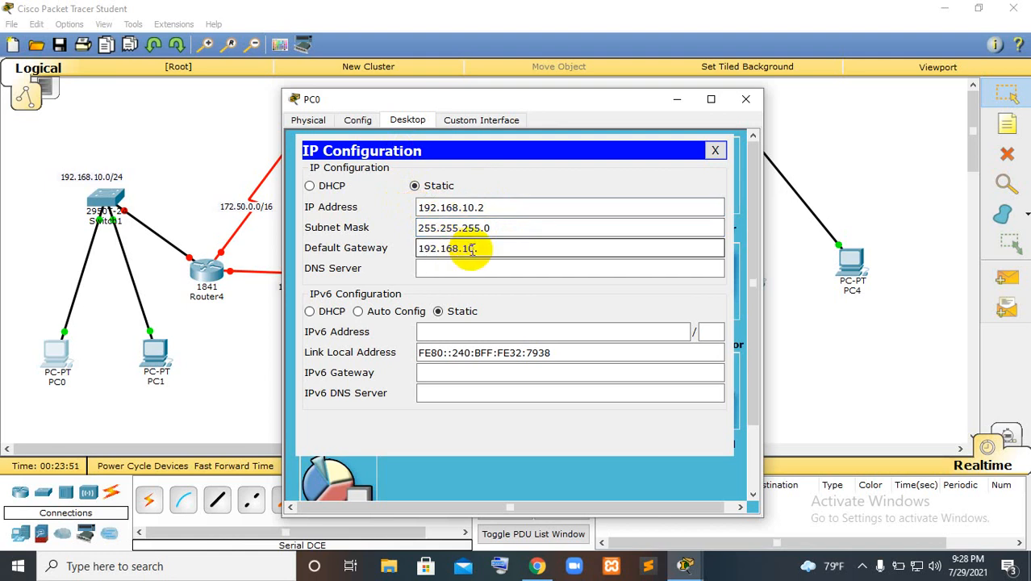
pyautogui.click(745, 98)
# Open PC1's IP configuration and set its static IP address to 192.168.10.3
pyautogui.click(155, 355)
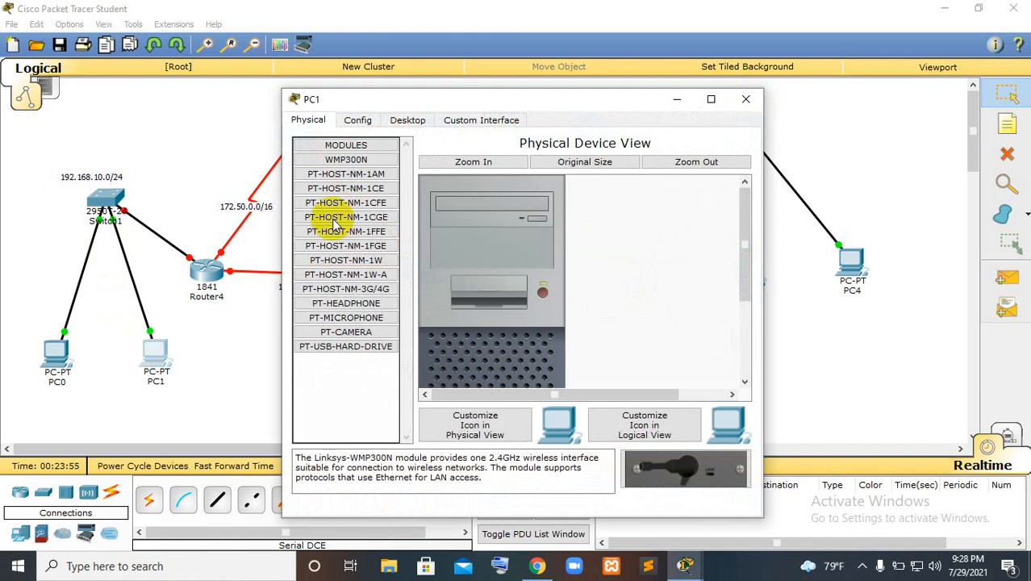
pyautogui.click(391, 121)
pyautogui.click(341, 164)
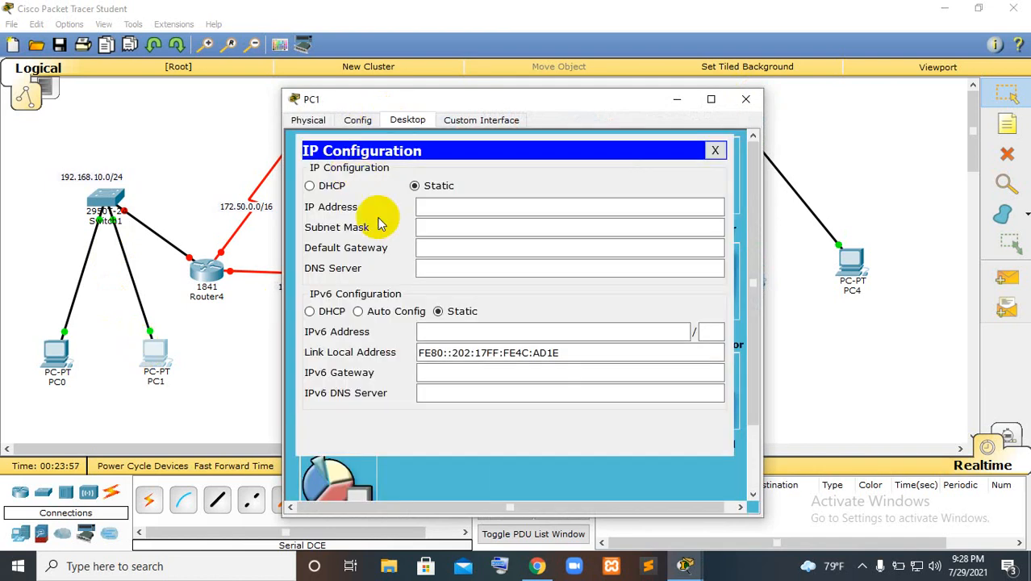
pyautogui.click(444, 207)
pyautogui.write('192.168.10.')
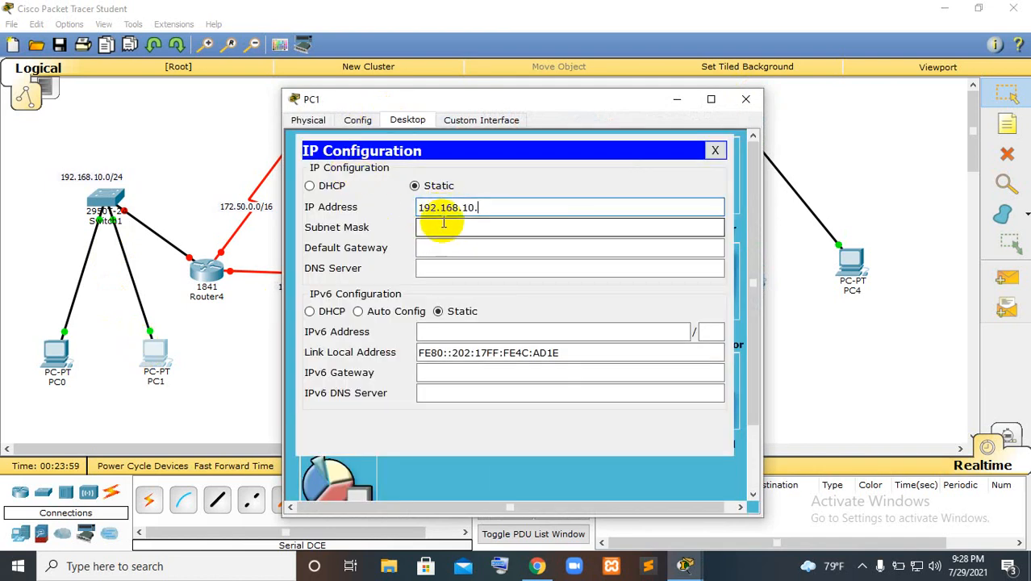
pyautogui.write('3')
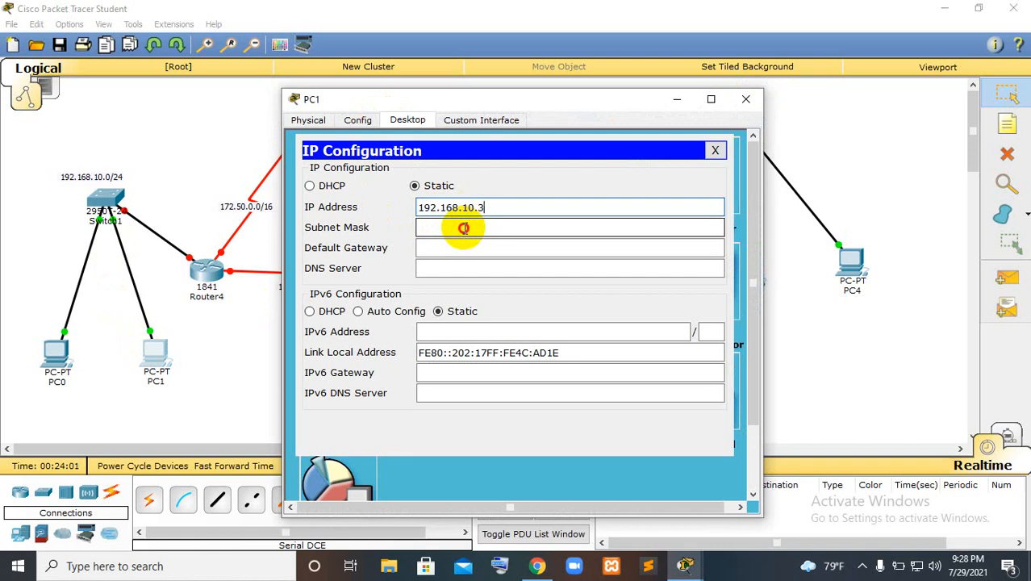
# Give PC1 the subnet mask 255.255.255.0 and default gateway 192.168.10.1, and close its configuration window
pyautogui.click(462, 228)
pyautogui.click(463, 250)
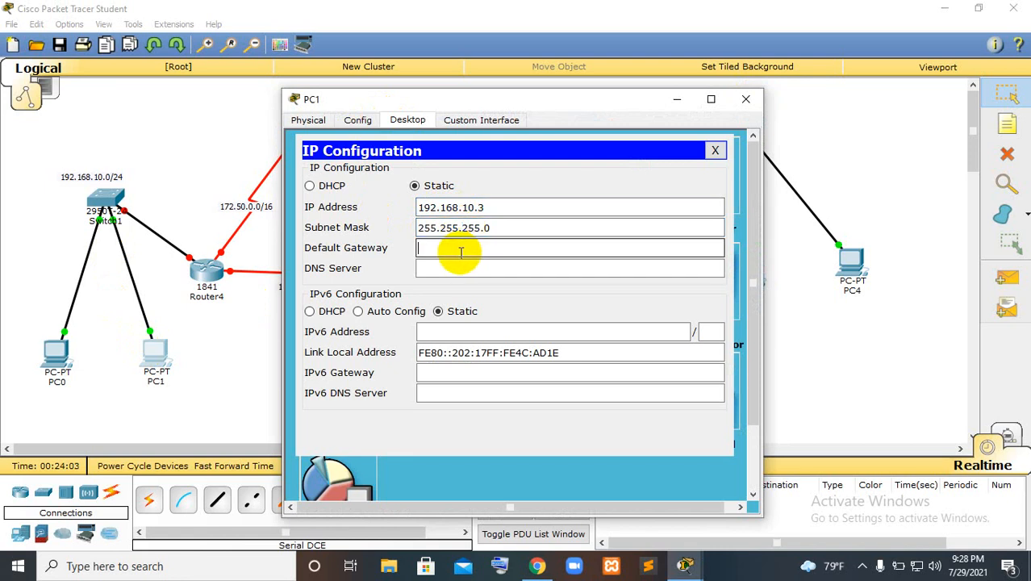
pyautogui.write('192.168.10.1')
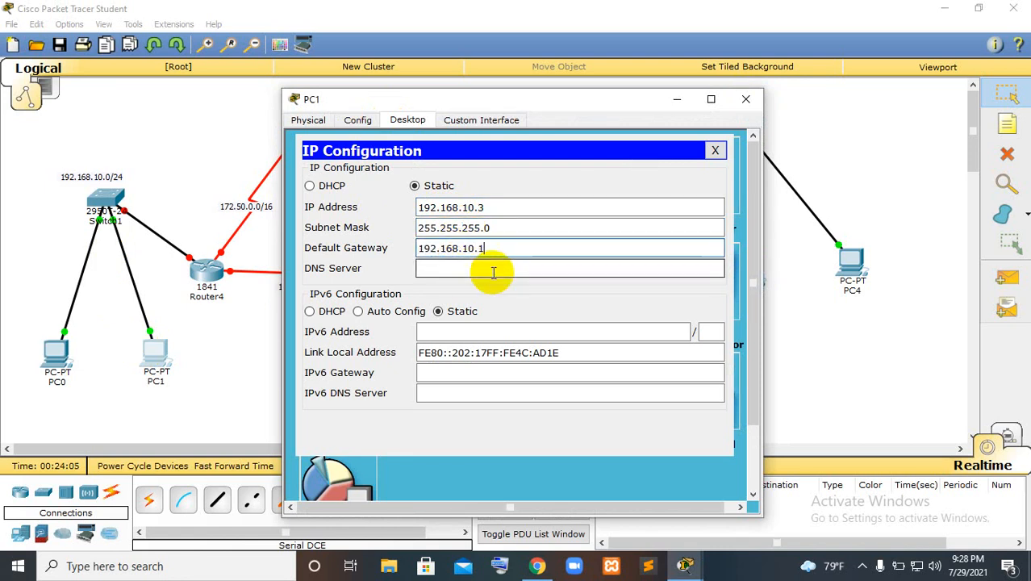
pyautogui.click(745, 98)
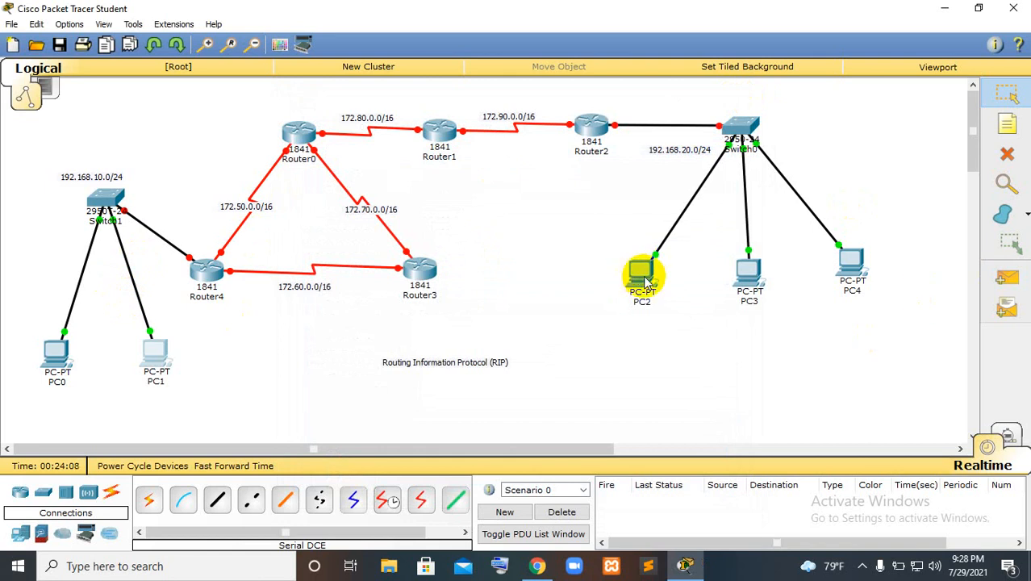
# Open PC2's IP configuration and set its static IP address to 192.168.20.2, copying the network part for reuse
pyautogui.click(646, 281)
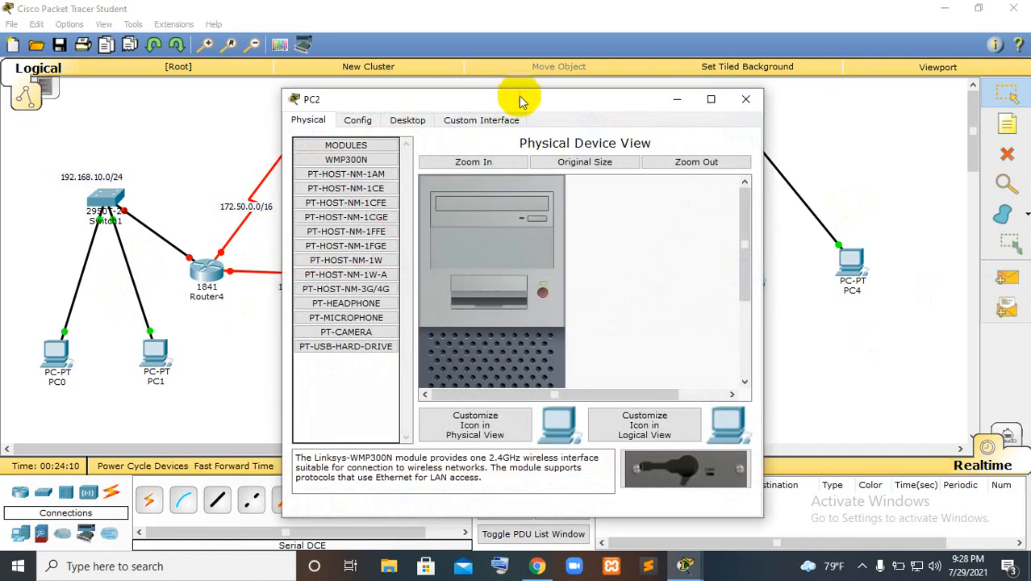
pyautogui.moveTo(519, 99); pyautogui.dragTo(409, 75)
pyautogui.click(297, 96)
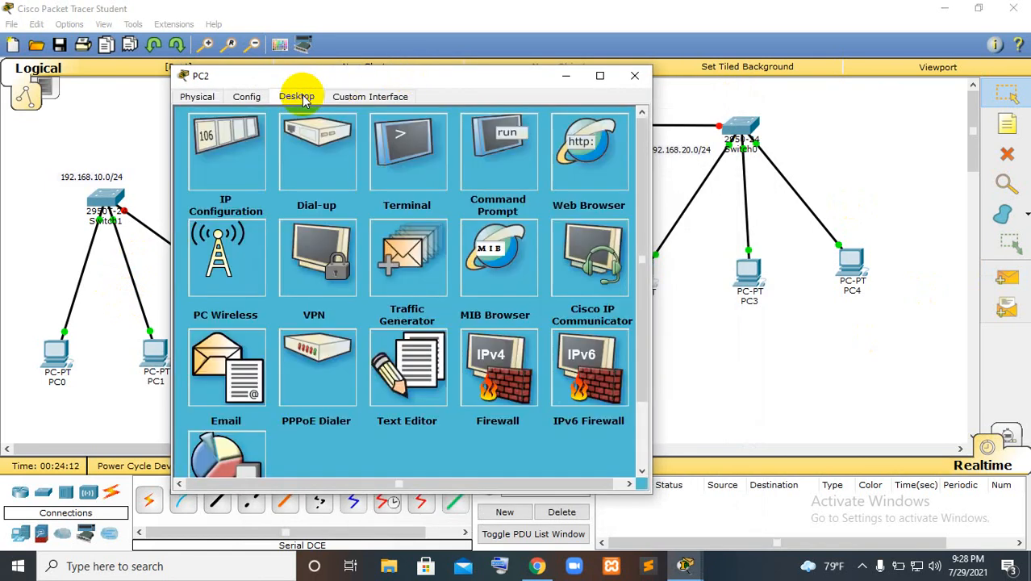
pyautogui.click(253, 154)
pyautogui.moveTo(530, 76); pyautogui.dragTo(445, 76)
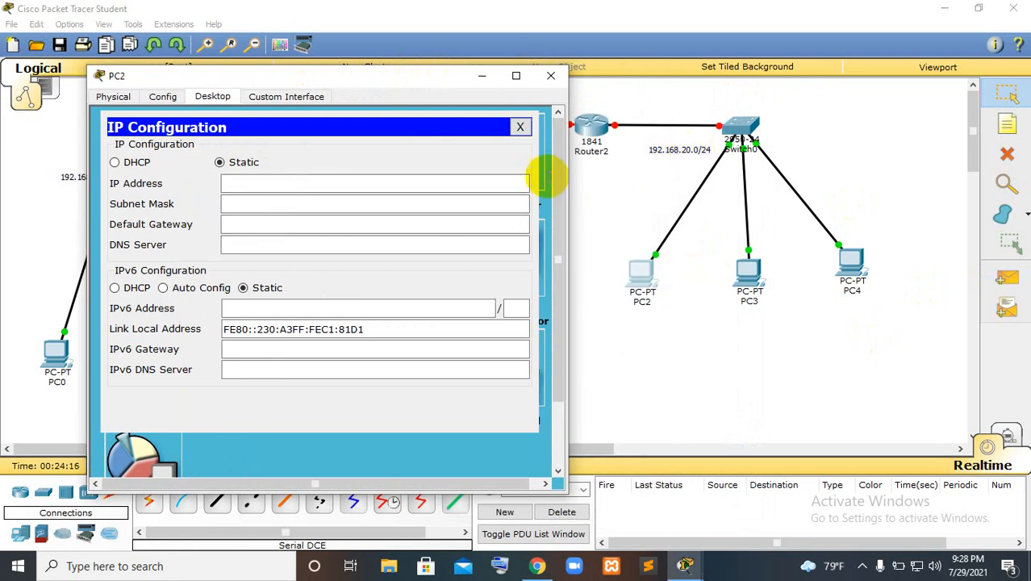
pyautogui.click(276, 182)
pyautogui.write('192.168.10')
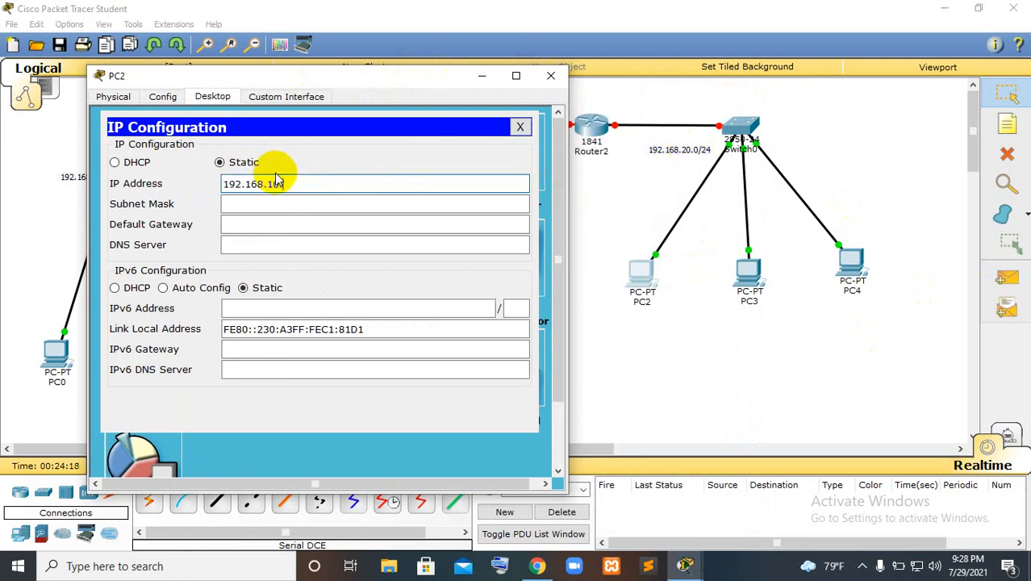
pyautogui.press('BackSpace')
pyautogui.press('BackSpace')
pyautogui.write('0')
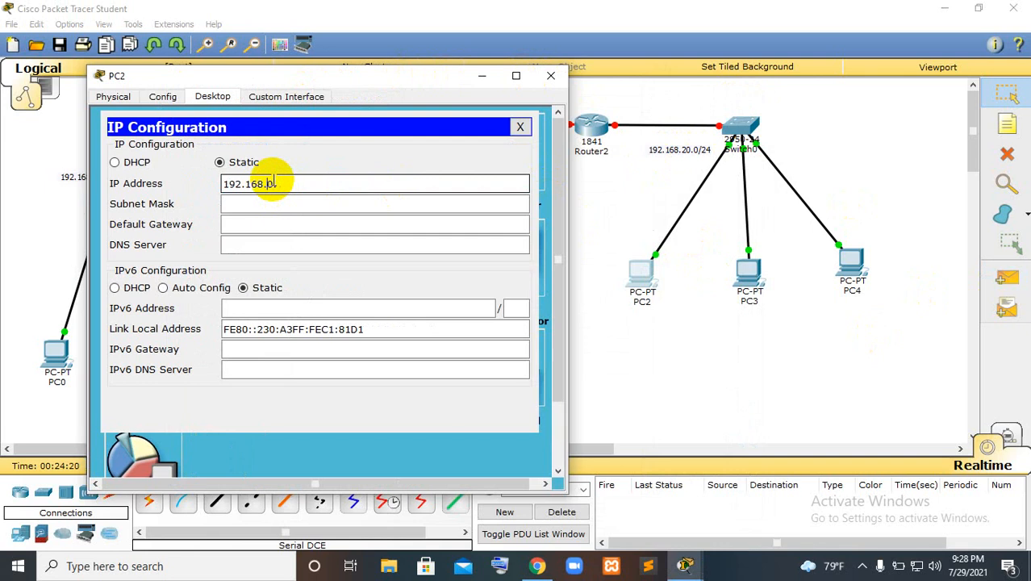
pyautogui.write('0.')
pyautogui.click(279, 184)
pyautogui.moveTo(279, 184); pyautogui.dragTo(193, 184)
pyautogui.hotkey('ctrl', 'c')
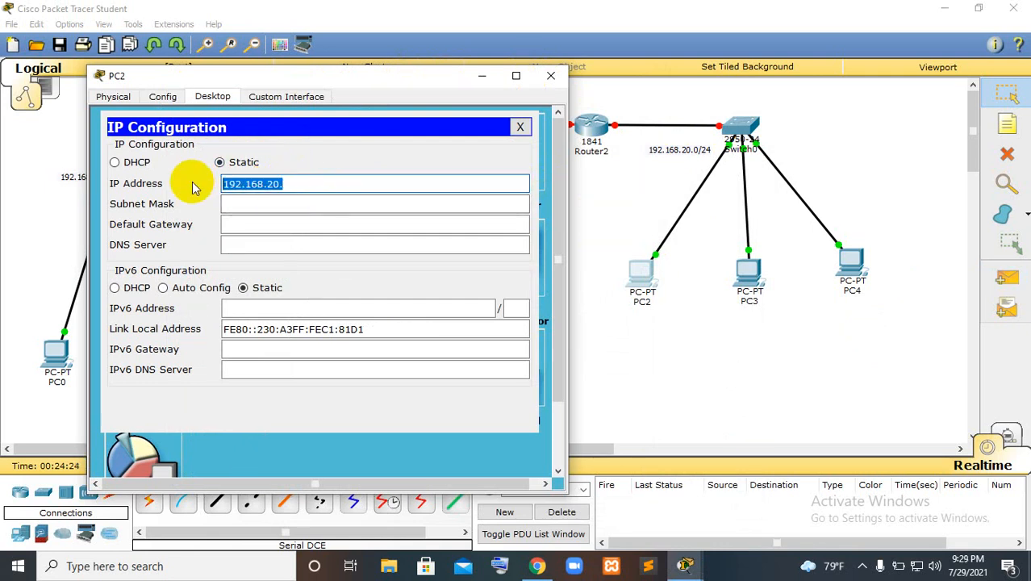
pyautogui.click(301, 186)
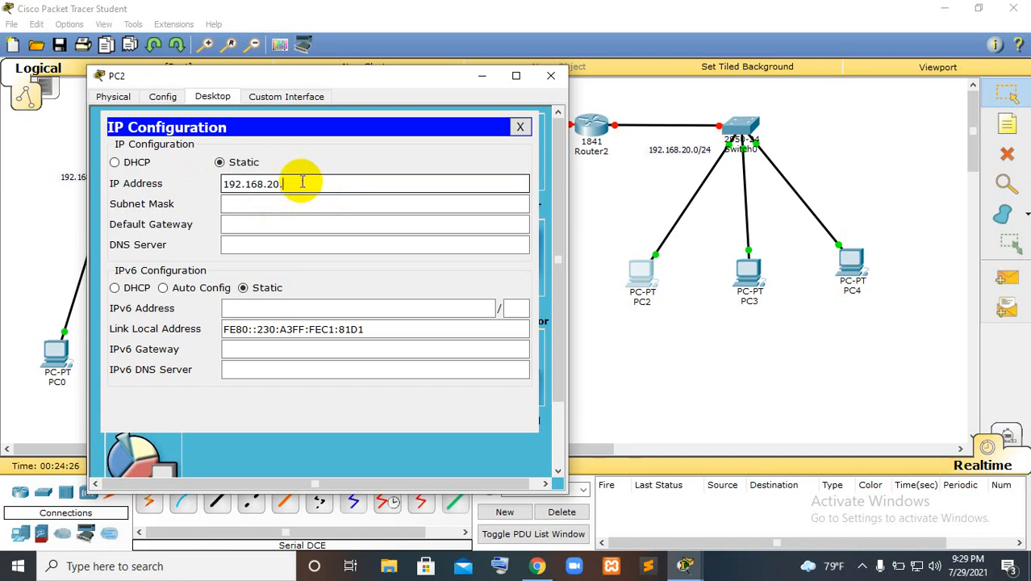
# Give PC2 the subnet mask 255.255.255.0 and default gateway 192.168.20.1, and close its configuration window
pyautogui.click(320, 202)
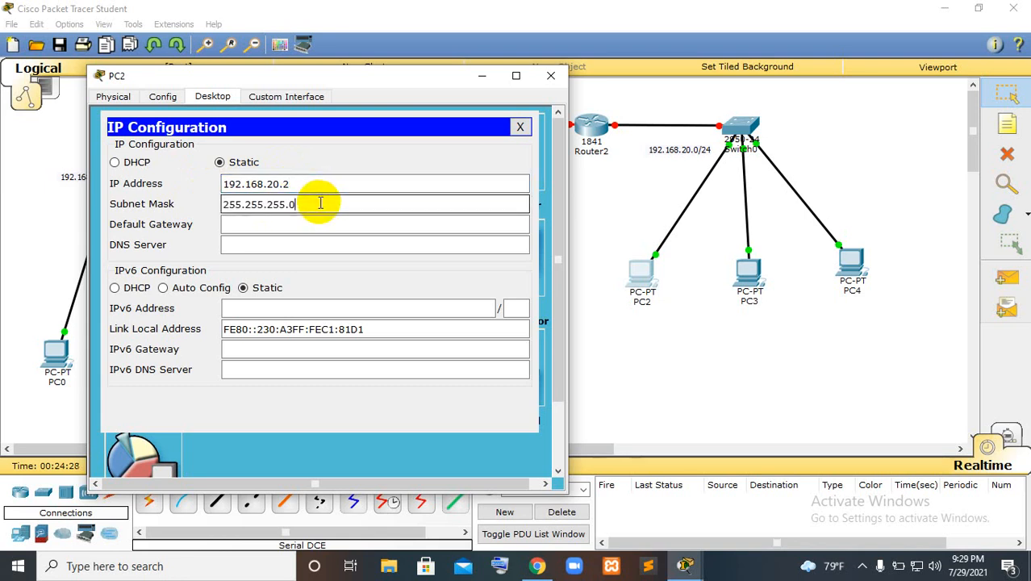
pyautogui.click(301, 227)
pyautogui.hotkey('ctrl', 'v')
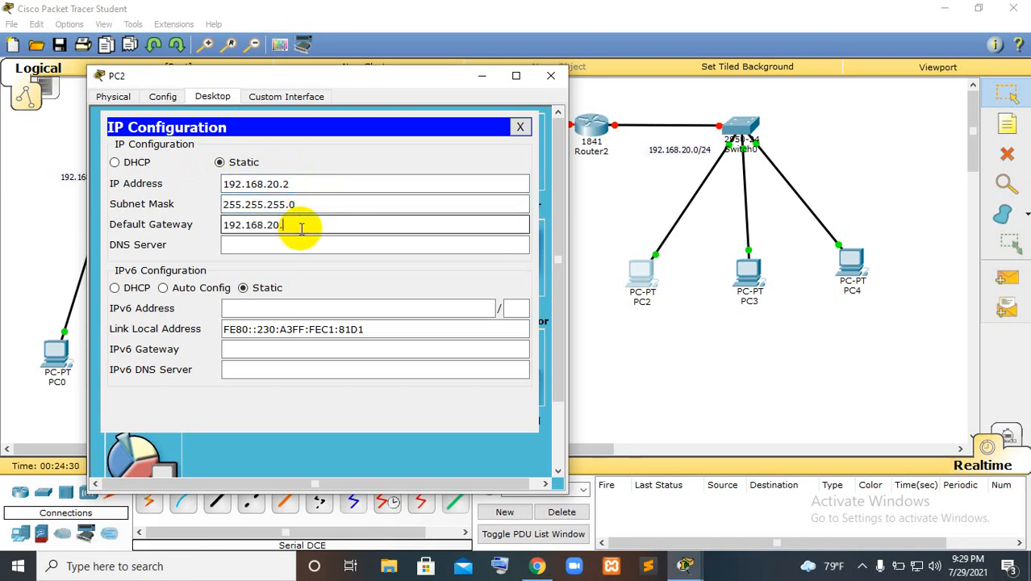
pyautogui.write('1')
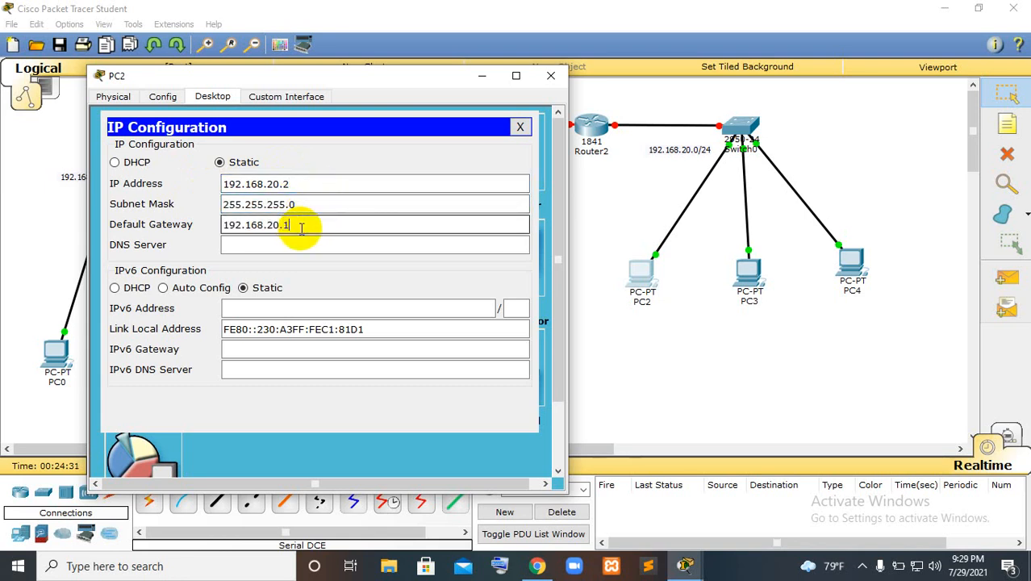
pyautogui.click(551, 76)
# Open PC3's IP configuration and set its static IP address to 192.168.20.3
pyautogui.click(751, 278)
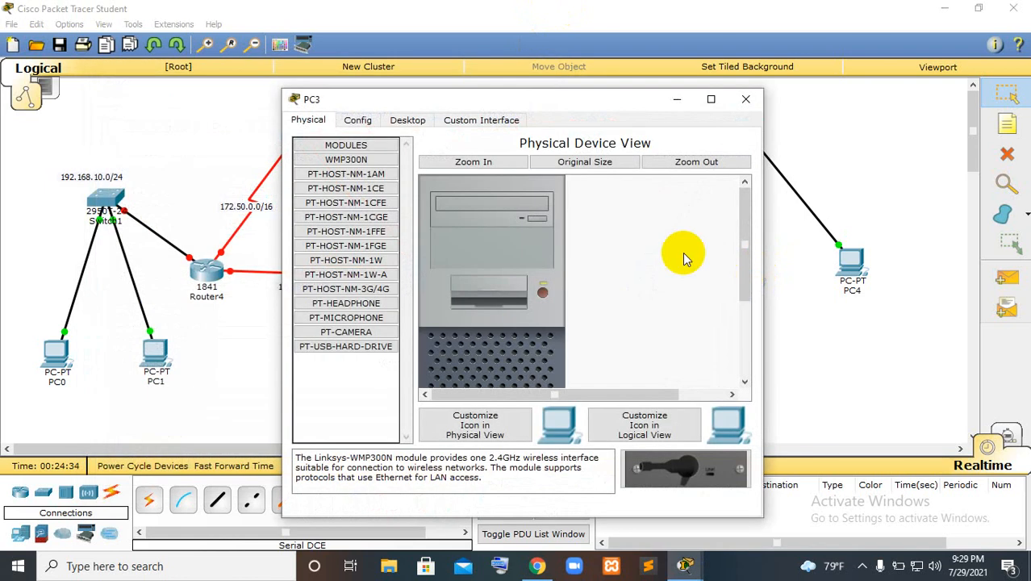
pyautogui.click(413, 121)
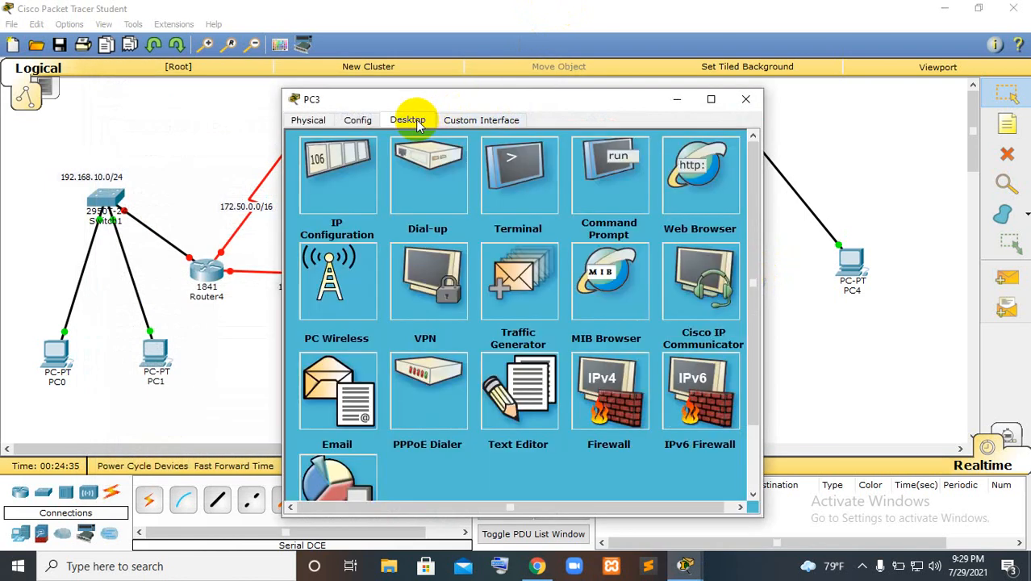
pyautogui.click(338, 194)
pyautogui.click(472, 206)
pyautogui.write('192.168.20.')
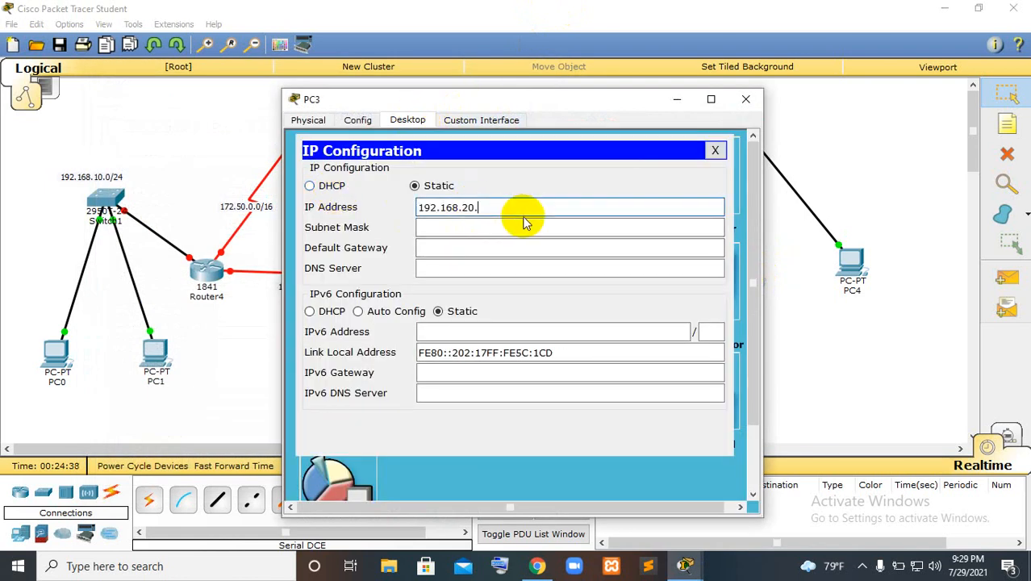
pyautogui.write('3')
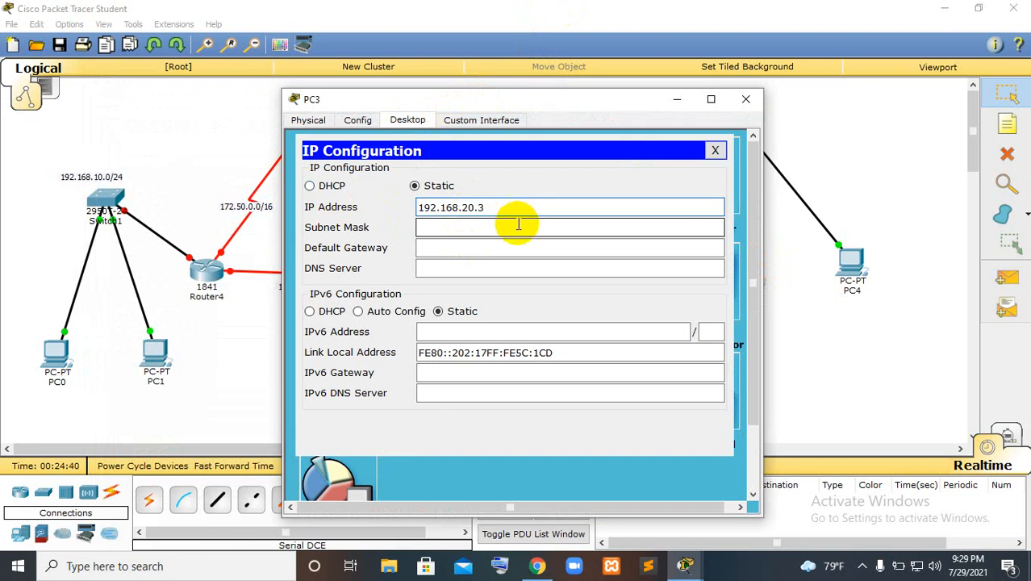
# Give PC3 the subnet mask 255.255.255.0 and default gateway 192.168.20.1, and close its configuration window
pyautogui.click(510, 229)
pyautogui.click(499, 250)
pyautogui.write('192.168.20.')
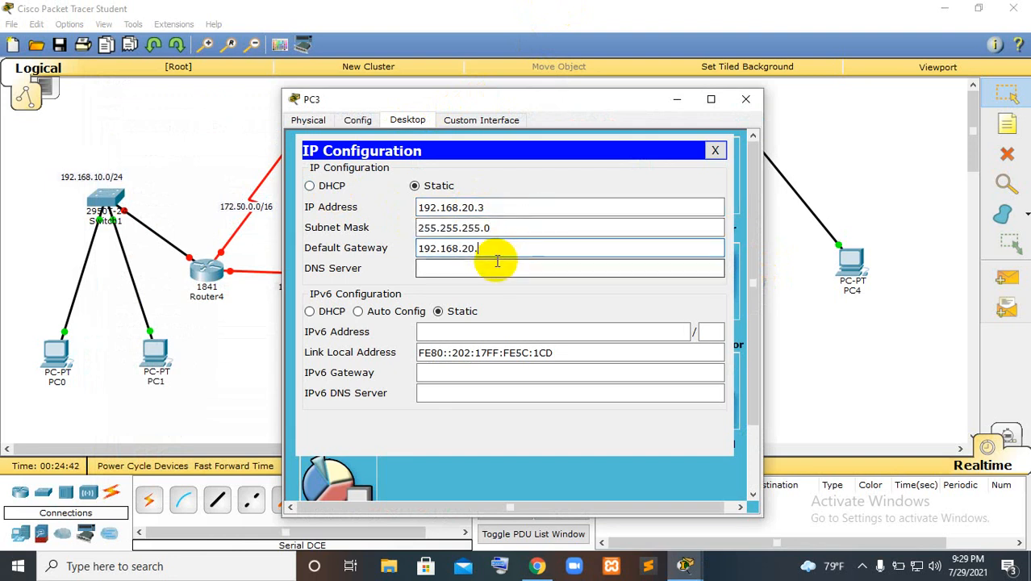
pyautogui.write('1')
pyautogui.click(746, 100)
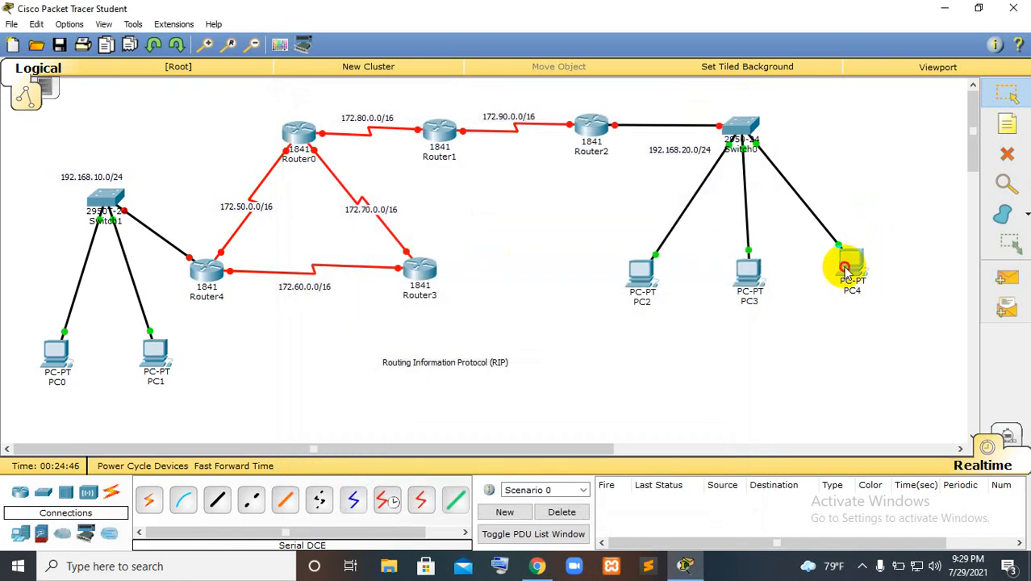
# Open PC4's IP configuration and set its static IP address to 192.168.20.4
pyautogui.click(851, 262)
pyautogui.click(407, 120)
pyautogui.click(322, 170)
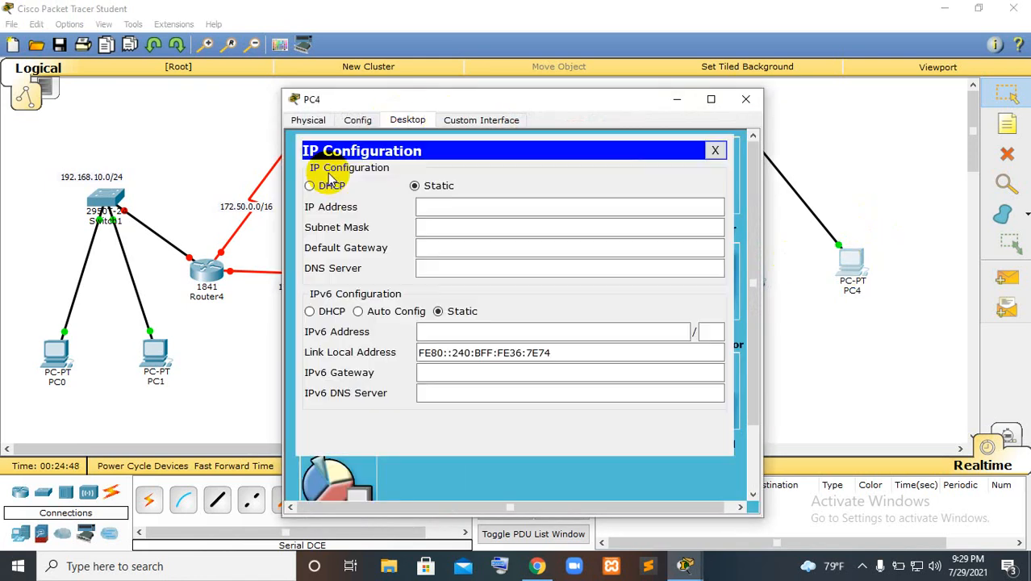
pyautogui.click(458, 205)
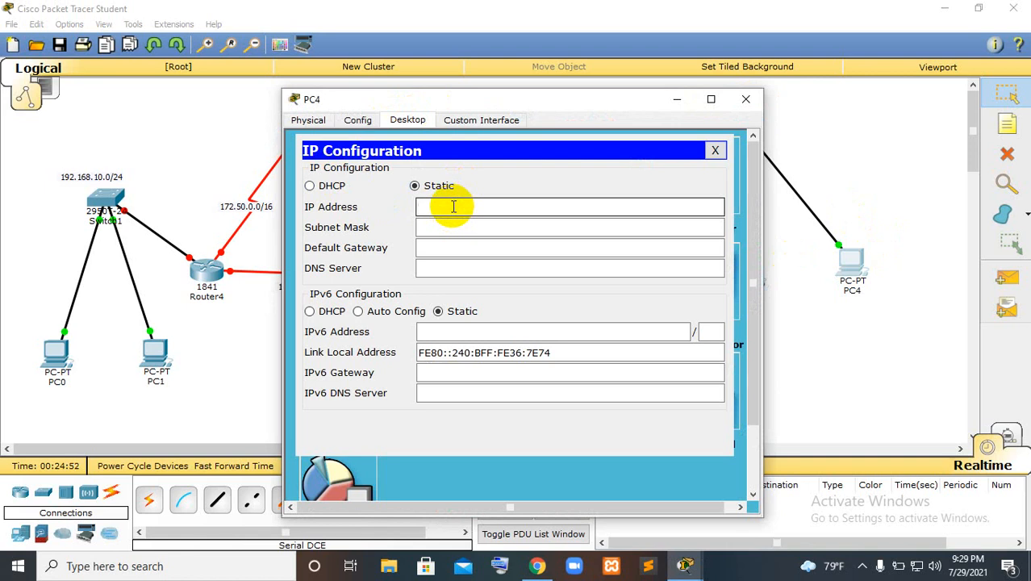
pyautogui.write('192.168.20.')
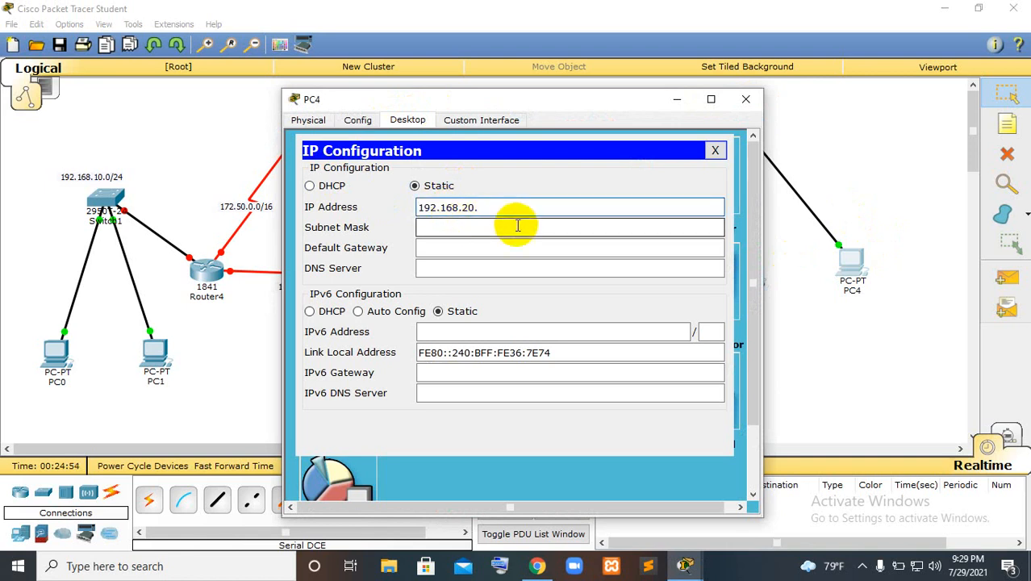
pyautogui.write('4')
# Give PC4 the subnet mask 255.255.255.0 and default gateway 192.168.20.1
pyautogui.click(476, 228)
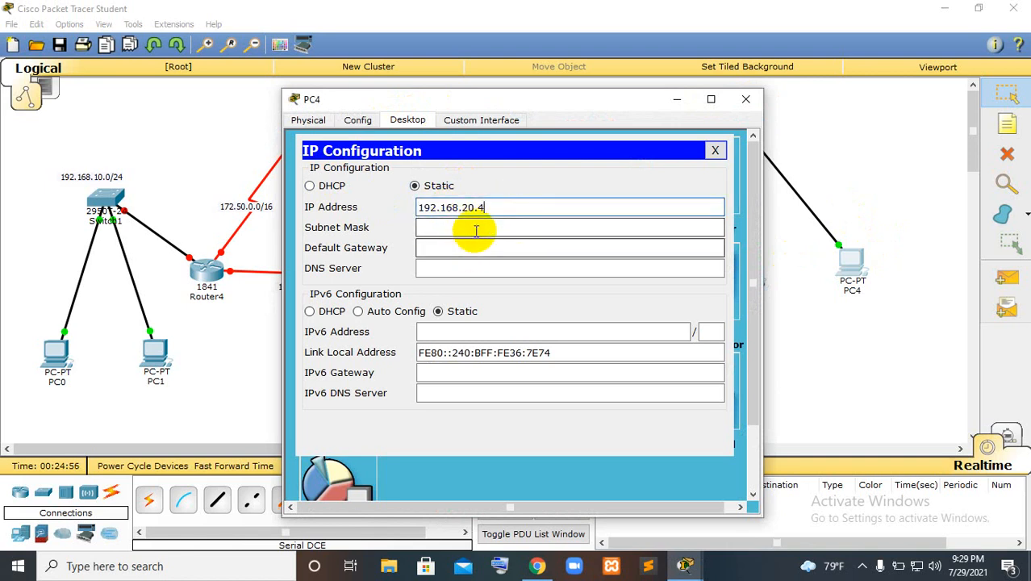
pyautogui.click(476, 248)
pyautogui.write('192.168.20')
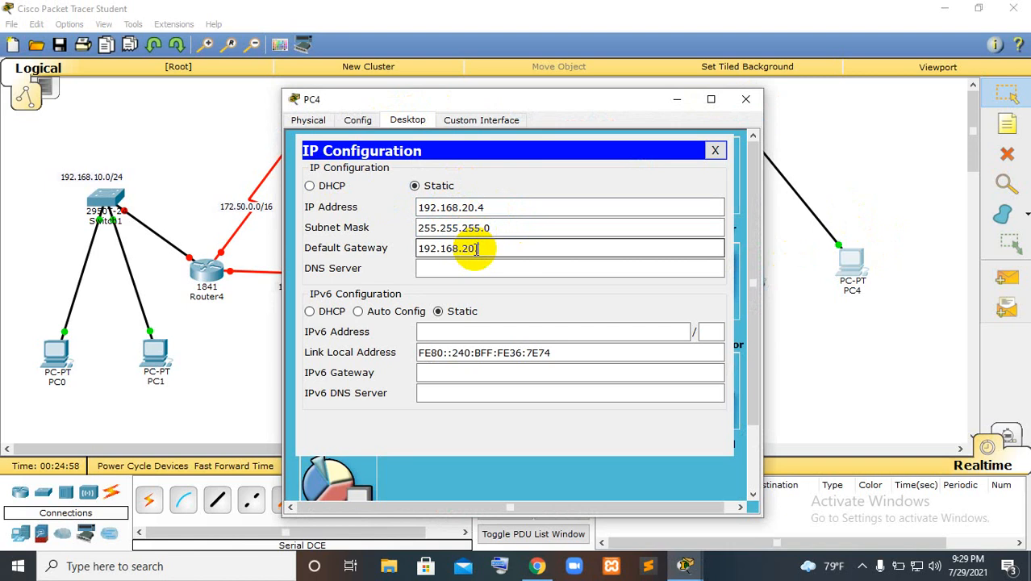
pyautogui.write('.1')
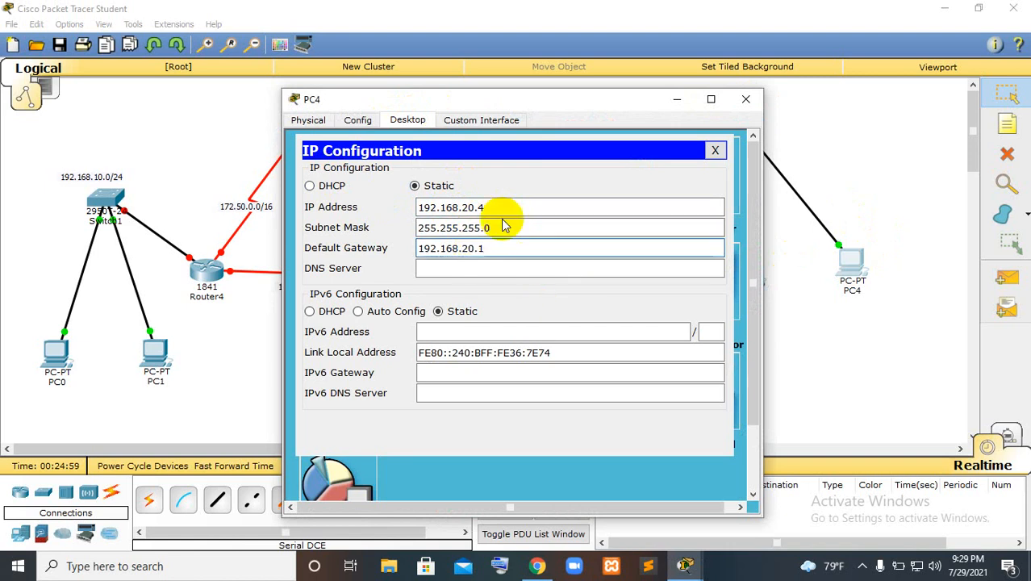
# Close PC4's configuration window, then open Router0's command line and answer no to the initial configuration dialog
pyautogui.click(745, 98)
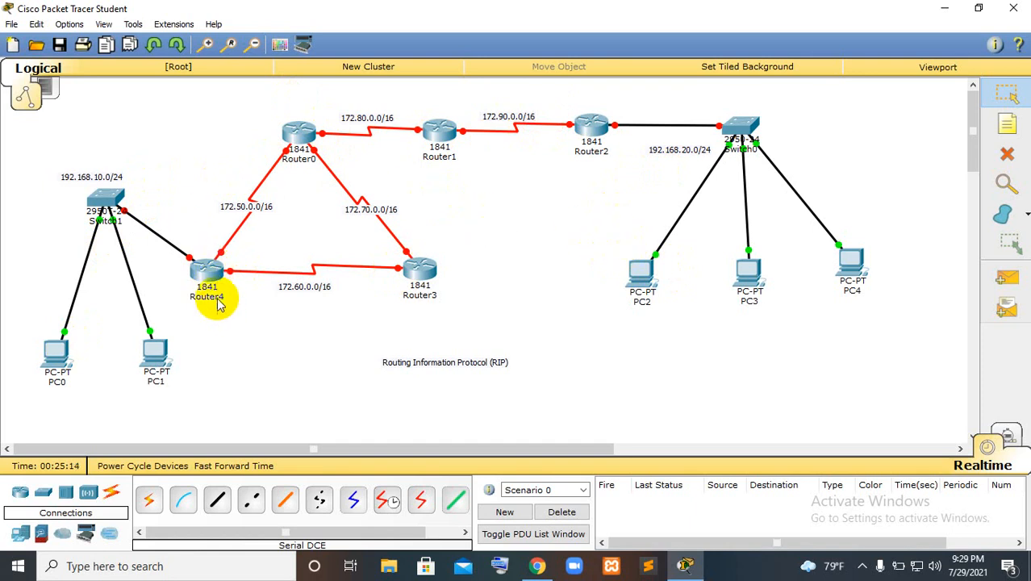
pyautogui.click(297, 134)
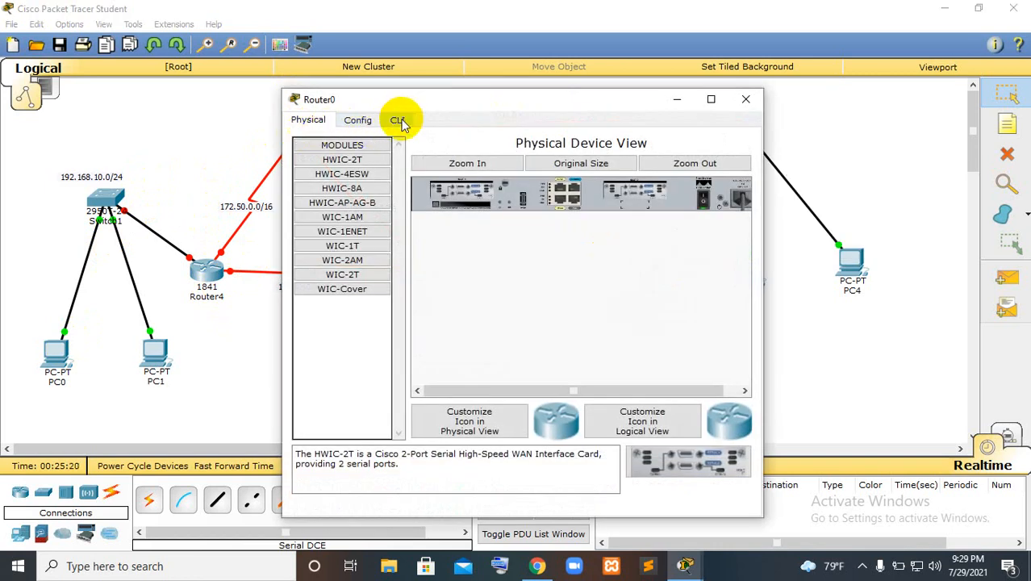
pyautogui.click(399, 121)
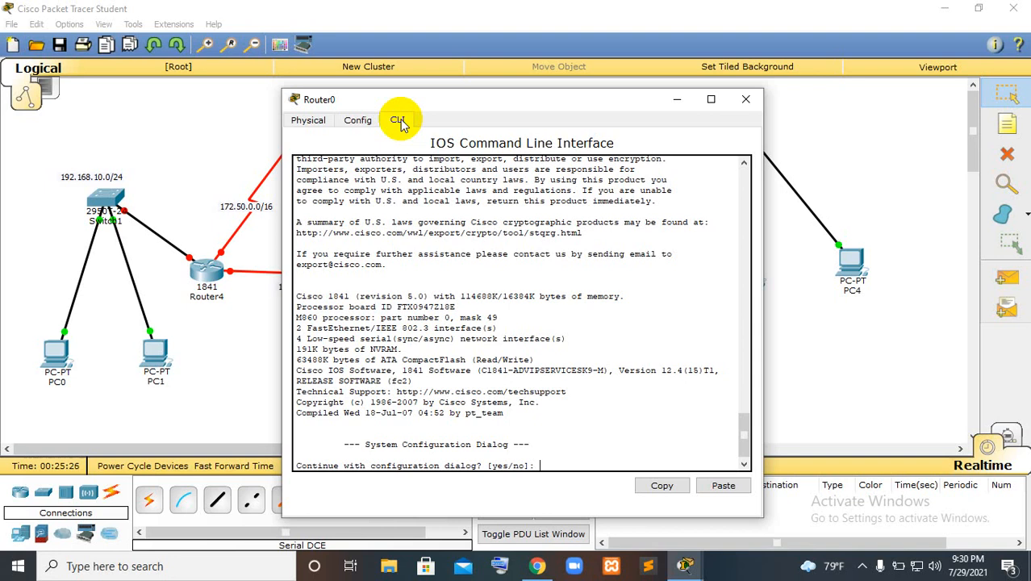
pyautogui.write('NO')
pyautogui.press('BackSpace')
pyautogui.press('BackSpace')
pyautogui.write('no')
pyautogui.press('Return')
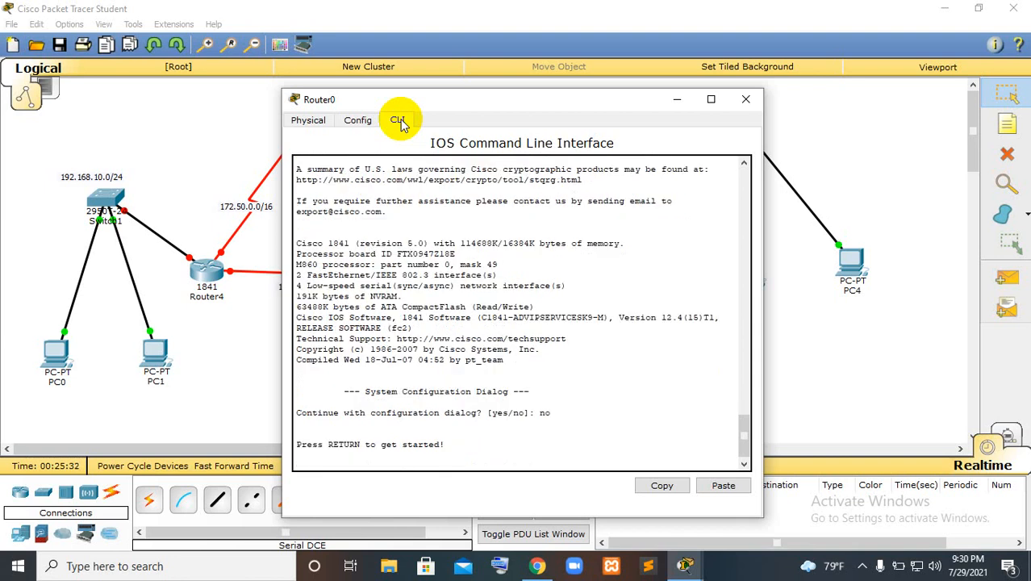
# Enter privileged mode on Router0 with enable and go into global configuration mode with conf terminal
pyautogui.press('Return')
pyautogui.write('en')
pyautogui.press('Tab')
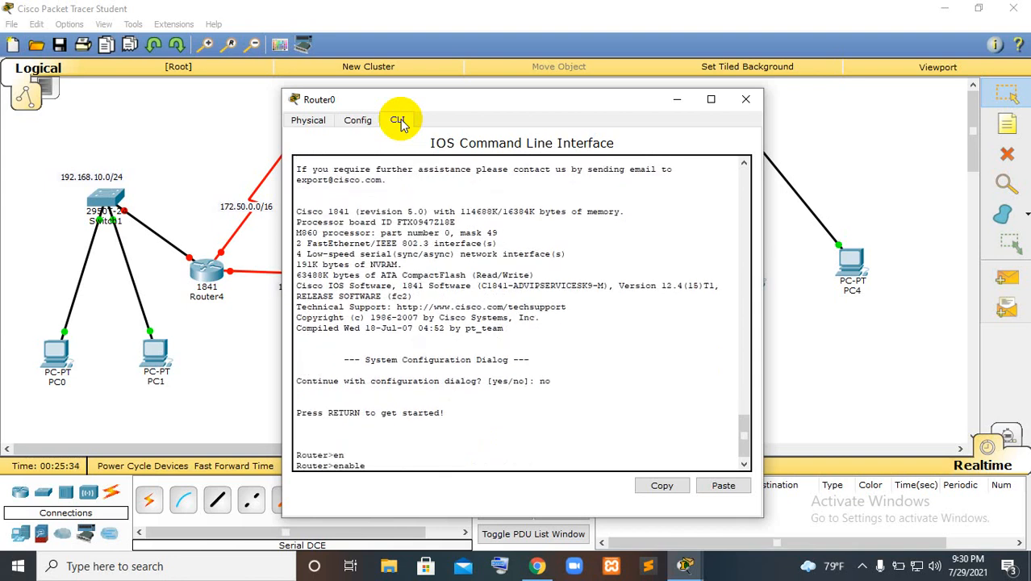
pyautogui.press('Return')
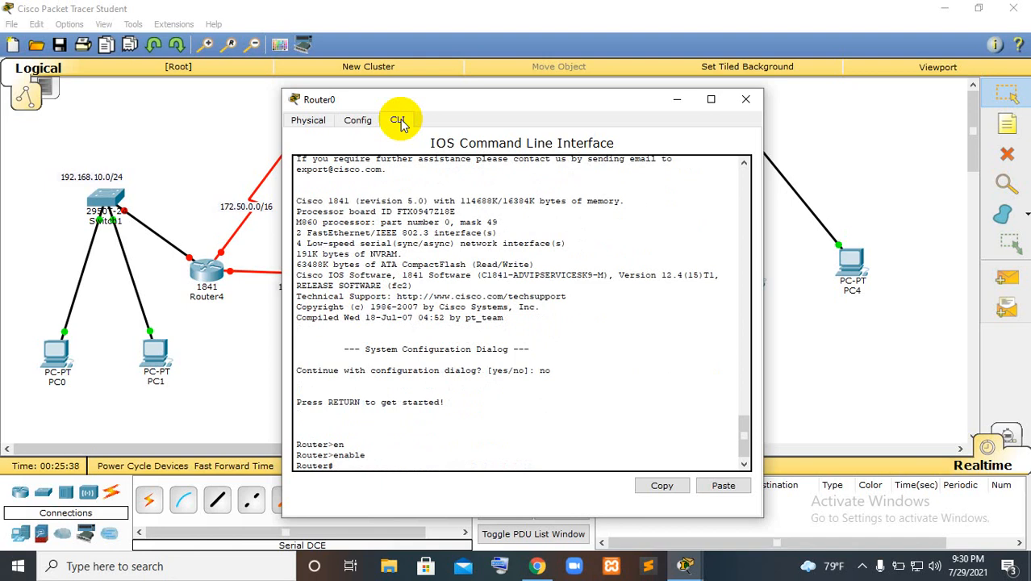
pyautogui.write('conf t')
pyautogui.press('Tab')
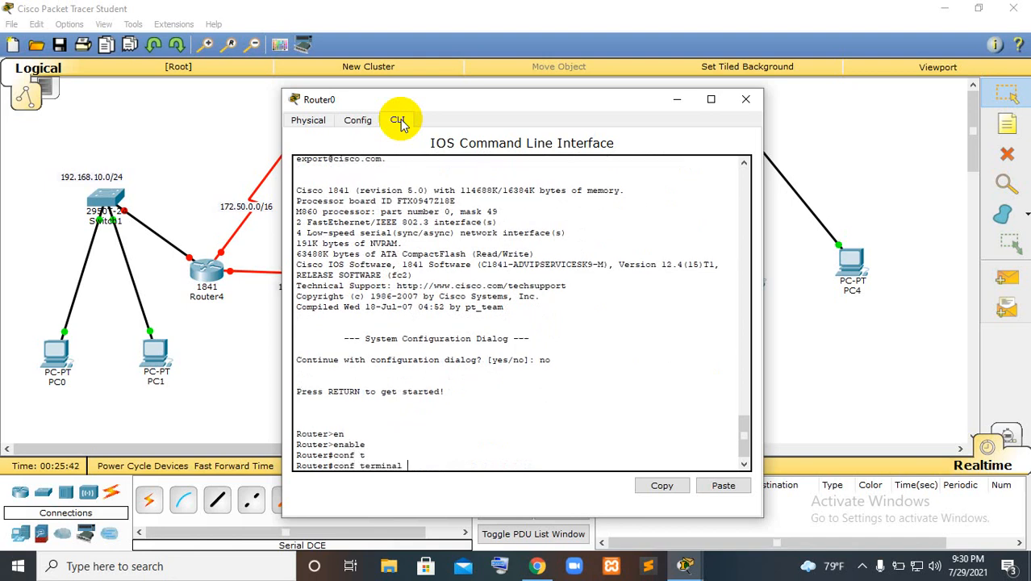
pyautogui.press('Return')
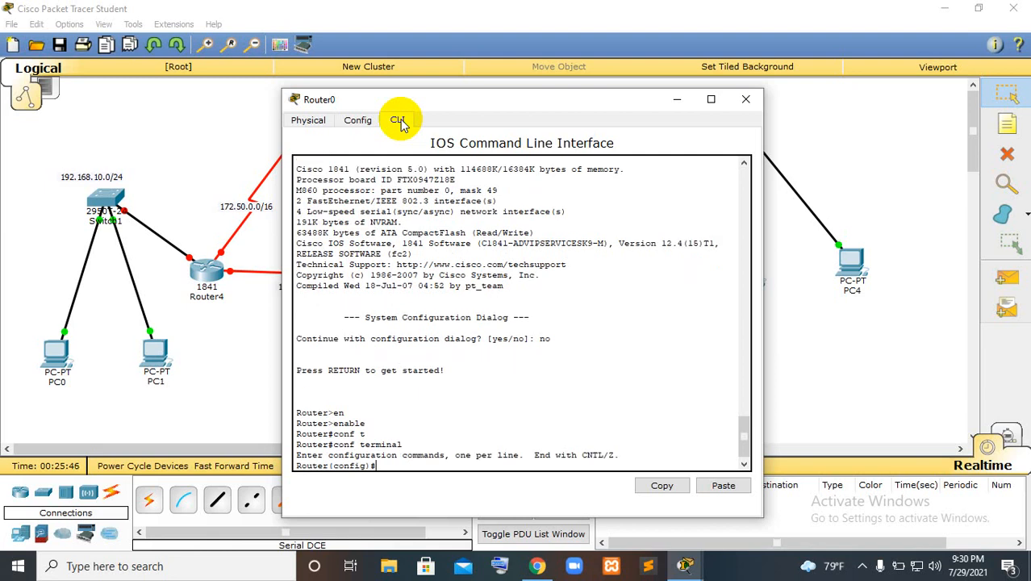
# Move the Router0 window clear of the router in the topology, and enable interface s0/0/0 with no shutdown
pyautogui.moveTo(430, 97); pyautogui.dragTo(544, 92)
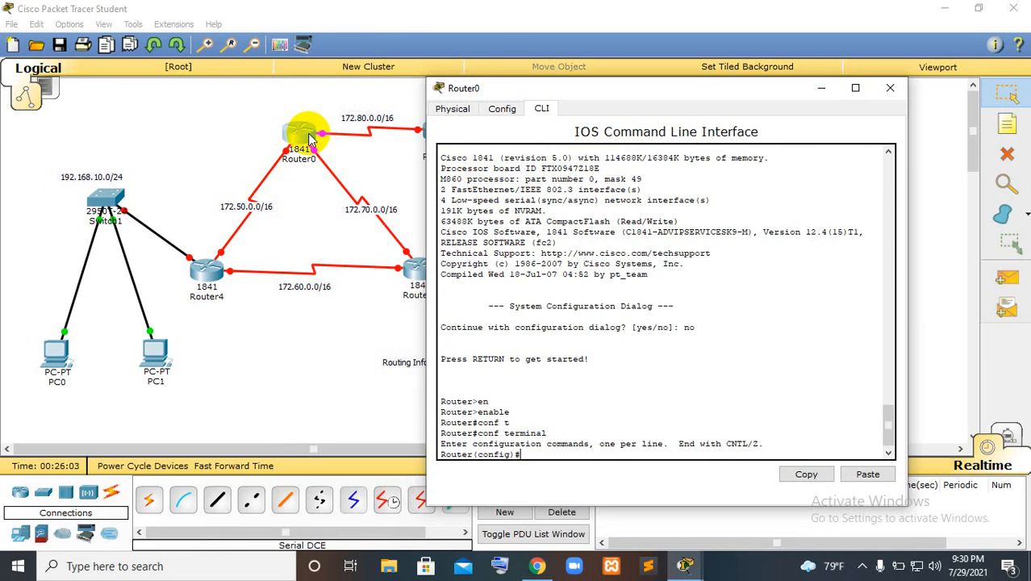
pyautogui.write('nt')
pyautogui.press('Tab')
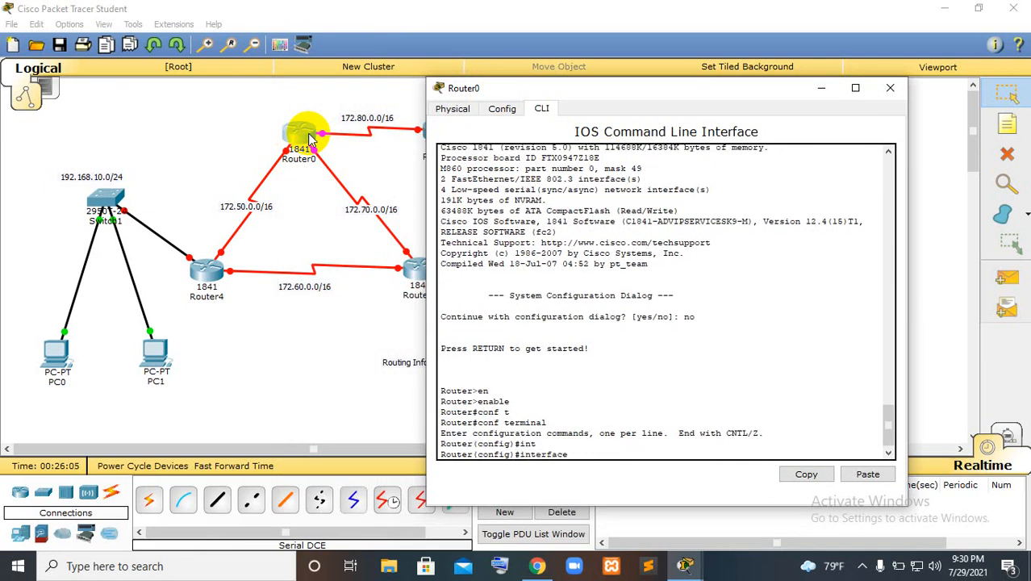
pyautogui.write('s0/')
pyautogui.write('0/0')
pyautogui.press('Return')
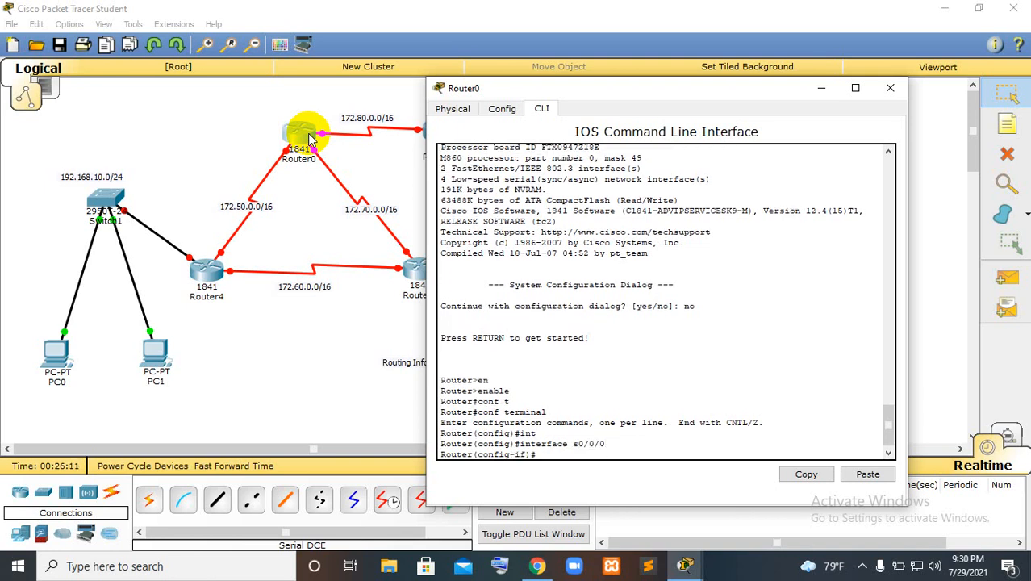
pyautogui.write('no sh')
pyautogui.press('Tab')
pyautogui.press('Return')
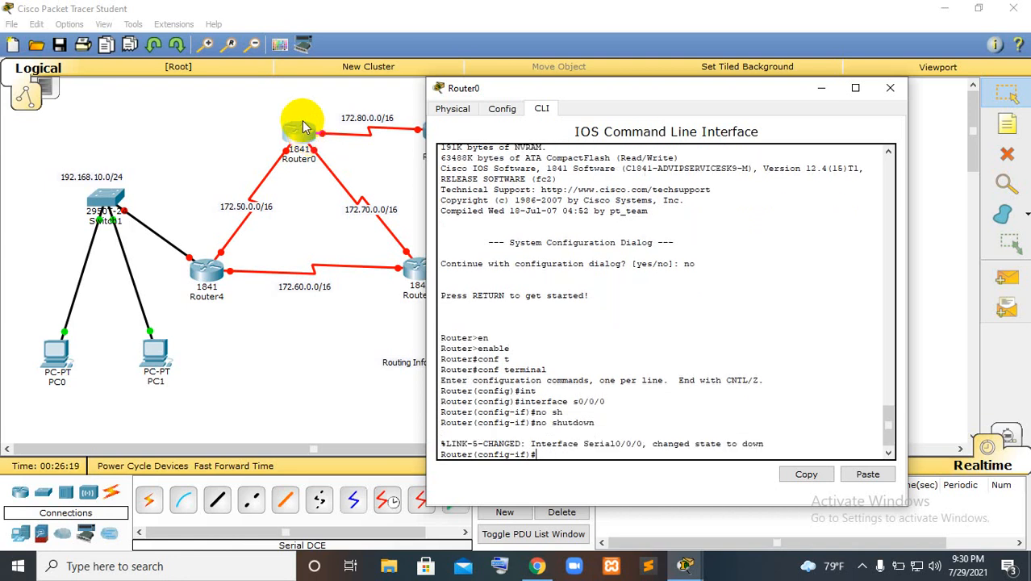
# Assign Router0's s0/0/0 the IP address 172.50.0.2 with mask 255.255.0.0, and exit the interface configuration
pyautogui.write('ip add')
pyautogui.press('Tab')
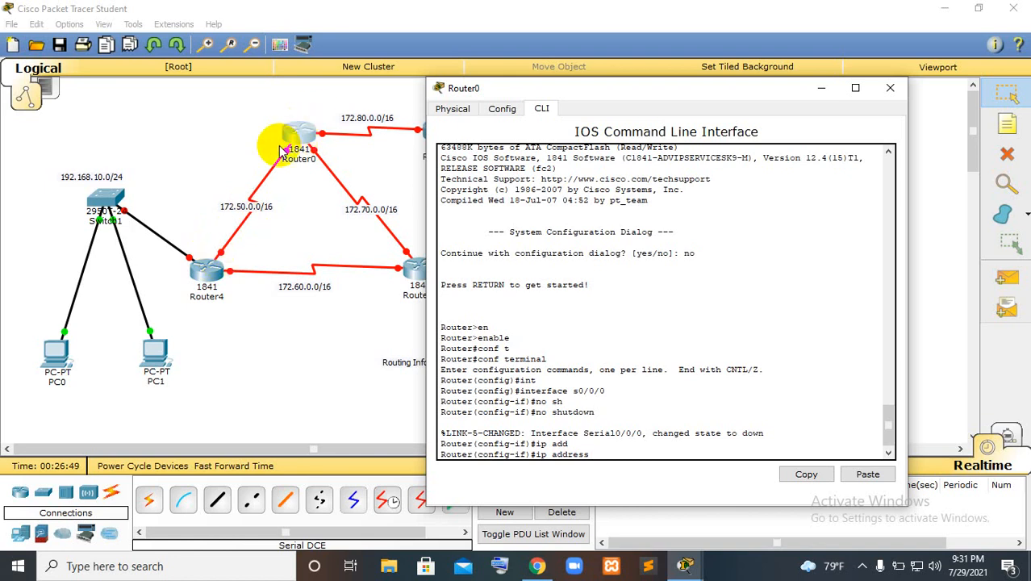
pyautogui.write('172.50.0.2 255.255.255.')
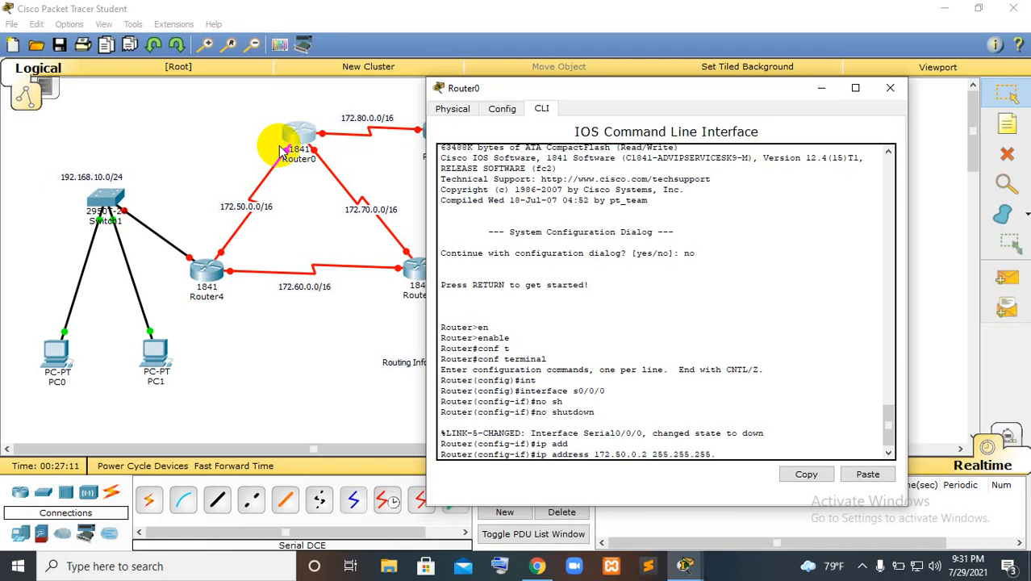
pyautogui.press('BackSpace')
pyautogui.press('BackSpace')
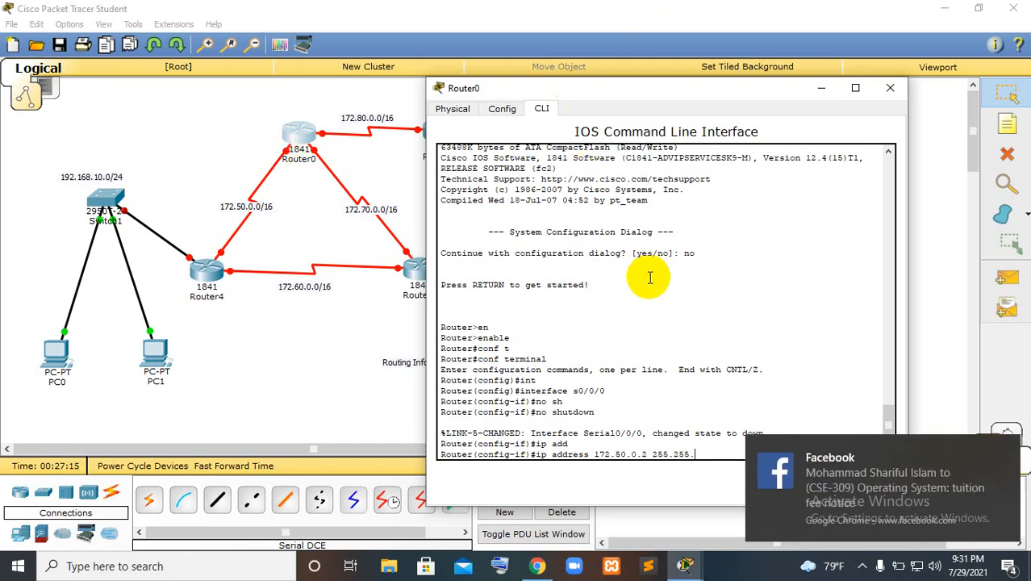
pyautogui.click(1009, 444)
pyautogui.click(759, 357)
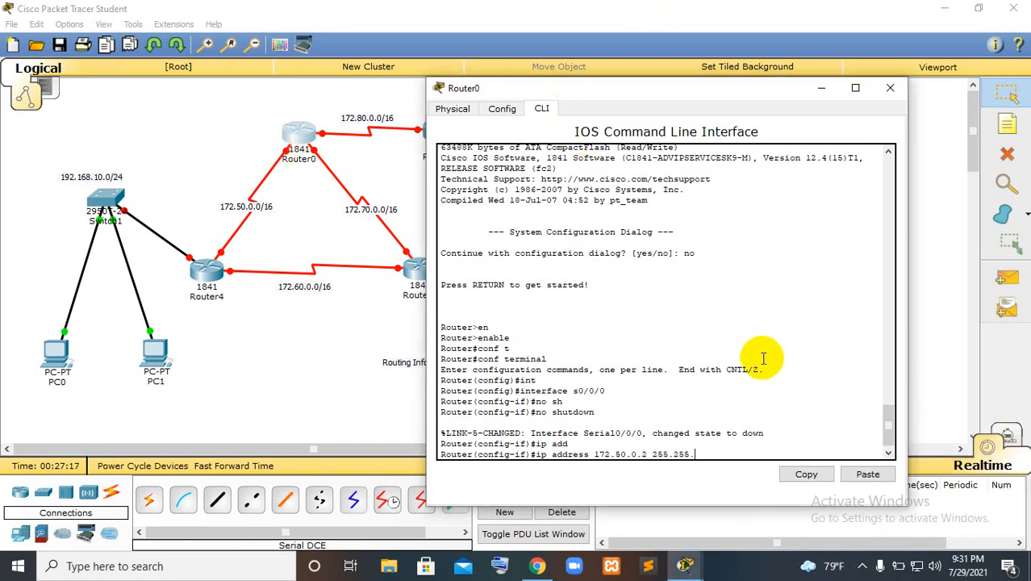
pyautogui.write('0.0')
pyautogui.press('Return')
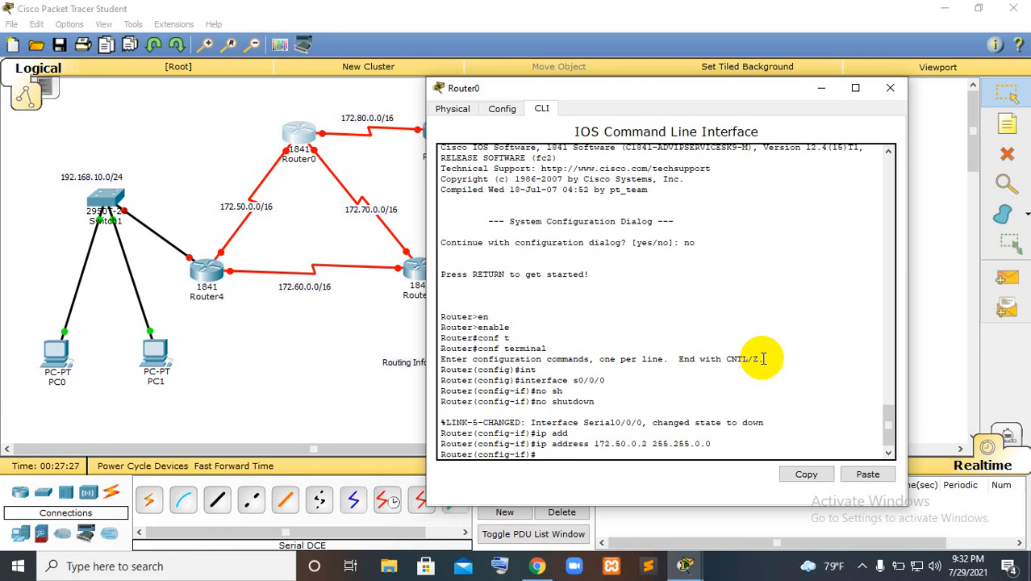
pyautogui.write('exit')
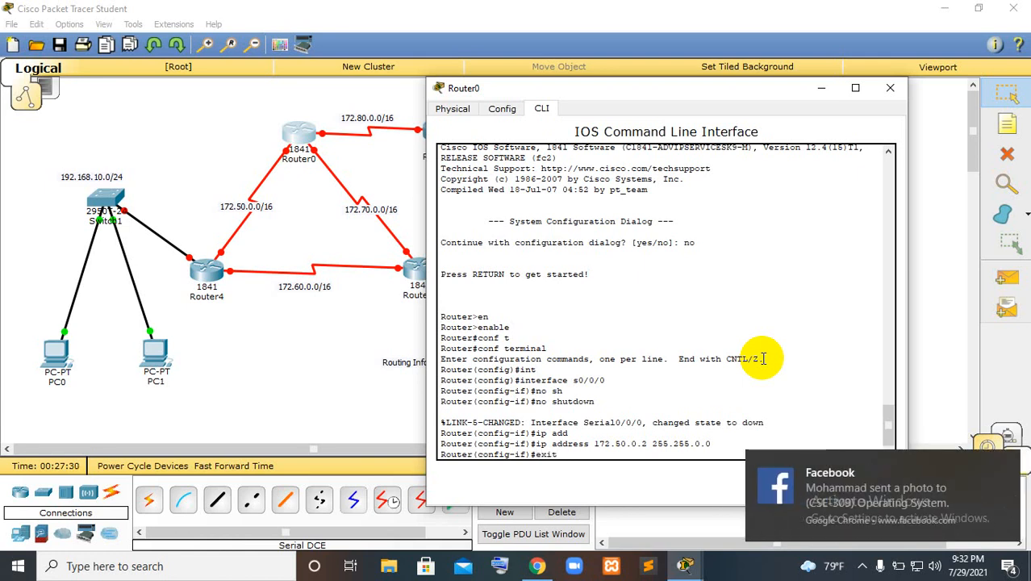
pyautogui.press('Return')
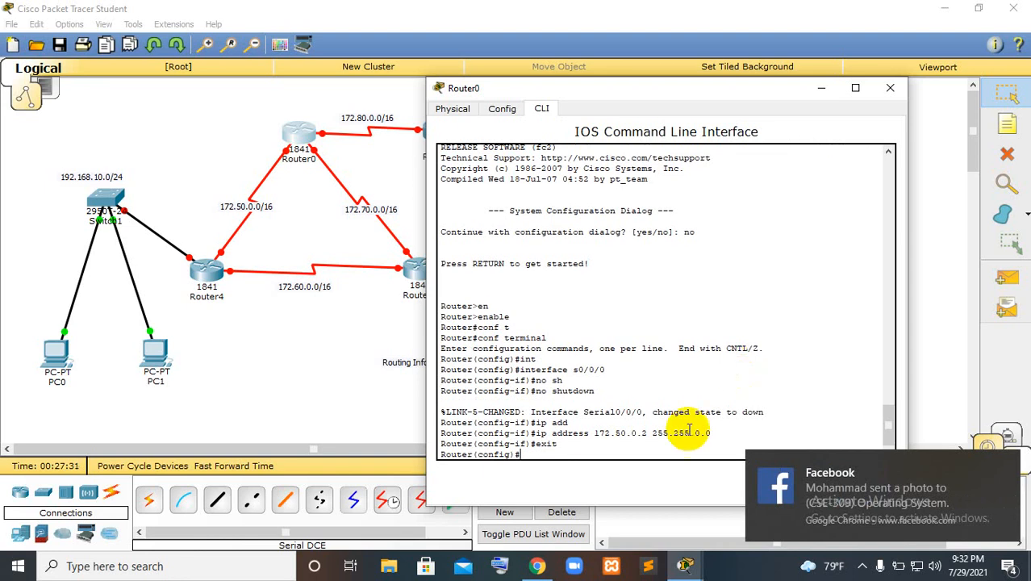
# Dismiss the desktop notification, return to Router0's command line and enable interface s0/0/1 with no shutdown
pyautogui.click(1011, 466)
pyautogui.click(528, 421)
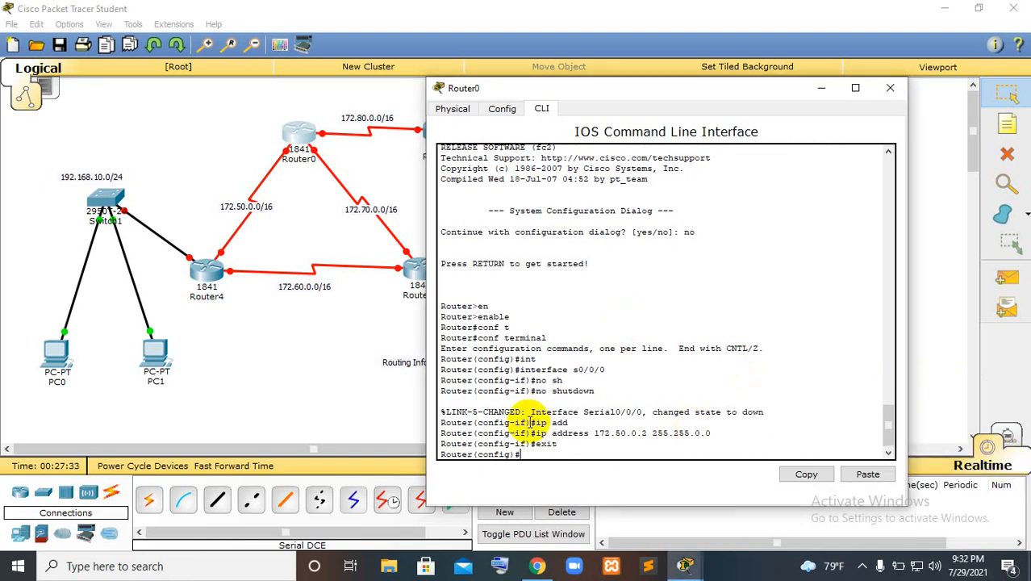
pyautogui.write('int')
pyautogui.press('Tab')
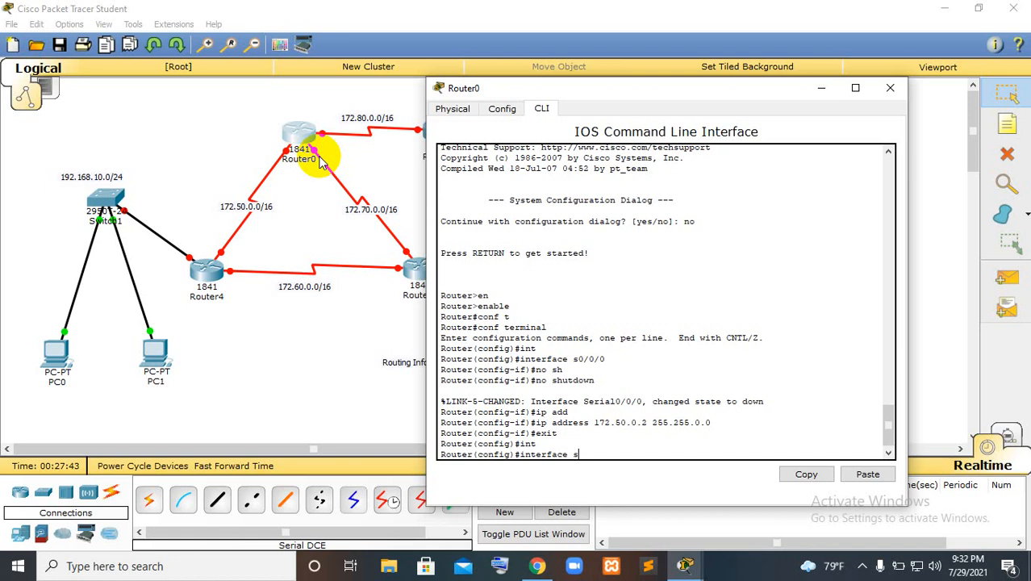
pyautogui.write('0/0/1')
pyautogui.press('Return')
pyautogui.write('nfig-if)#no')
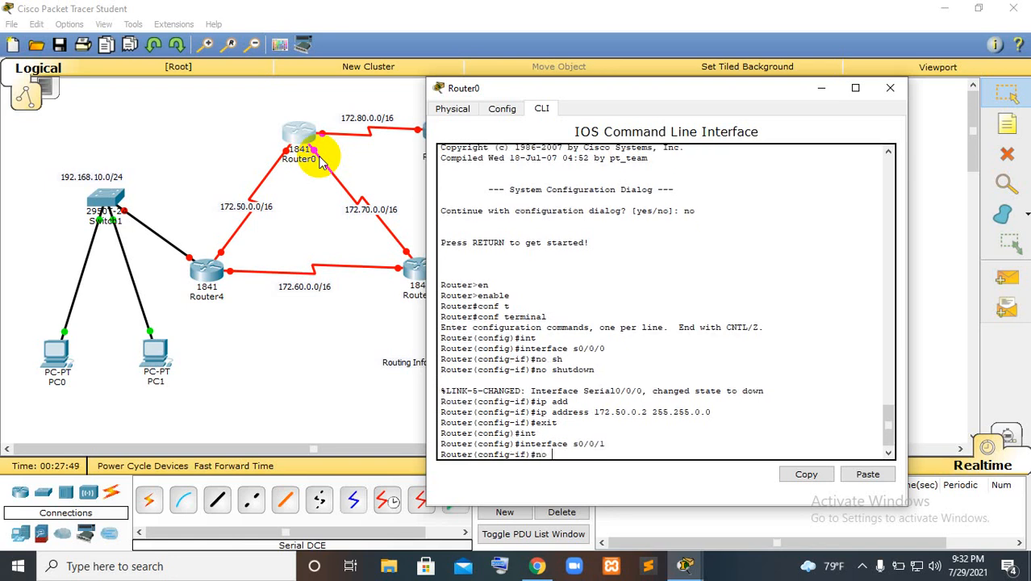
pyautogui.write(' sh')
pyautogui.press('Tab')
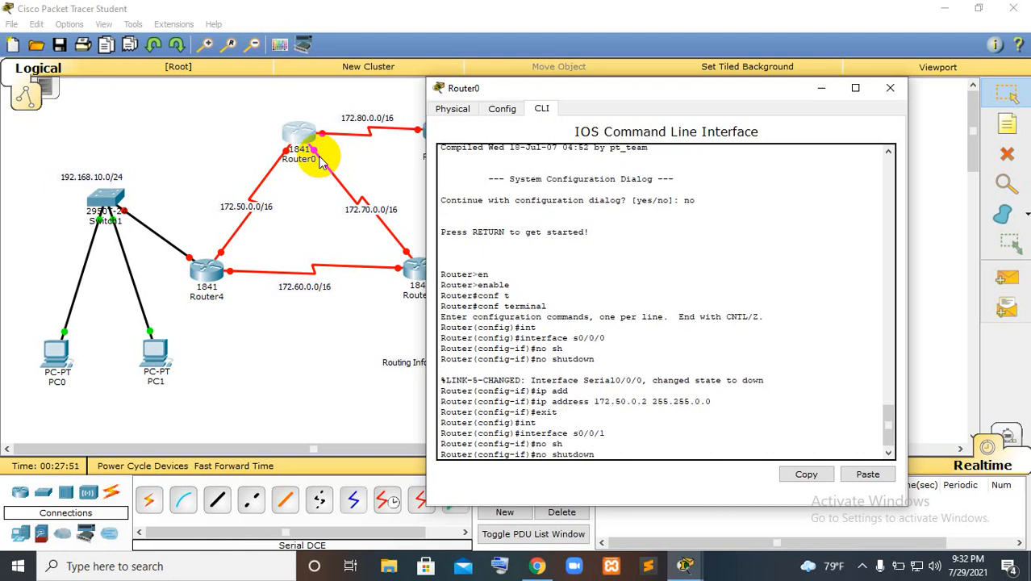
pyautogui.press('Return')
# Assign Router0's s0/0/1 the IP address 172.70.0.1 with mask 255.255.0.0, and exit the interface configuration
pyautogui.write('ip add')
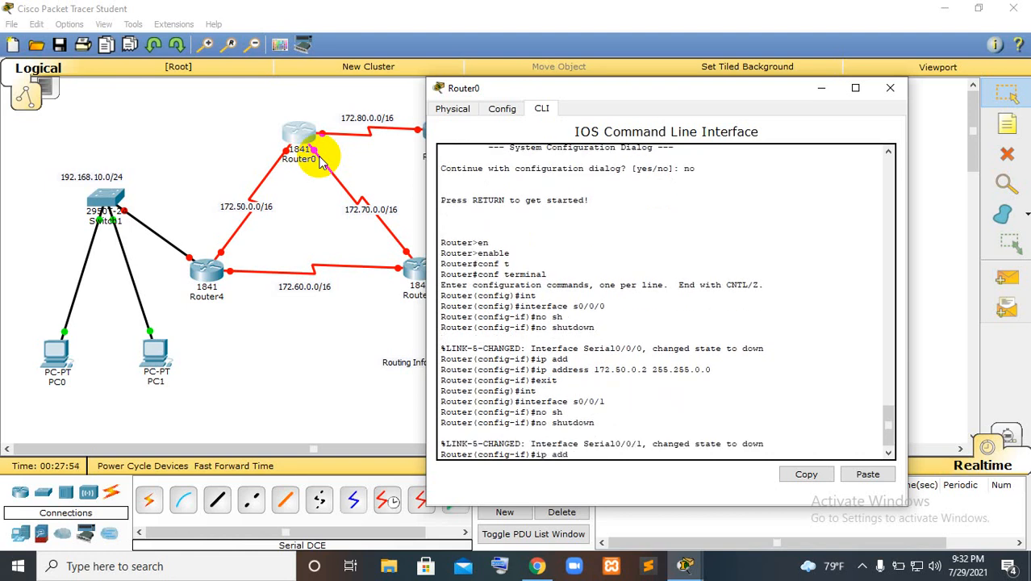
pyautogui.press('Tab')
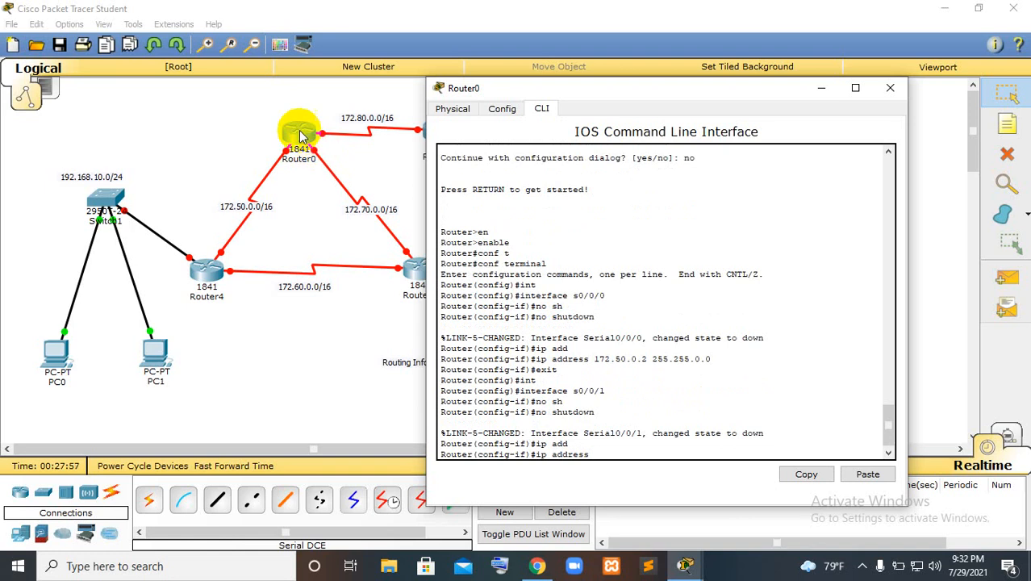
pyautogui.write('17')
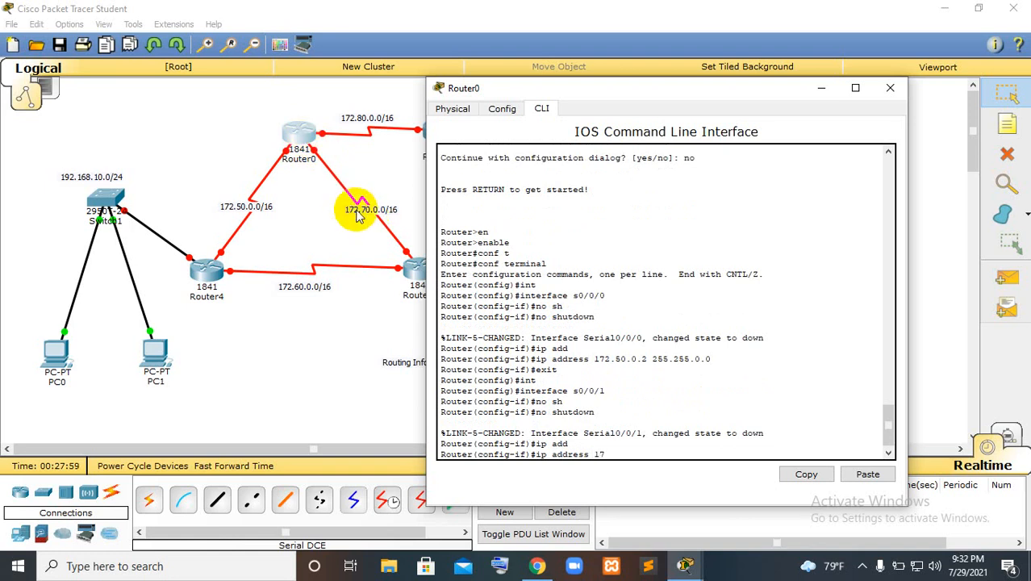
pyautogui.write('2.70.0.0')
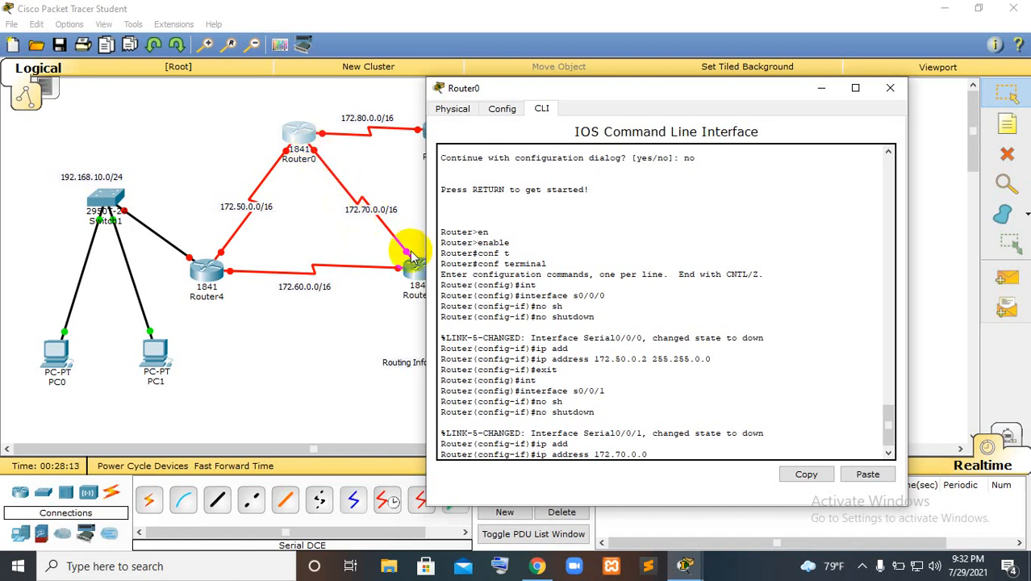
pyautogui.press('BackSpace')
pyautogui.write('1 255.255.0.0')
pyautogui.press('Return')
pyautogui.write('exit')
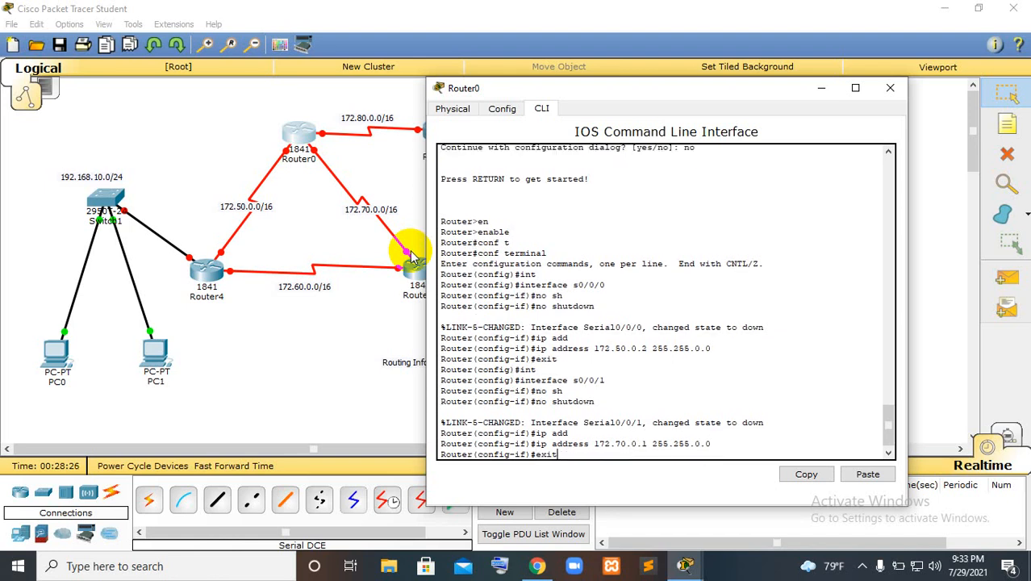
pyautogui.press('Return')
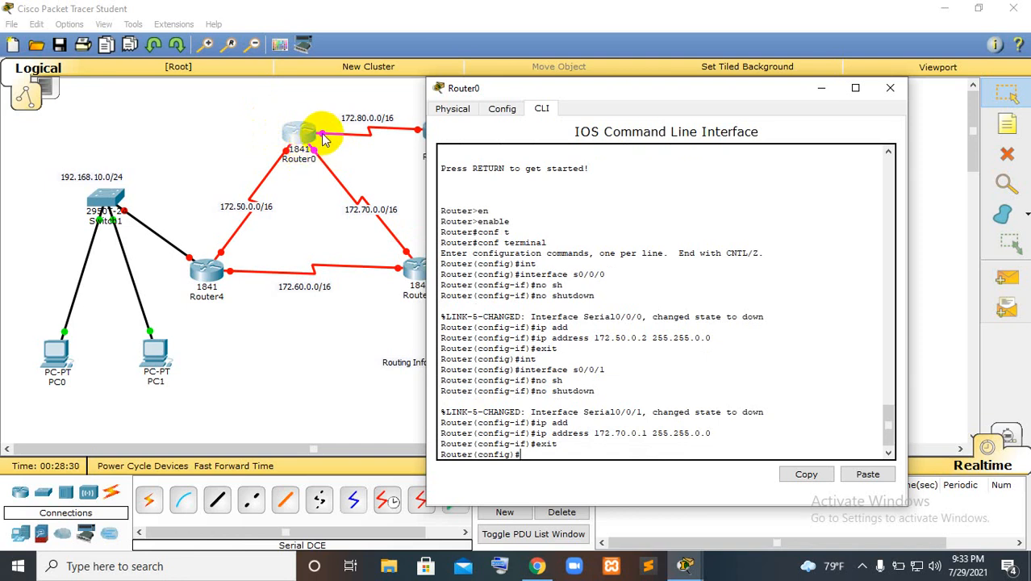
# Enter the configuration of Router0's interface s0/1/0 and enable it with no shutdown
pyautogui.write('int')
pyautogui.press('Tab')
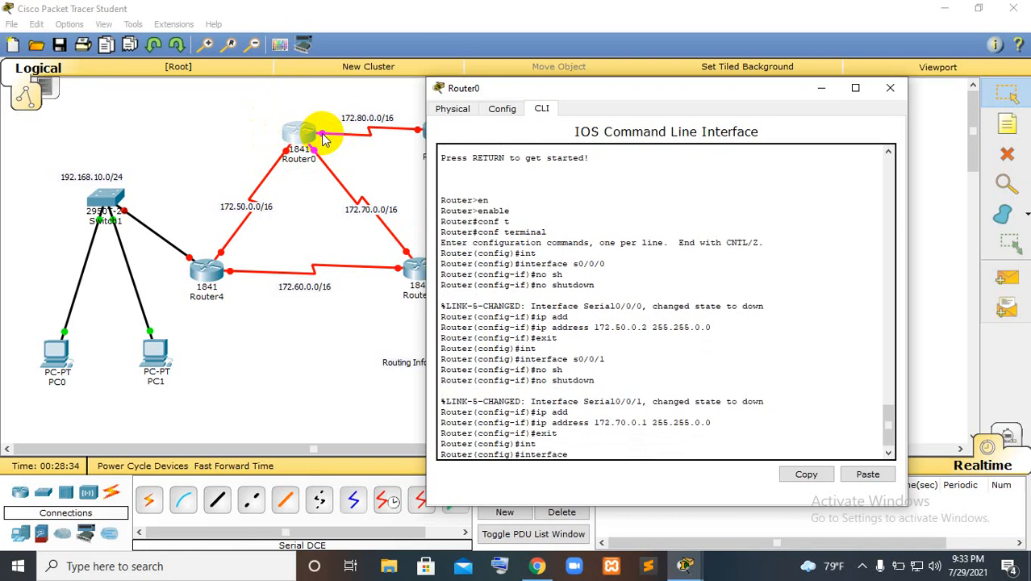
pyautogui.write('s0/1/0')
pyautogui.press('Return')
pyautogui.write('no')
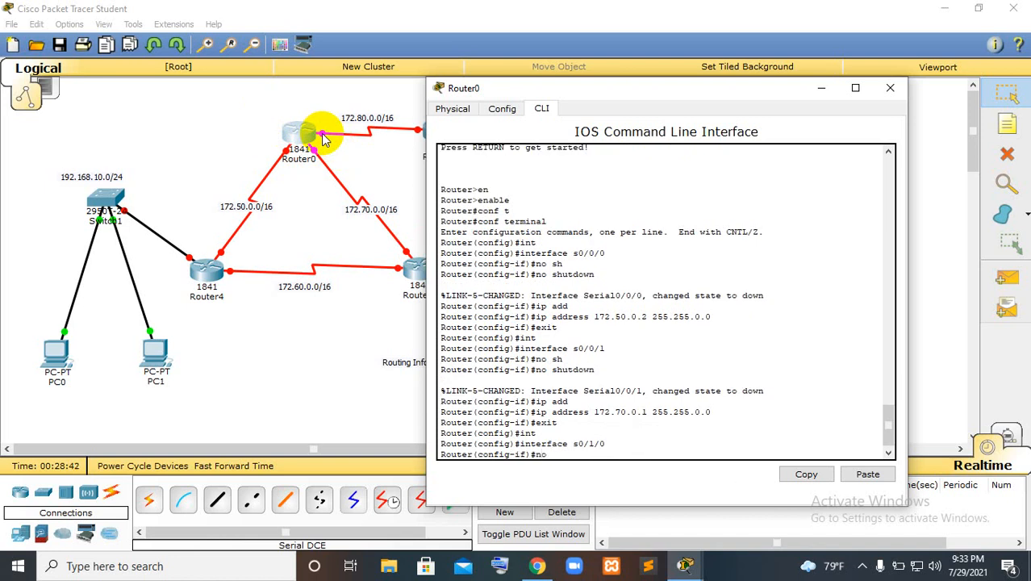
pyautogui.write(' sh')
pyautogui.press('Return')
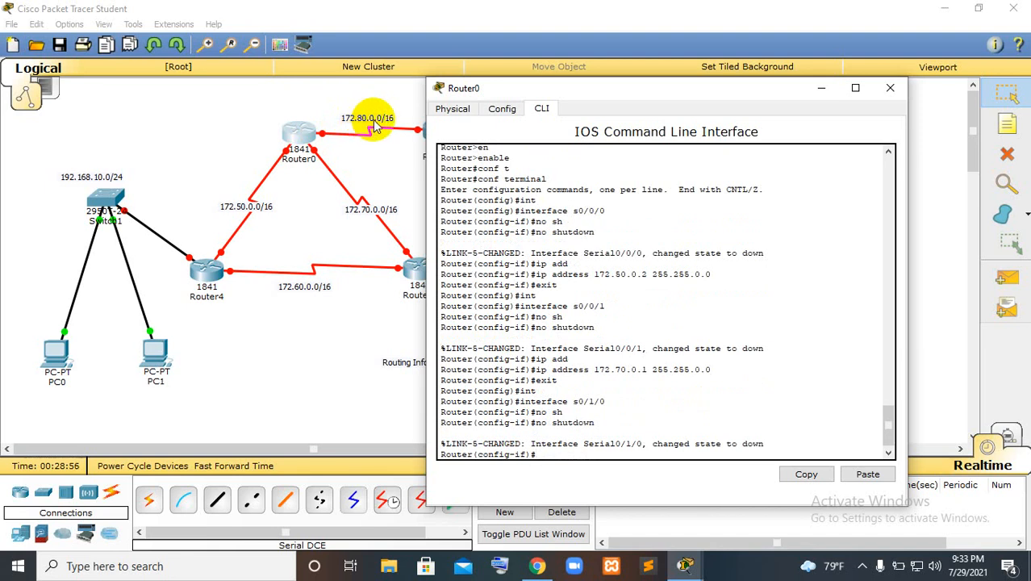
# Try to set Router0's s0/1/0 address by entering only 172.80.0.1 255.255.0.0 at the interface prompt
pyautogui.write('if)#172.80')
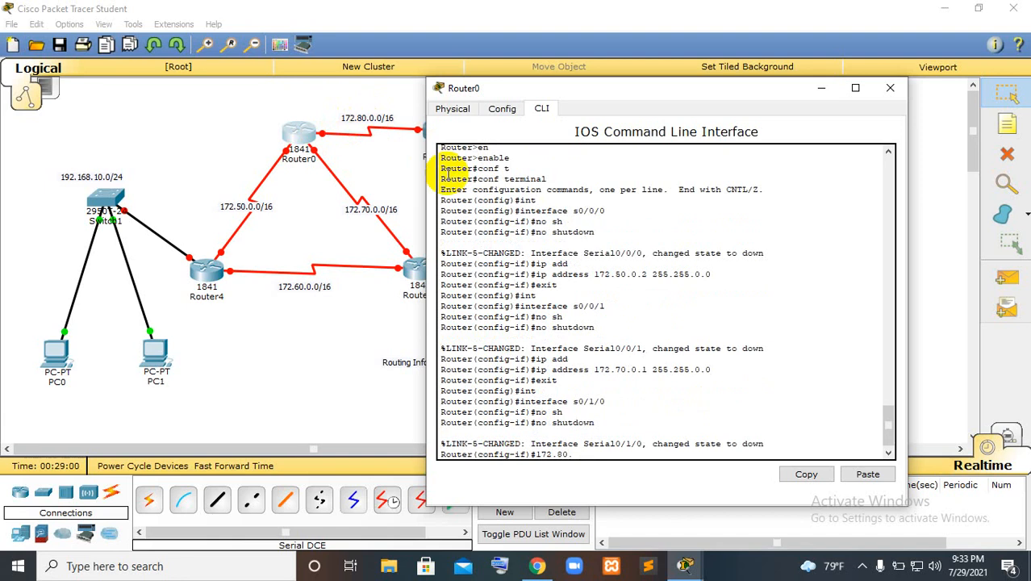
pyautogui.write('.0.')
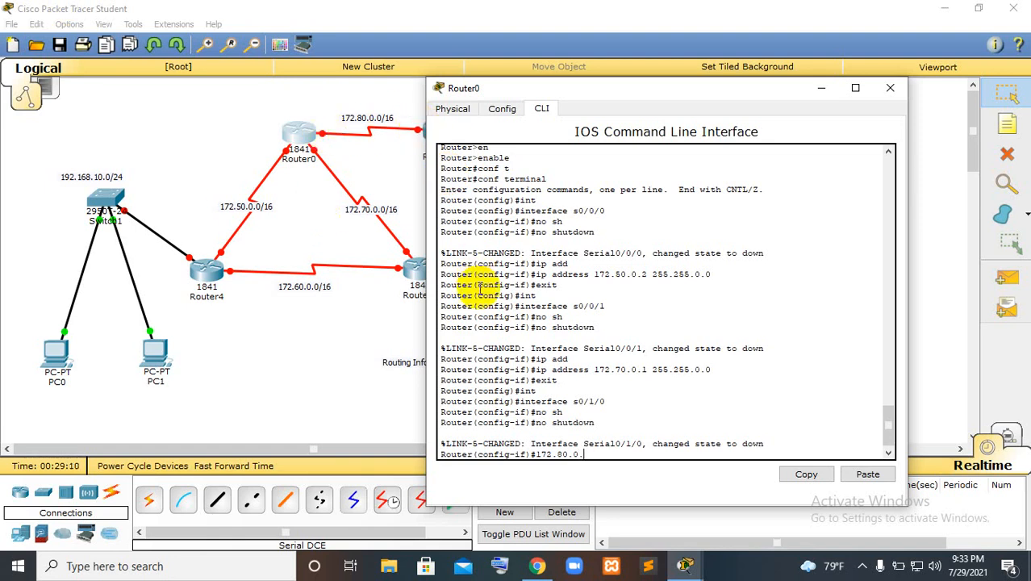
pyautogui.write('1 255.255.0.0')
pyautogui.press('Return')
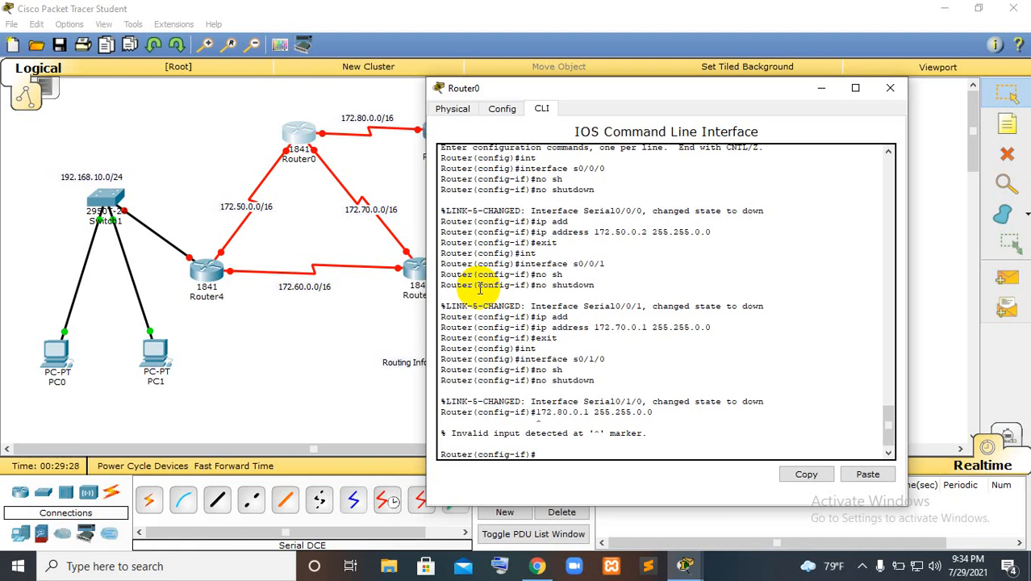
# Assign Router0's interface s0/1/0 the IP address 172.80.0.1 with mask 255.255.0.0 by completing the recalled entry with ip address
pyautogui.press('Up')
pyautogui.press('Left')
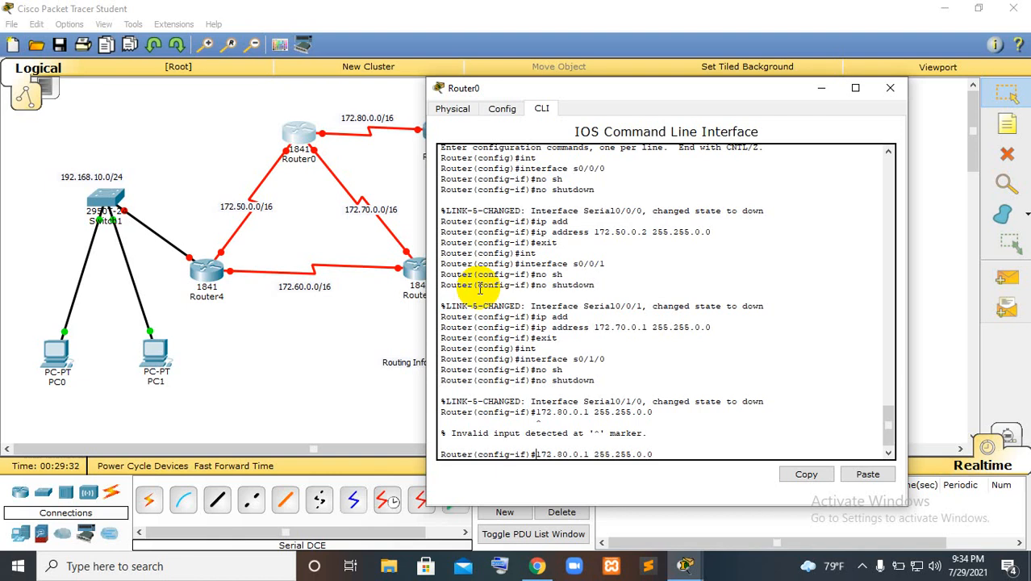
pyautogui.write('ip add')
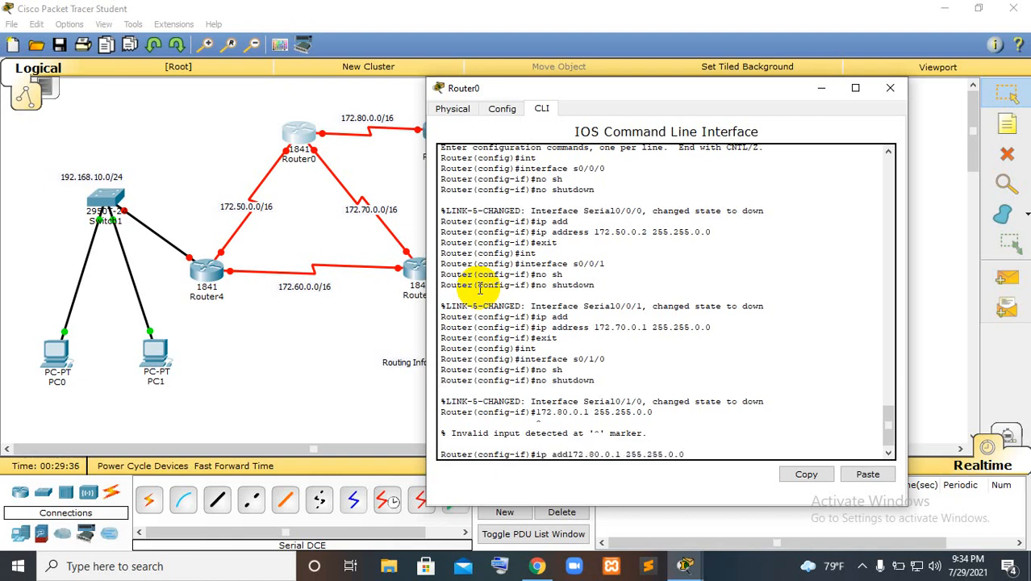
pyautogui.write('ress')
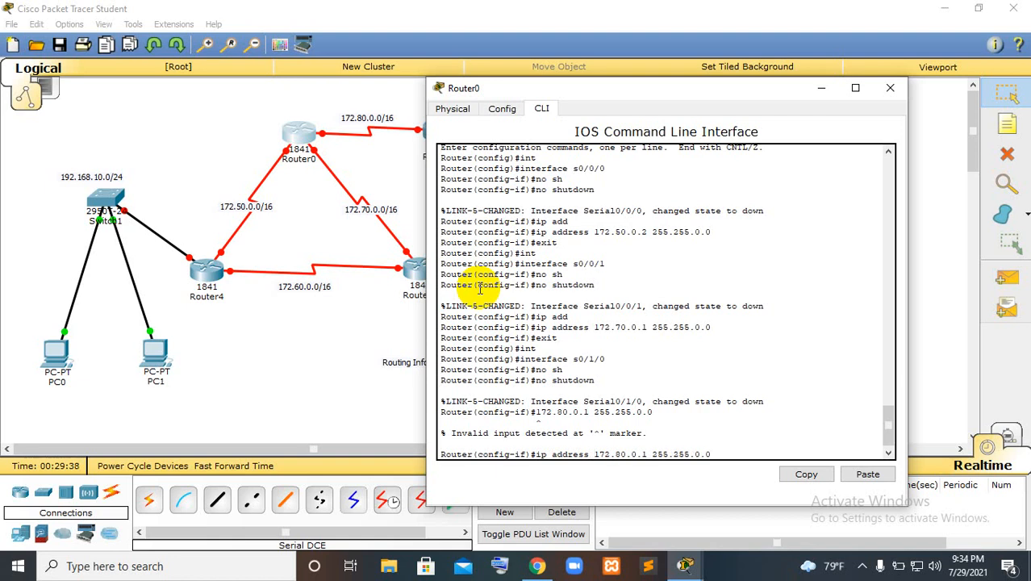
pyautogui.press('Right')
pyautogui.press('Right')
pyautogui.press('Right')
pyautogui.press('Right')
pyautogui.press('Right')
pyautogui.press('Right')
pyautogui.press('Right')
pyautogui.press('Right')
pyautogui.press('Right')
pyautogui.press('Right')
pyautogui.press('Right')
pyautogui.press('Right')
pyautogui.press('Right')
pyautogui.press('Return')
# Exit the s0/1/0 interface configuration and close Router0's window
pyautogui.write('ex')
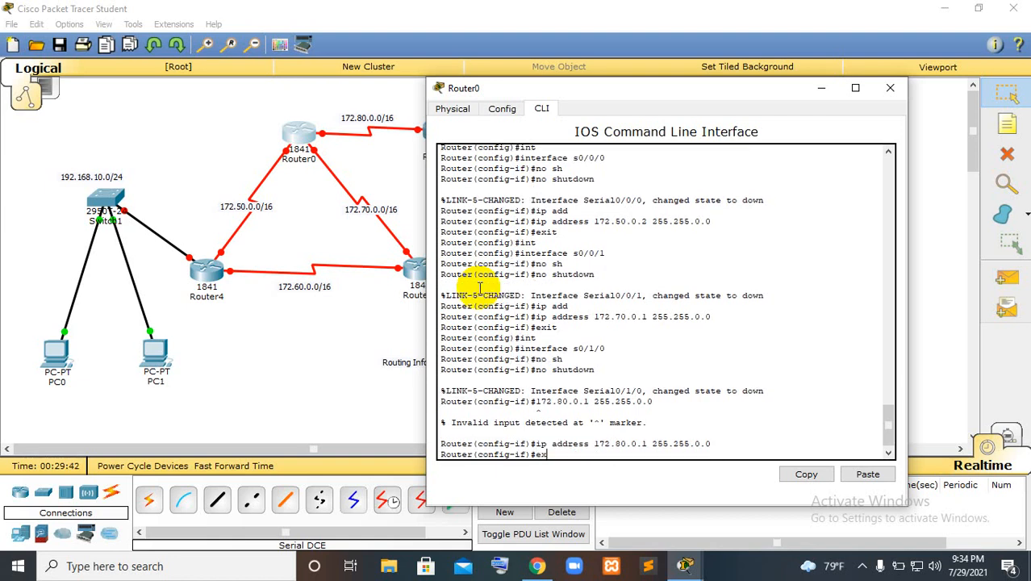
pyautogui.write('it')
pyautogui.press('Return')
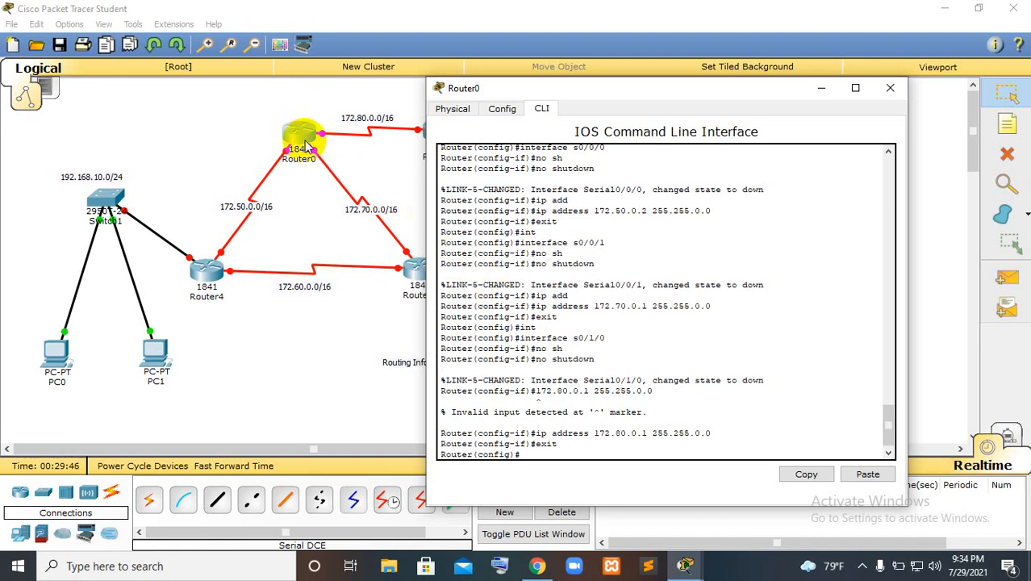
pyautogui.click(890, 87)
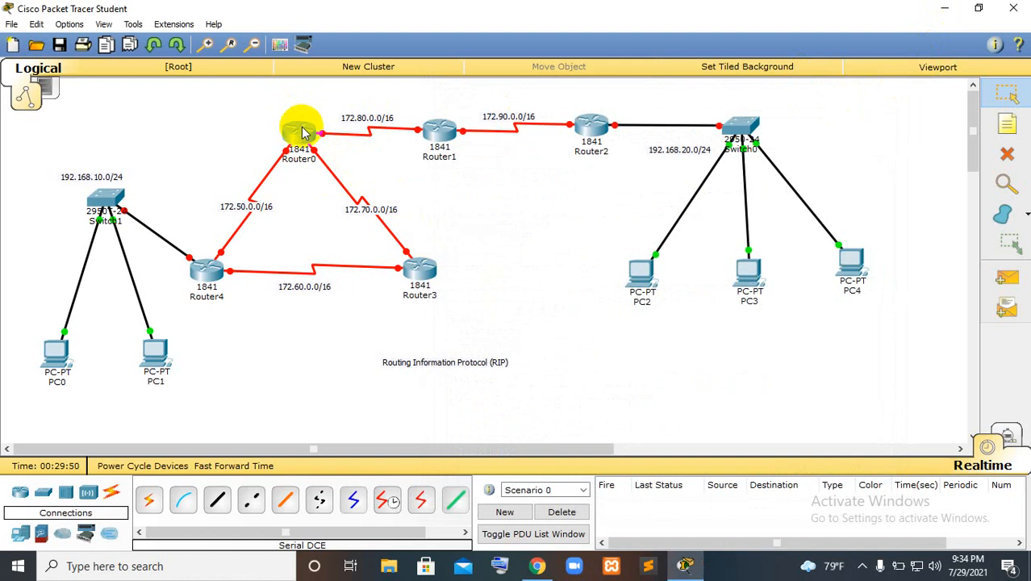
# Open Router1's command line, decline the initial configuration dialog with no and get to the router prompt
pyautogui.click(442, 132)
pyautogui.click(397, 119)
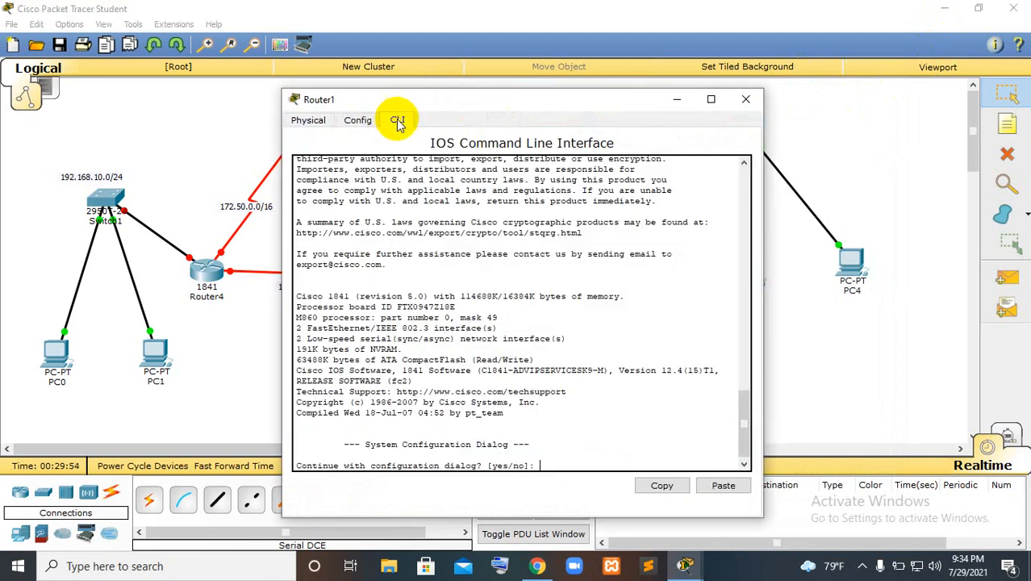
pyautogui.write('no')
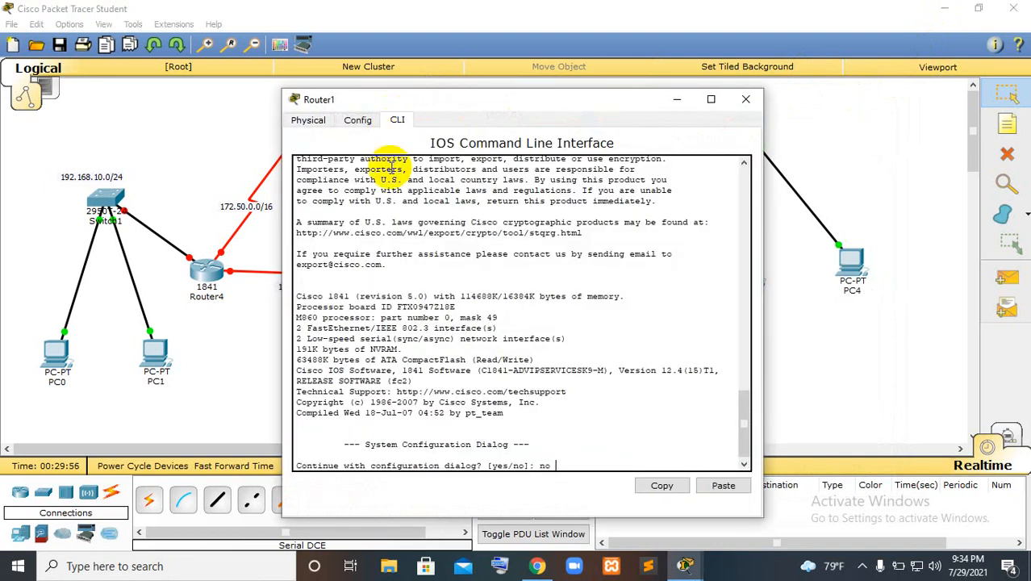
pyautogui.press('Return')
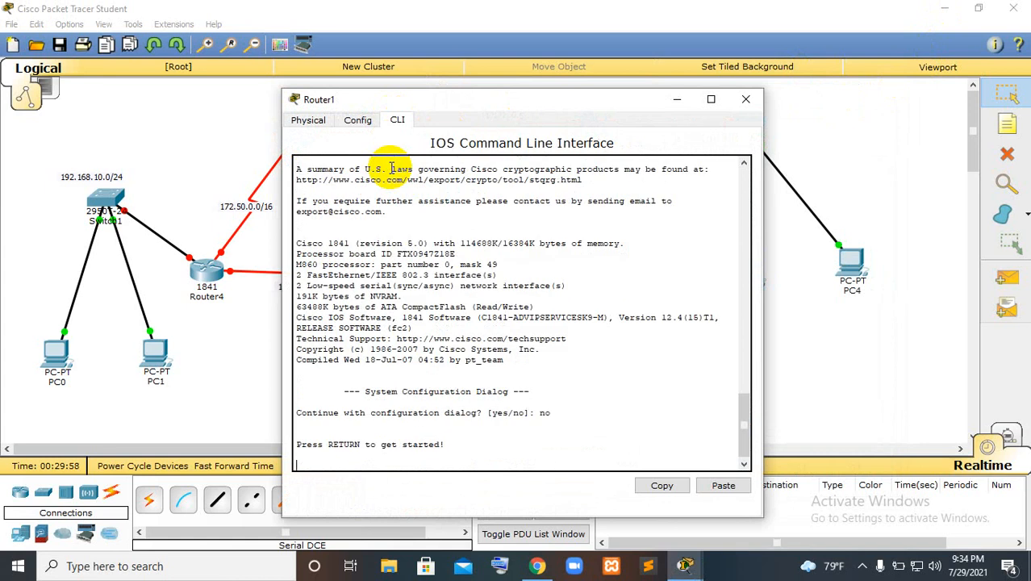
pyautogui.press('Return')
# Enter privileged mode with enable and open Router1's global configuration mode with conf terminal
pyautogui.write('en')
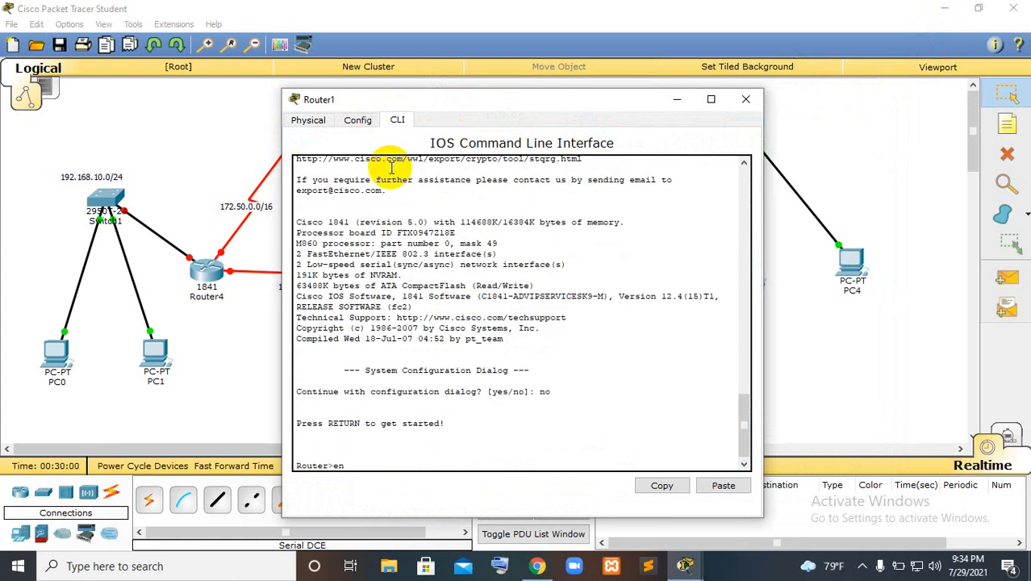
pyautogui.press('Tab')
pyautogui.press('Return')
pyautogui.write('conf t')
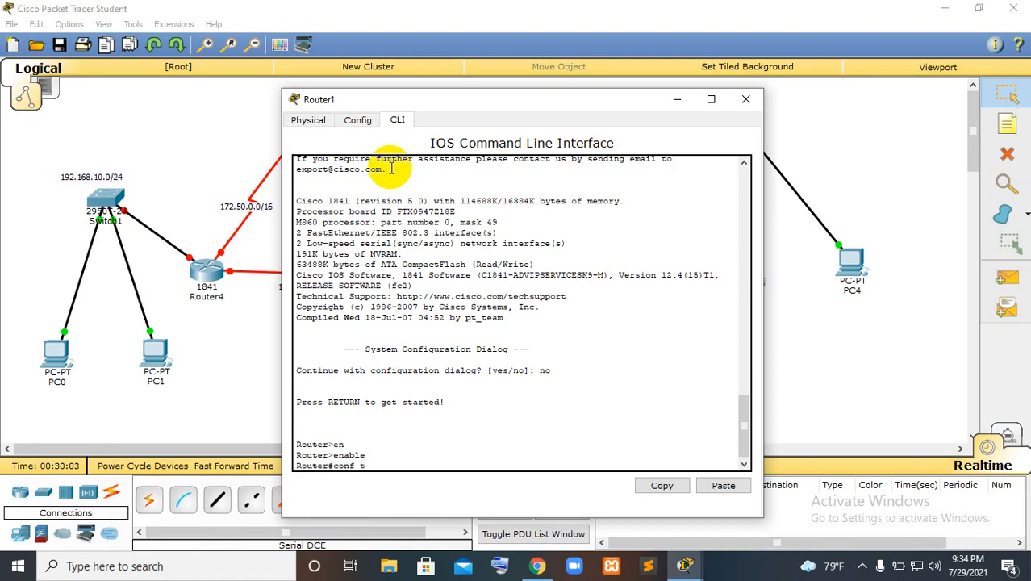
pyautogui.press('Tab')
pyautogui.press('Return')
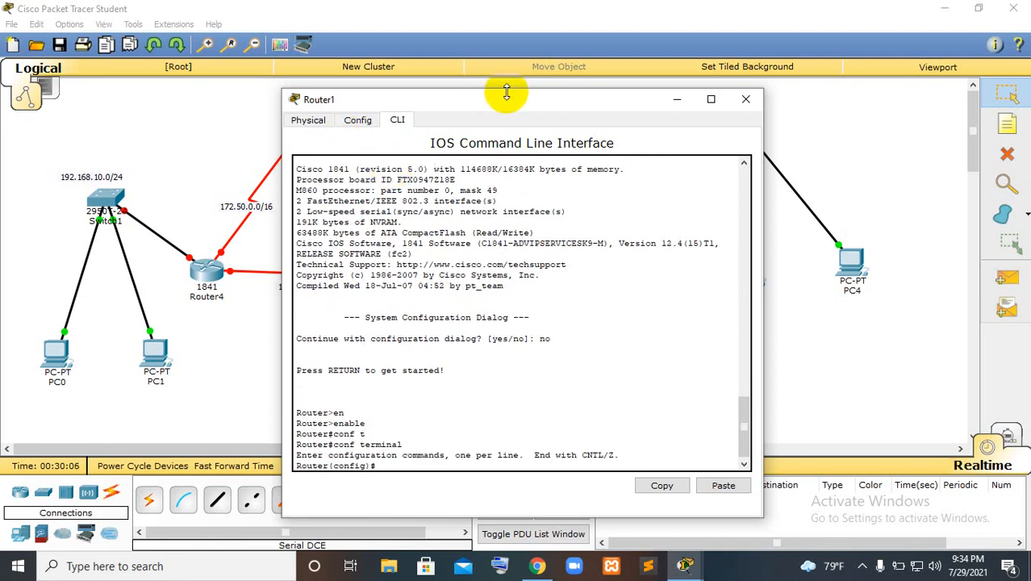
# Uncover the Router0–Router1 link, then enter Router1's interface s0/0/0 and enable it with no shutdown
pyautogui.moveTo(502, 95); pyautogui.dragTo(705, 53)
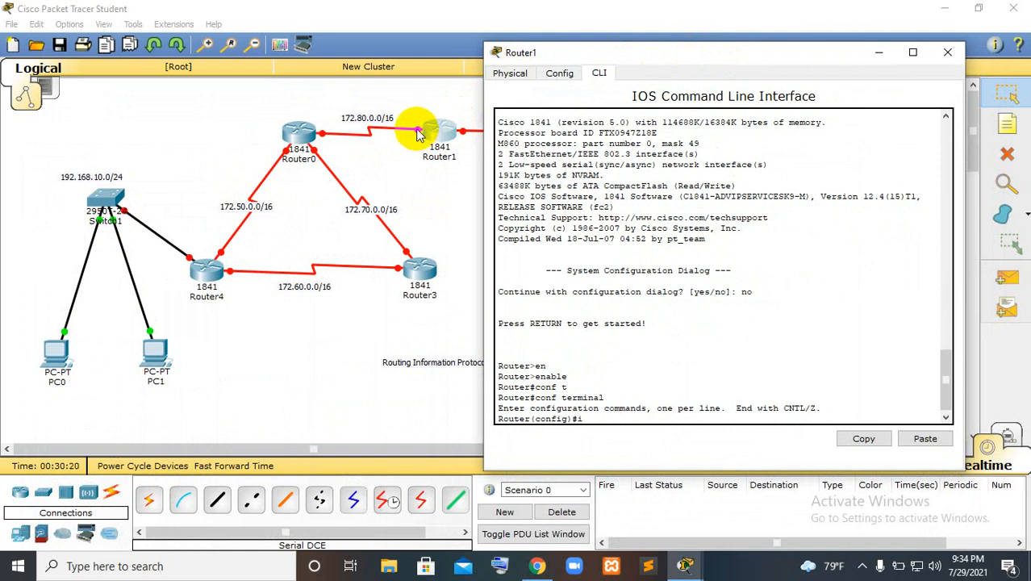
pyautogui.write('int')
pyautogui.press('Tab')
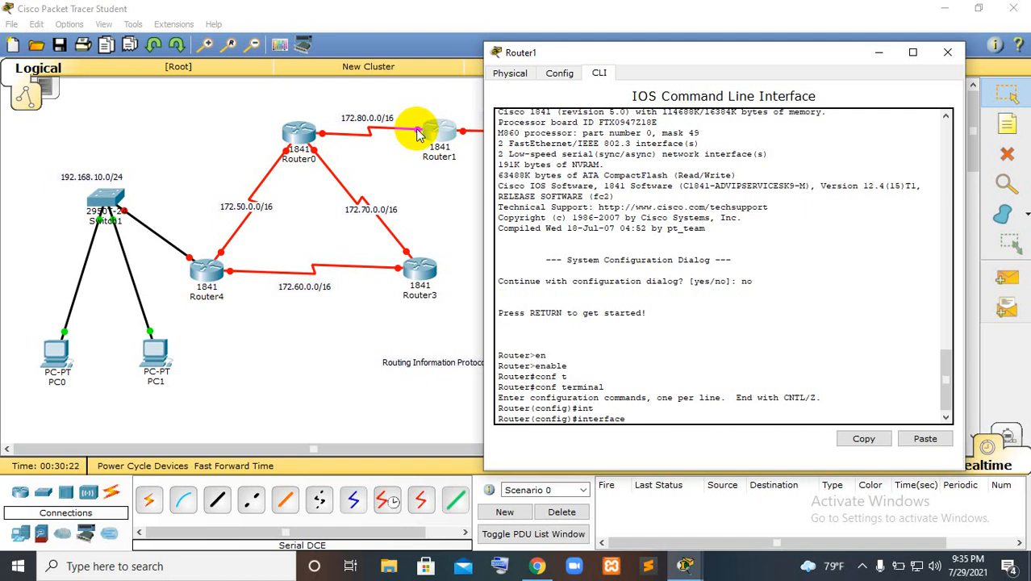
pyautogui.write('s0/0/0')
pyautogui.press('Return')
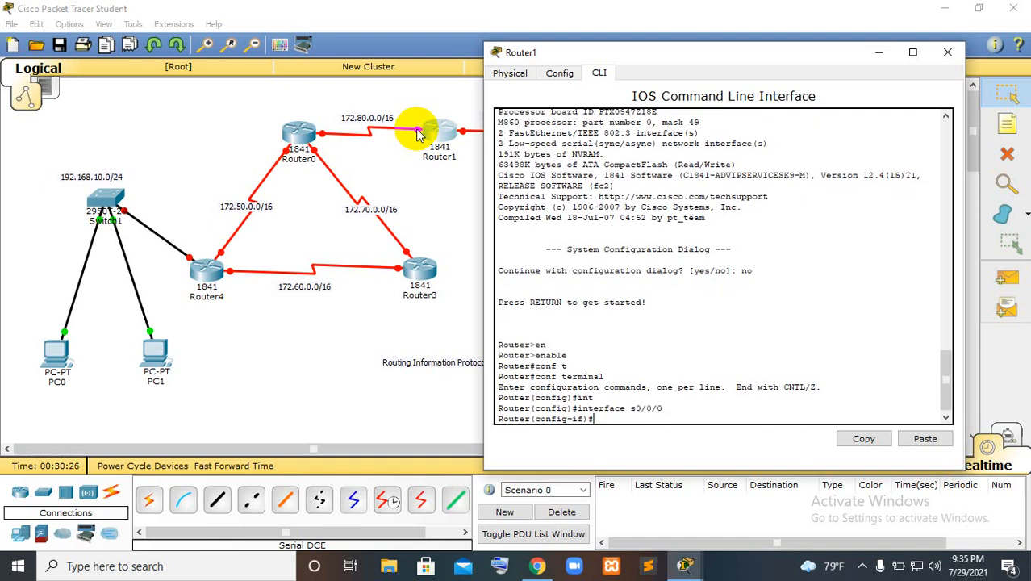
pyautogui.write('no sh')
pyautogui.press('Tab')
pyautogui.press('Return')
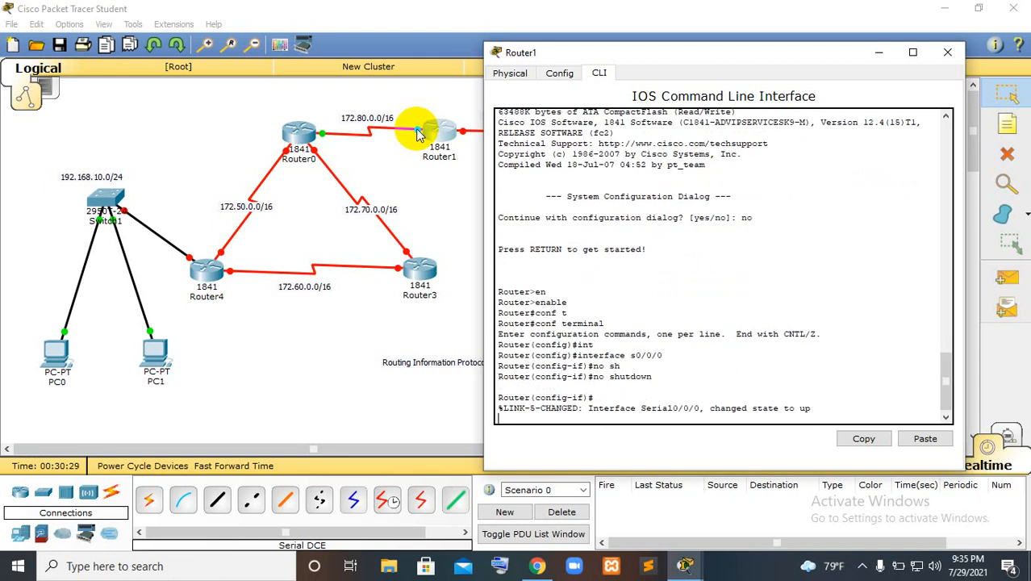
pyautogui.press('Return')
pyautogui.write('i')
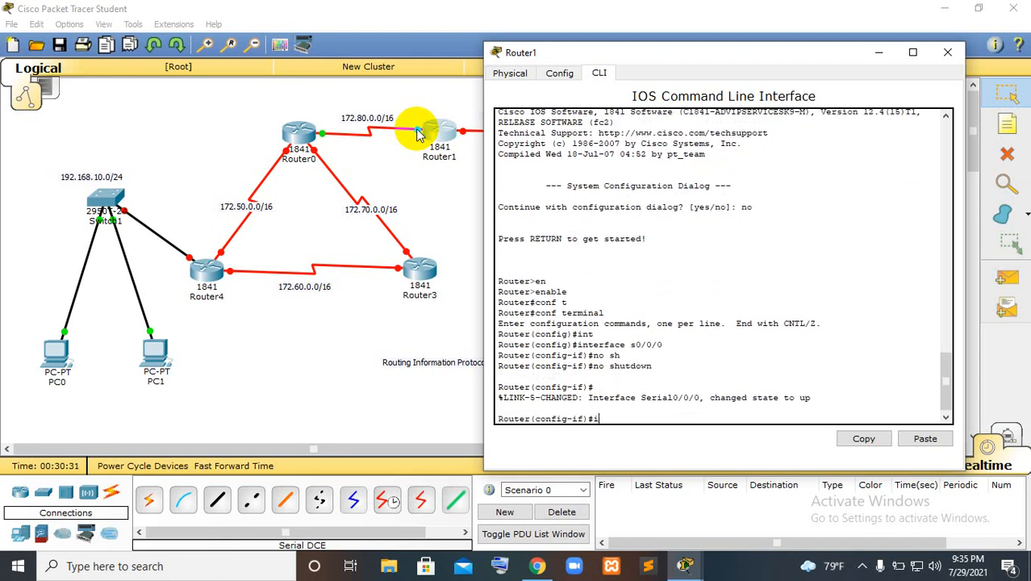
pyautogui.write('p add')
pyautogui.press('Tab')
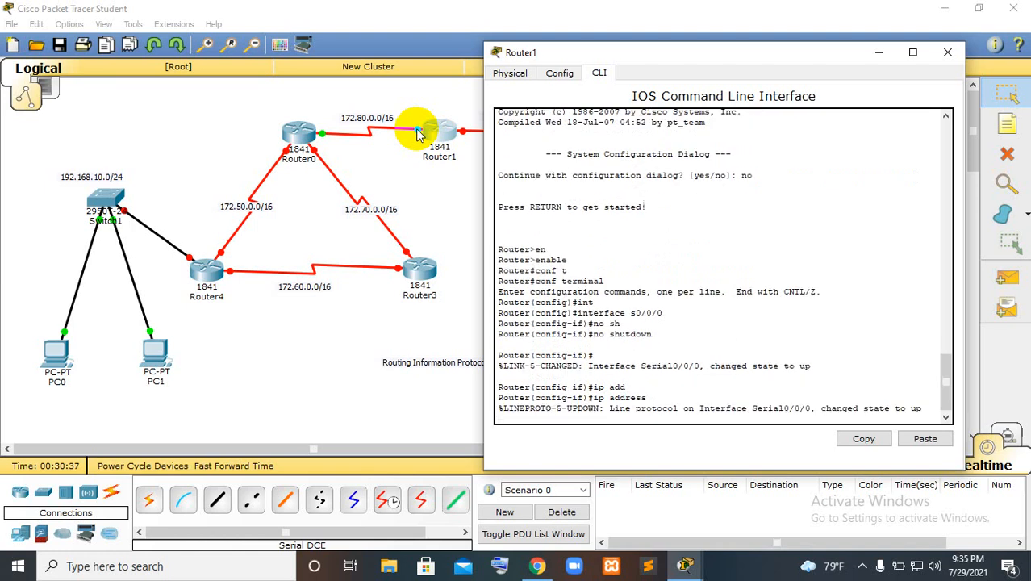
pyautogui.write('172.80')
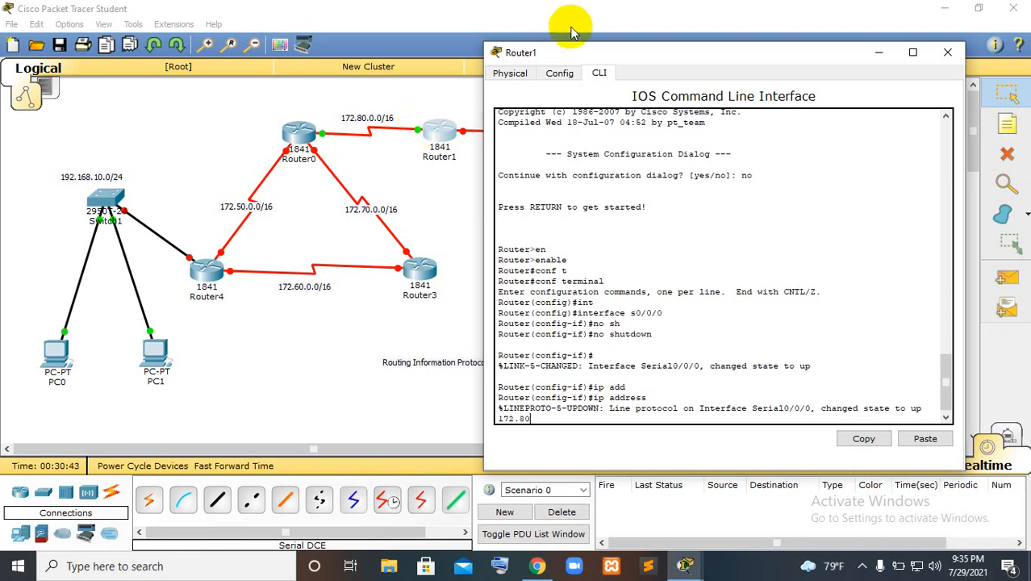
pyautogui.write('.0.2')
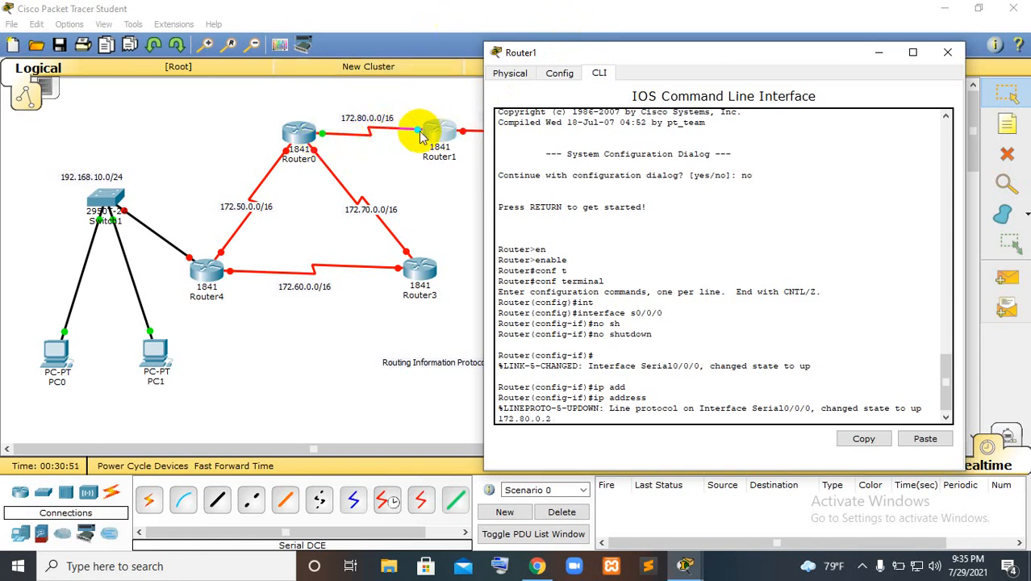
pyautogui.press('BackSpace')
pyautogui.press('BackSpace')
pyautogui.press('BackSpace')
pyautogui.press('BackSpace')
pyautogui.press('BackSpace')
pyautogui.press('BackSpace')
pyautogui.press('BackSpace')
pyautogui.press('BackSpace')
pyautogui.press('BackSpace')
pyautogui.press('BackSpace')
pyautogui.press('BackSpace')
pyautogui.press('BackSpace')
pyautogui.press('BackSpace')
pyautogui.press('BackSpace')
pyautogui.press('BackSpace')
pyautogui.press('BackSpace')
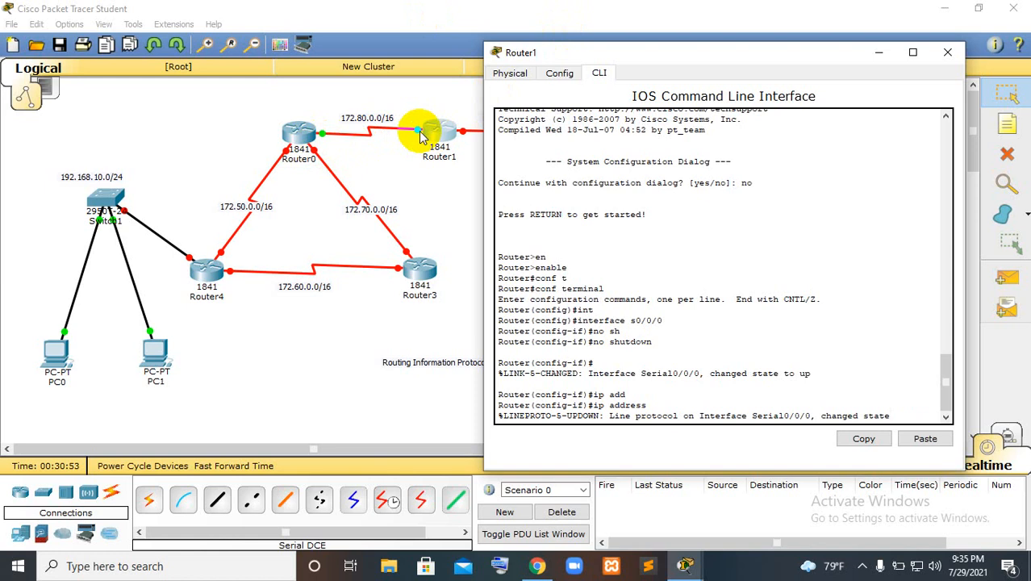
pyautogui.press('Return')
# Assign Router1's interface s0/0/0 the IP address 172.80.0.2 with mask 255.255.0.0
pyautogui.write('ip a')
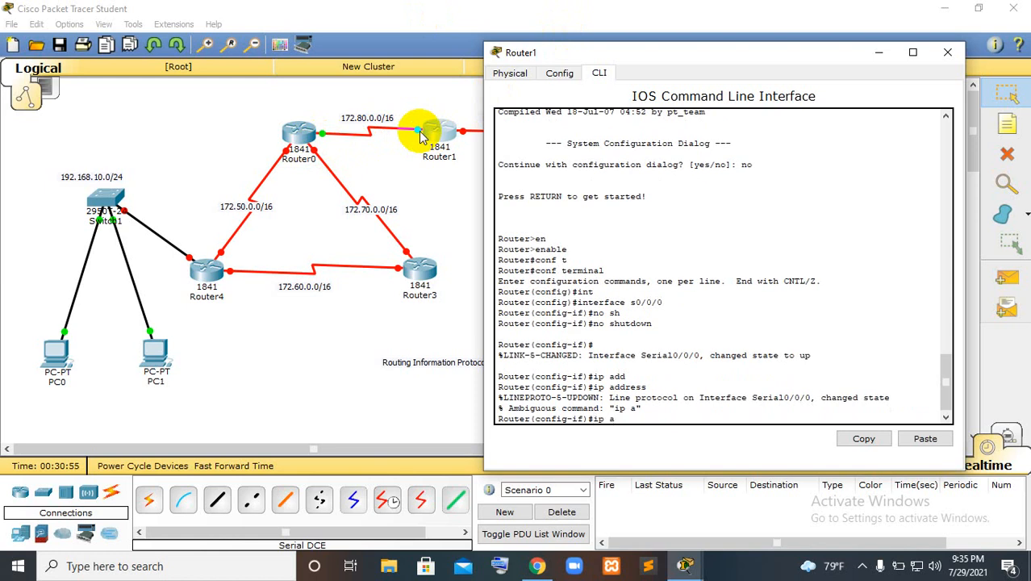
pyautogui.write('dd')
pyautogui.press('Tab')
pyautogui.write('17')
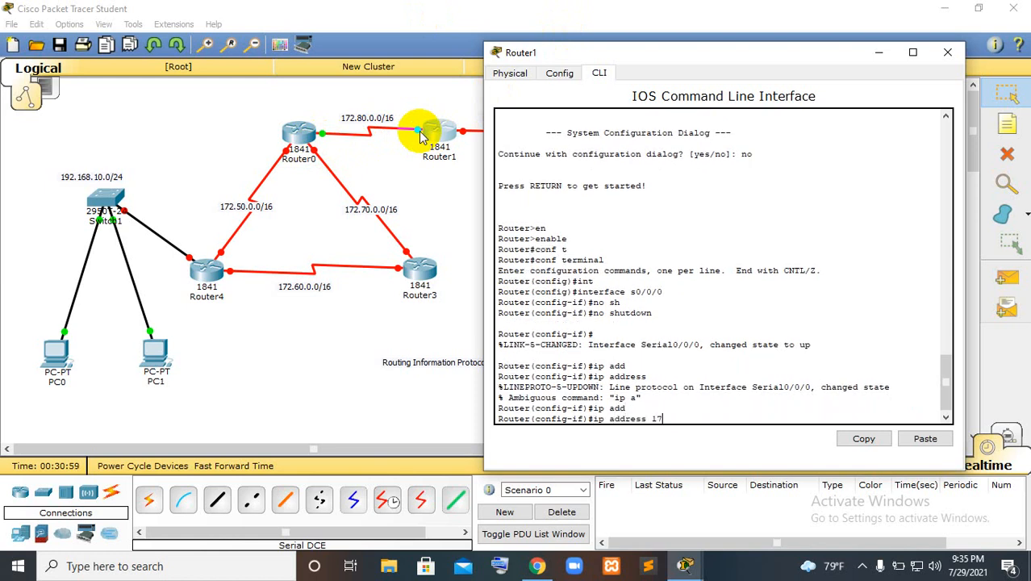
pyautogui.write('2.80.0.2 255.255.0.0')
pyautogui.press('Return')
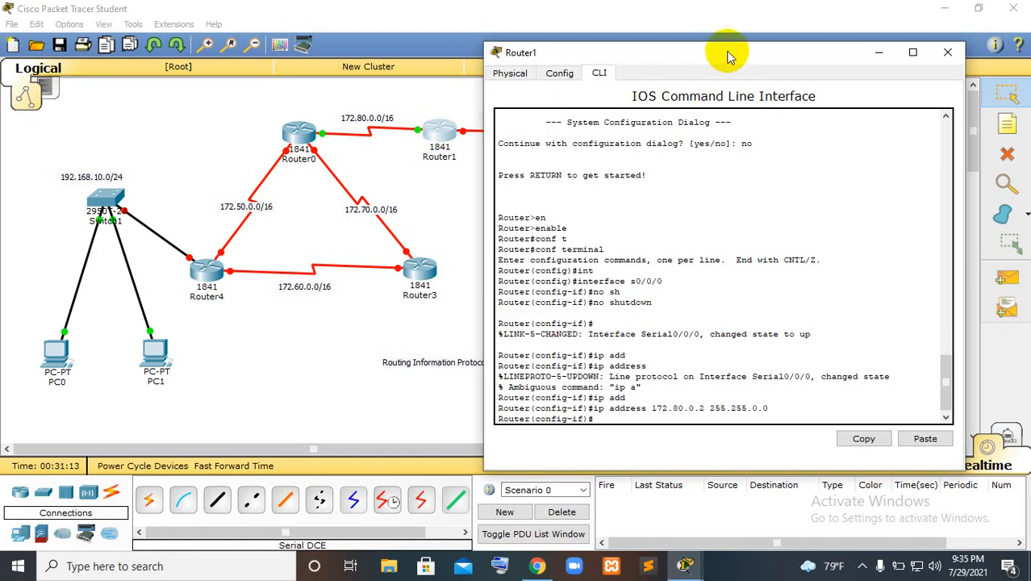
# Reposition Router1's window to uncover the Router2 side of the topology and exit the s0/0/0 interface configuration
pyautogui.moveTo(724, 51); pyautogui.dragTo(170, 43)
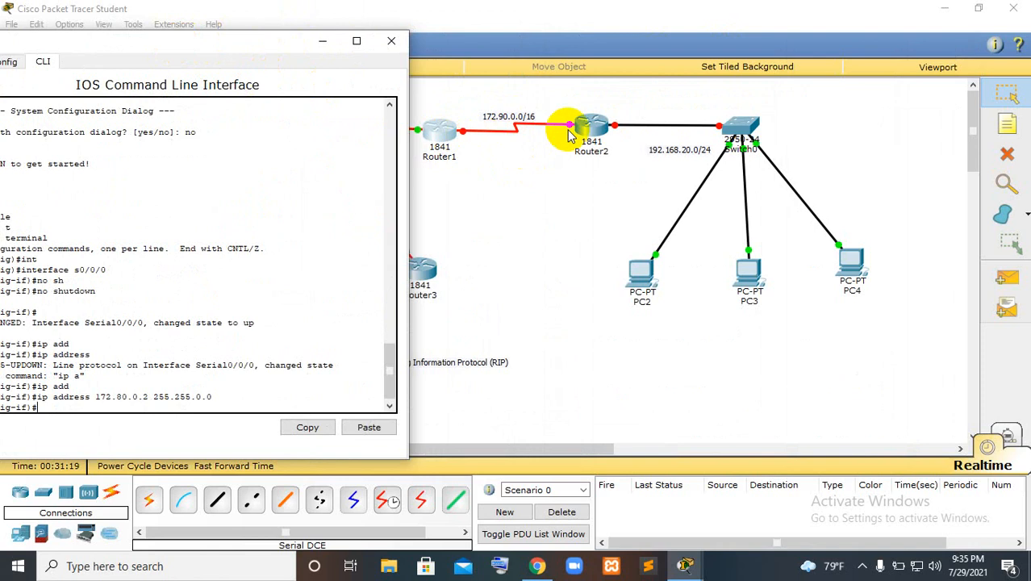
pyautogui.moveTo(253, 32); pyautogui.dragTo(368, 23)
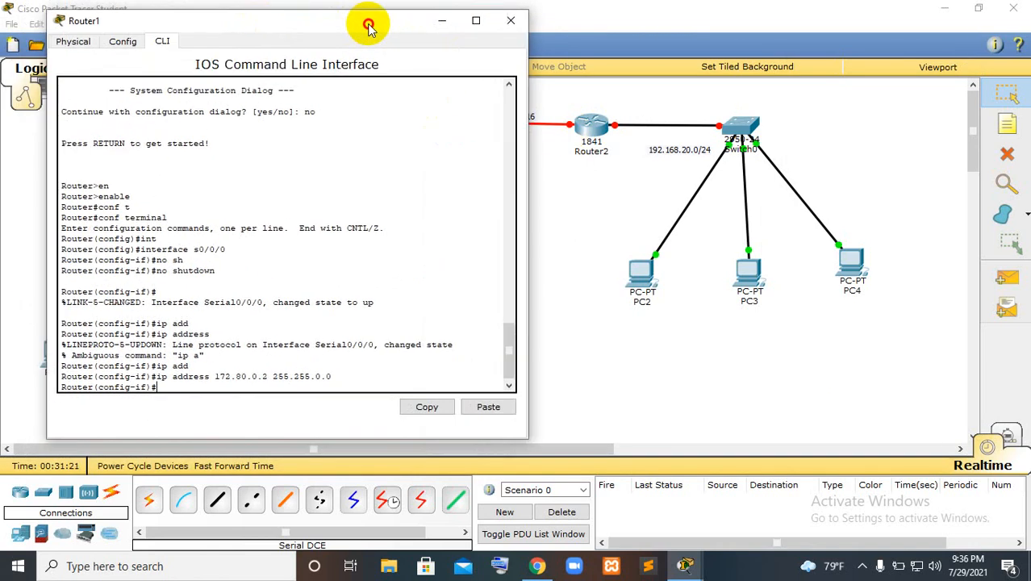
pyautogui.write('exit')
pyautogui.press('Return')
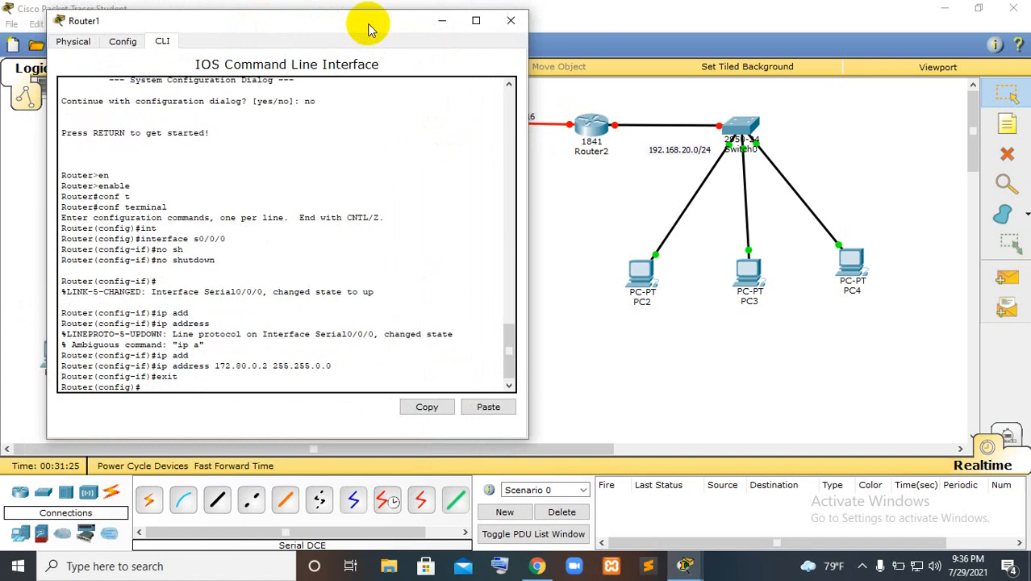
pyautogui.write('int')
pyautogui.press('Tab')
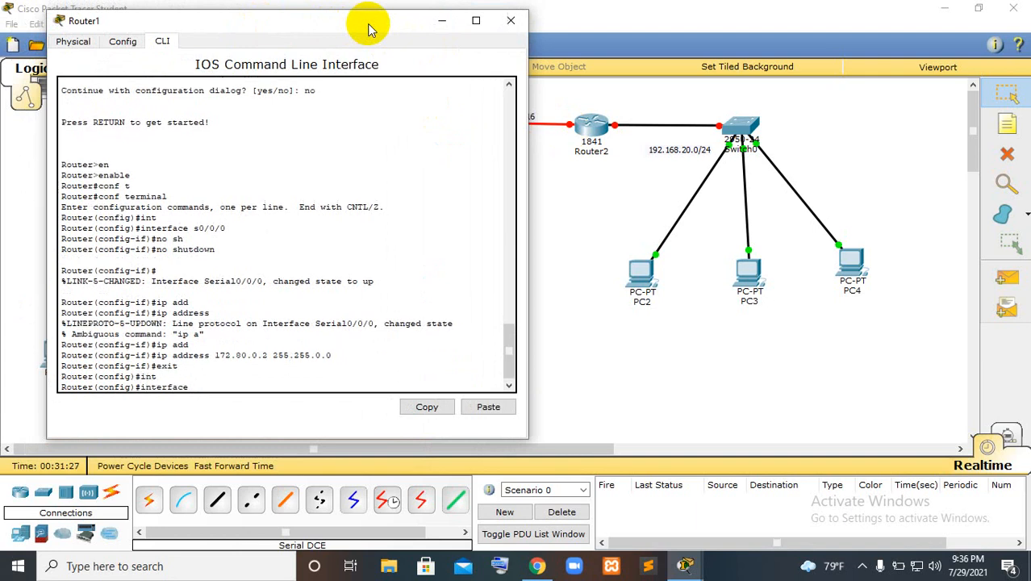
pyautogui.press('Return')
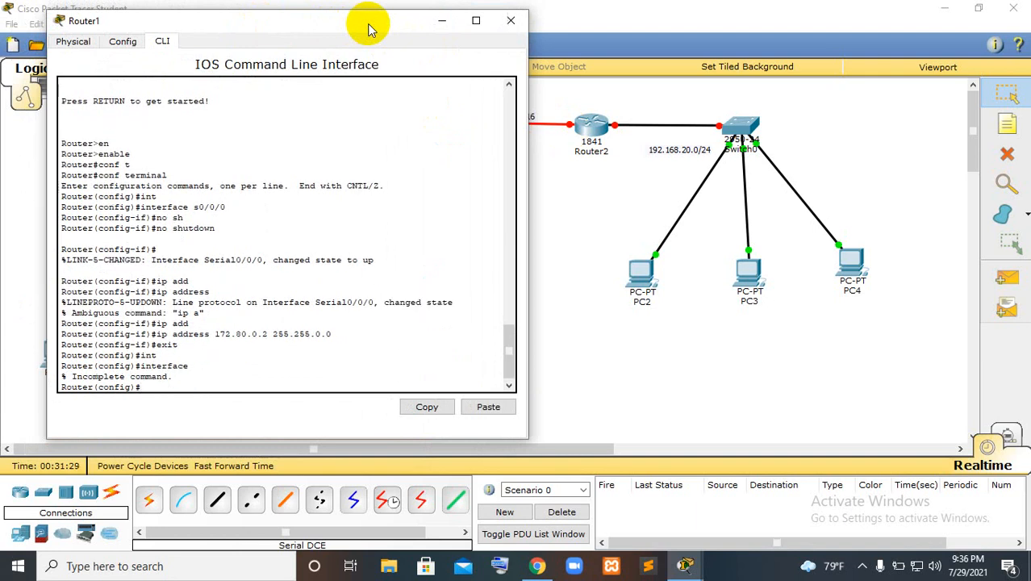
# Enter the configuration of Router1's interface s0/0/1 and enable it with no shutdown
pyautogui.write('int')
pyautogui.press('Tab')
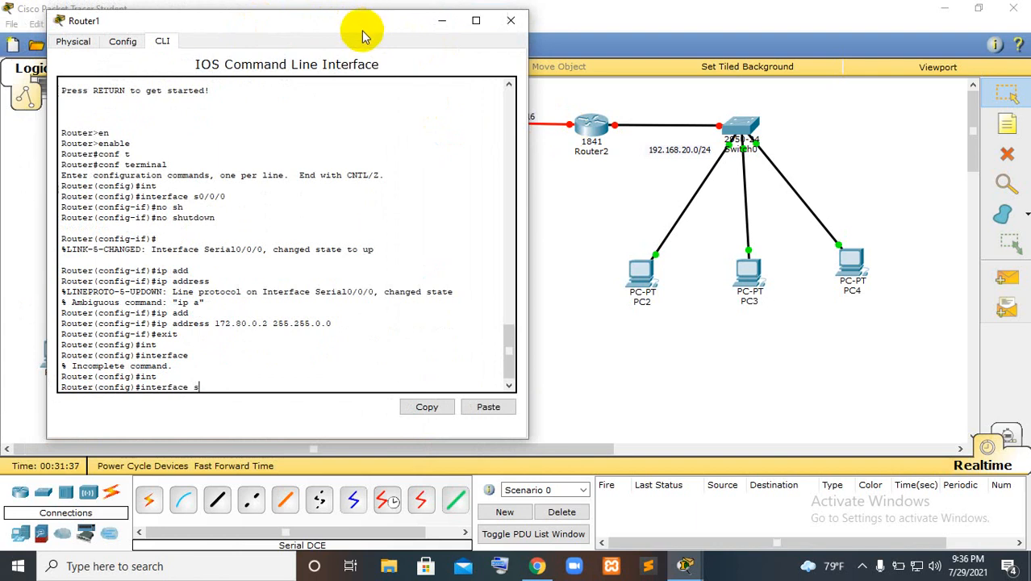
pyautogui.write('0/0/1')
pyautogui.press('Return')
pyautogui.write('no')
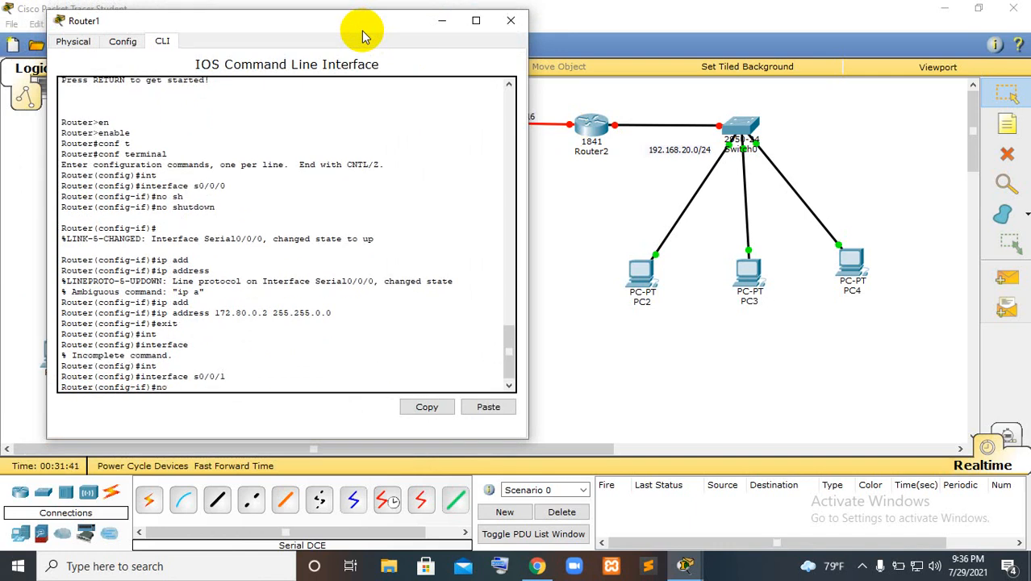
pyautogui.write(' sh')
pyautogui.press('Return')
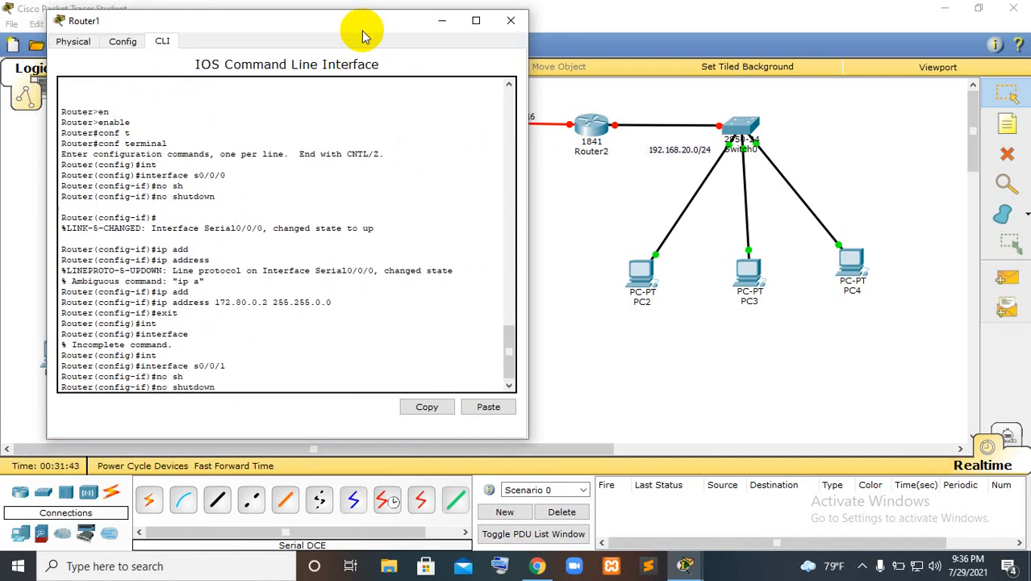
pyautogui.press('Return')
# Assign Router1's interface s0/0/1 the IP address 172.90.0.1 with mask 255.255.0.0
pyautogui.write('ip add')
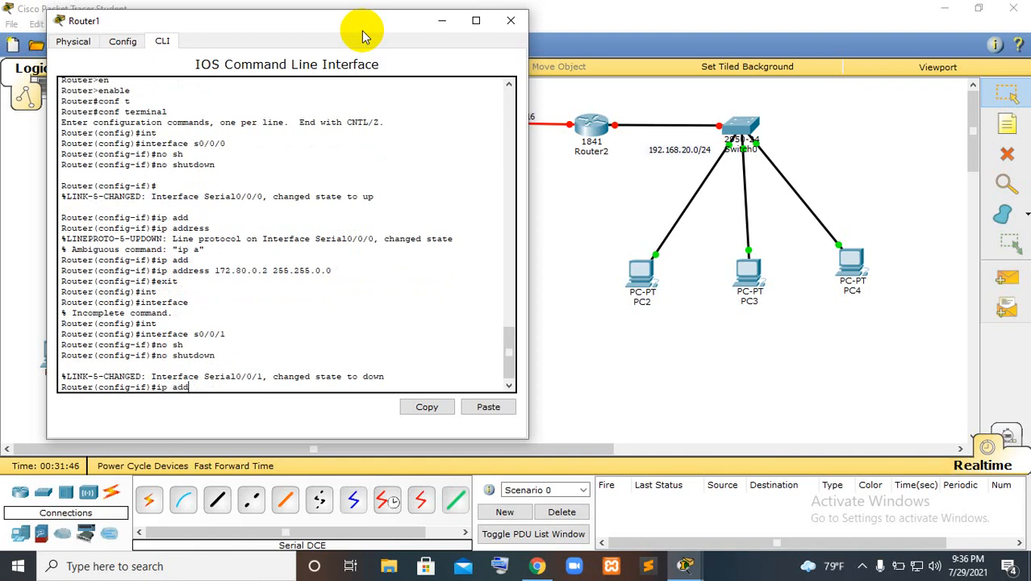
pyautogui.press('Tab')
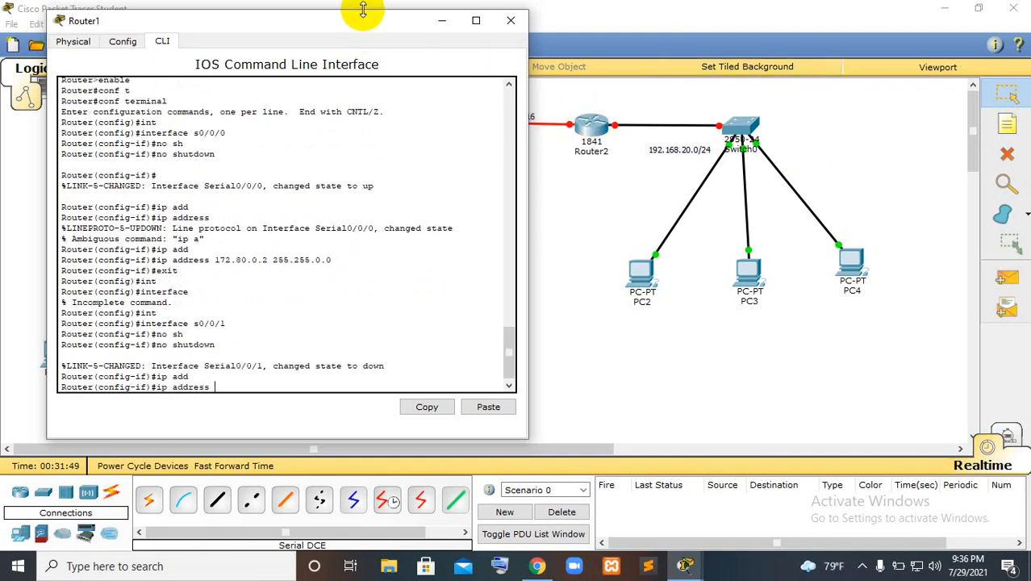
pyautogui.moveTo(380, 21); pyautogui.dragTo(337, 47)
pyautogui.write('1')
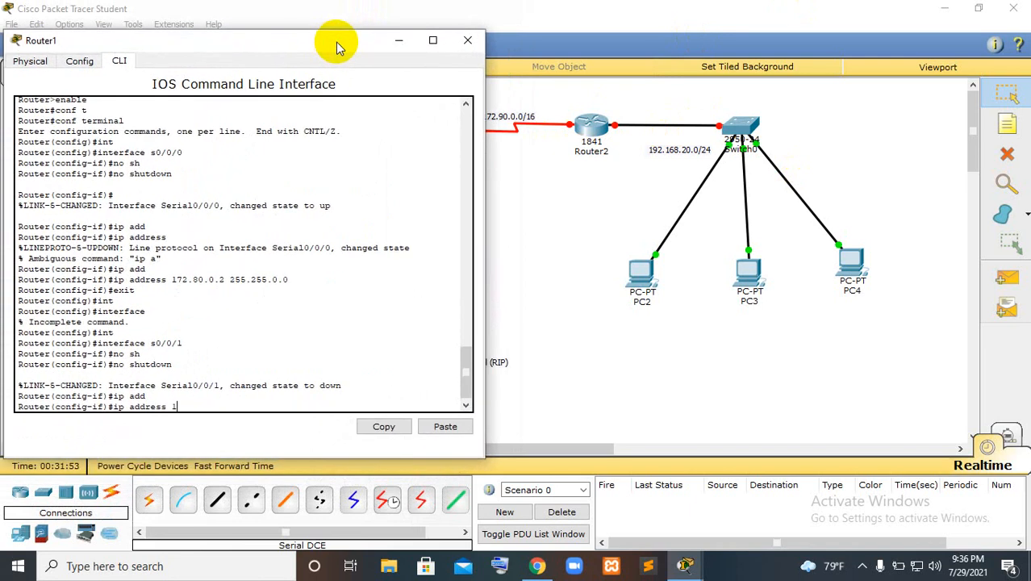
pyautogui.write('72.90.0.1 255.')
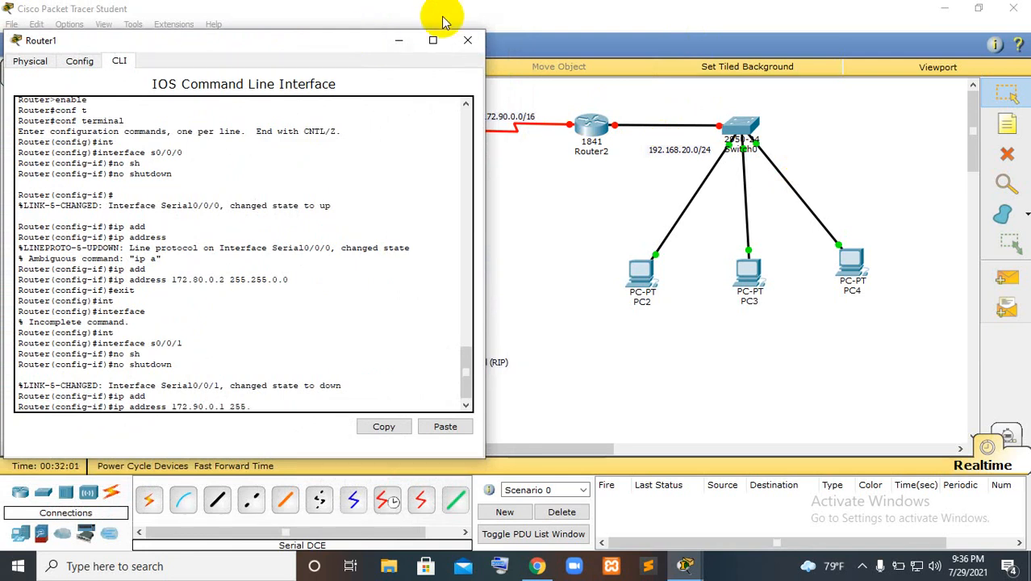
pyautogui.write('255.0.0')
pyautogui.press('Return')
# Exit Router1's s0/0/1 interface configuration and close Router1's window
pyautogui.write('ex')
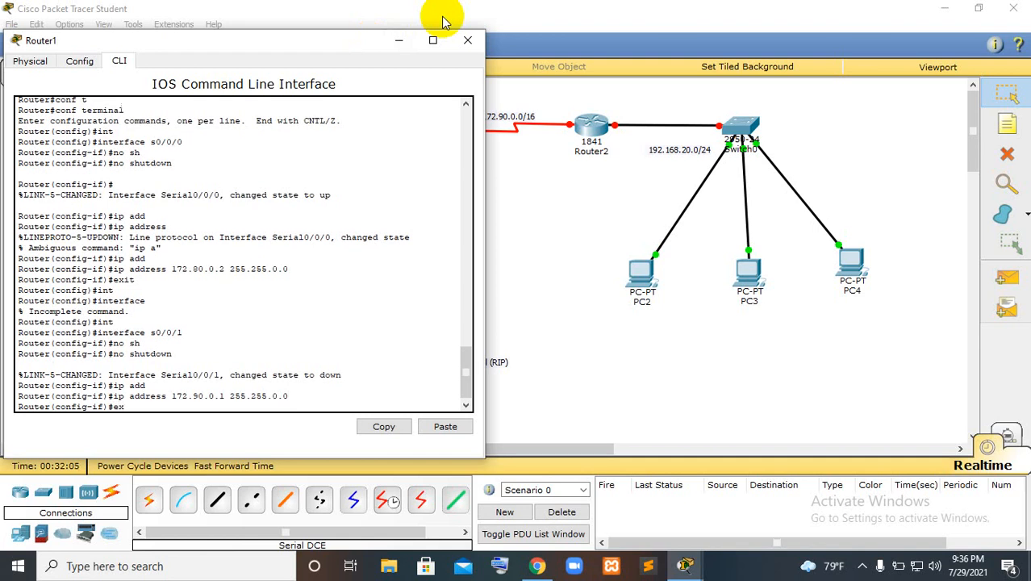
pyautogui.write('it')
pyautogui.press('Return')
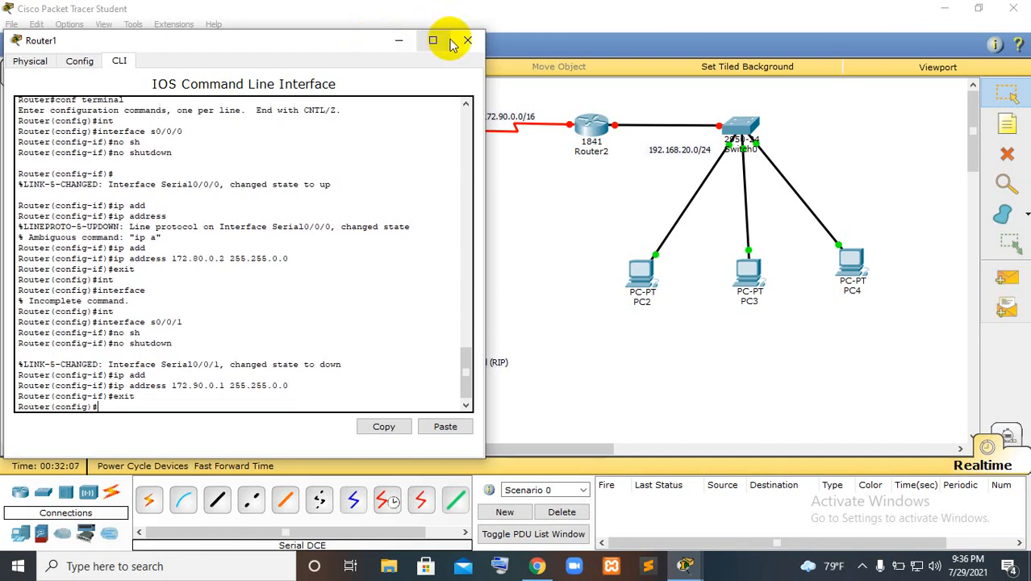
pyautogui.click(467, 41)
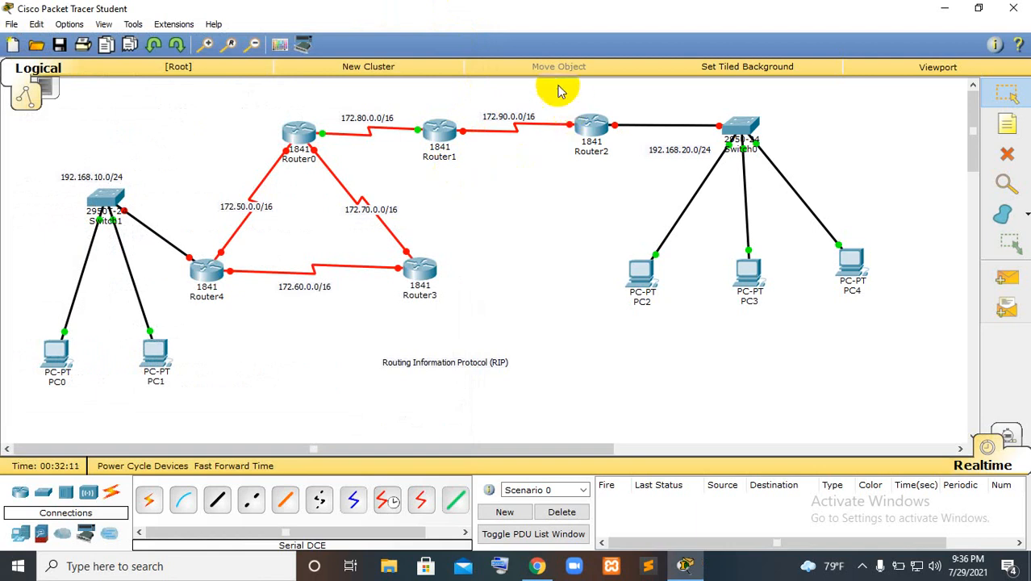
# Open Router2's command line and decline the initial configuration dialog with no
pyautogui.click(593, 126)
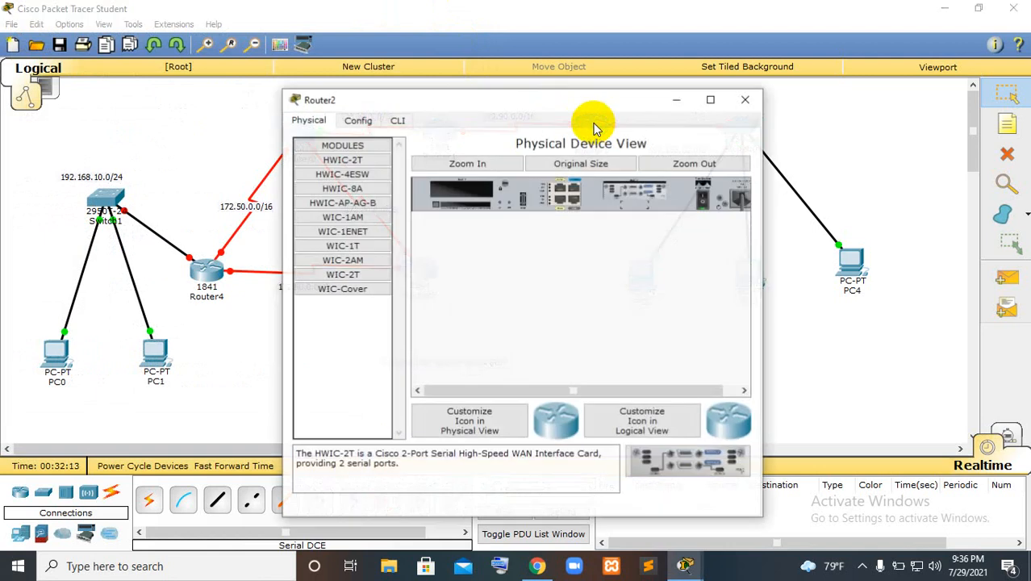
pyautogui.click(398, 121)
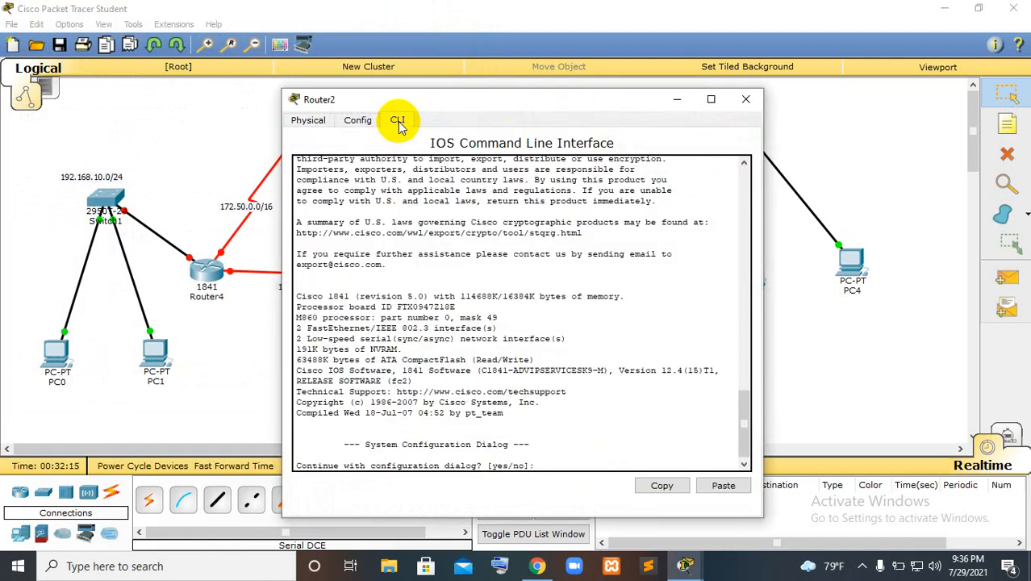
pyautogui.write('no')
pyautogui.press('Return')
# Put Router2 into privileged mode with enable and enter global configuration with conf terminal
pyautogui.press('Return')
pyautogui.write('er>e')
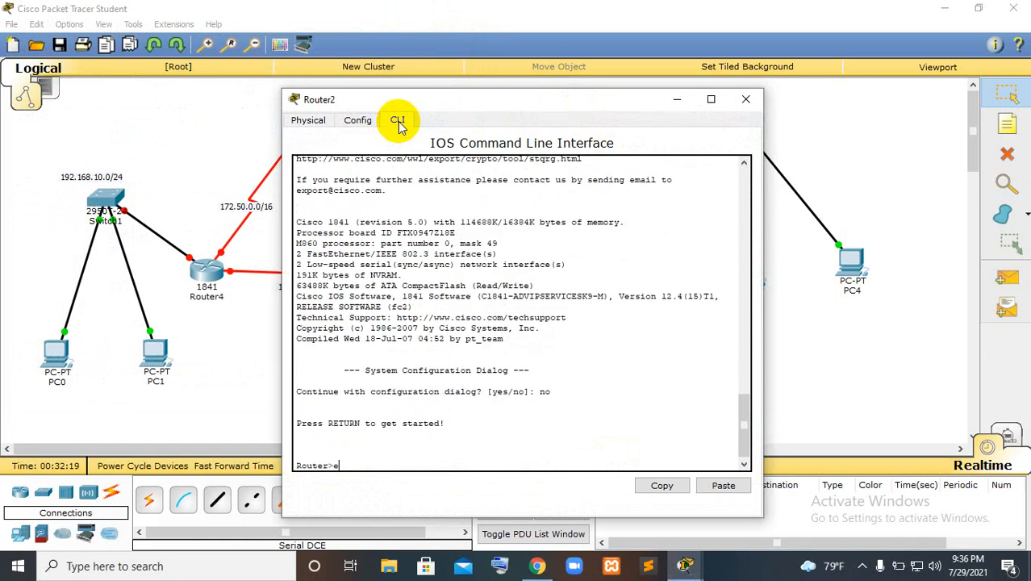
pyautogui.write('n')
pyautogui.press('Tab')
pyautogui.press('Return')
pyautogui.write('c')
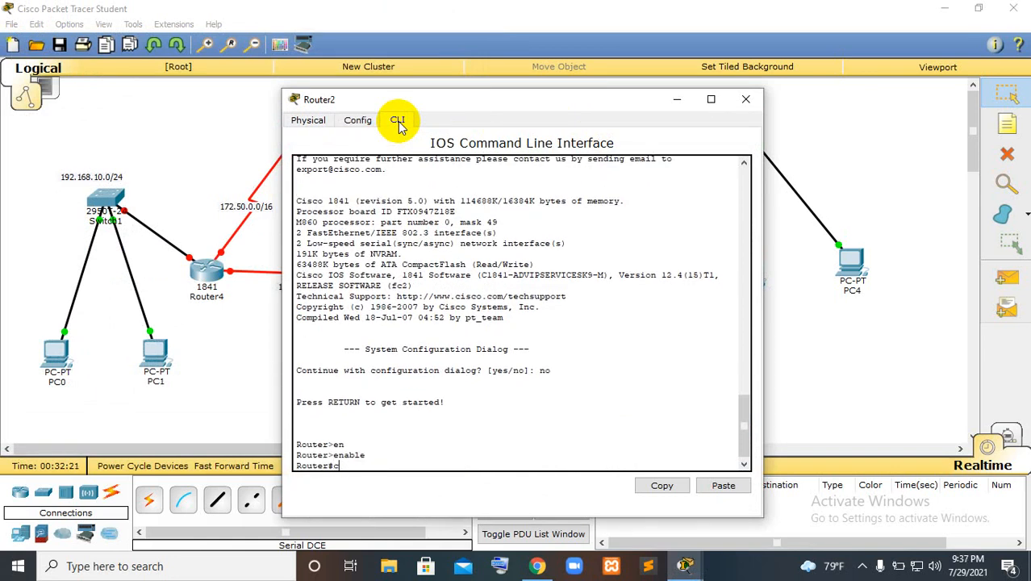
pyautogui.write('onf t')
pyautogui.press('Tab')
pyautogui.press('Return')
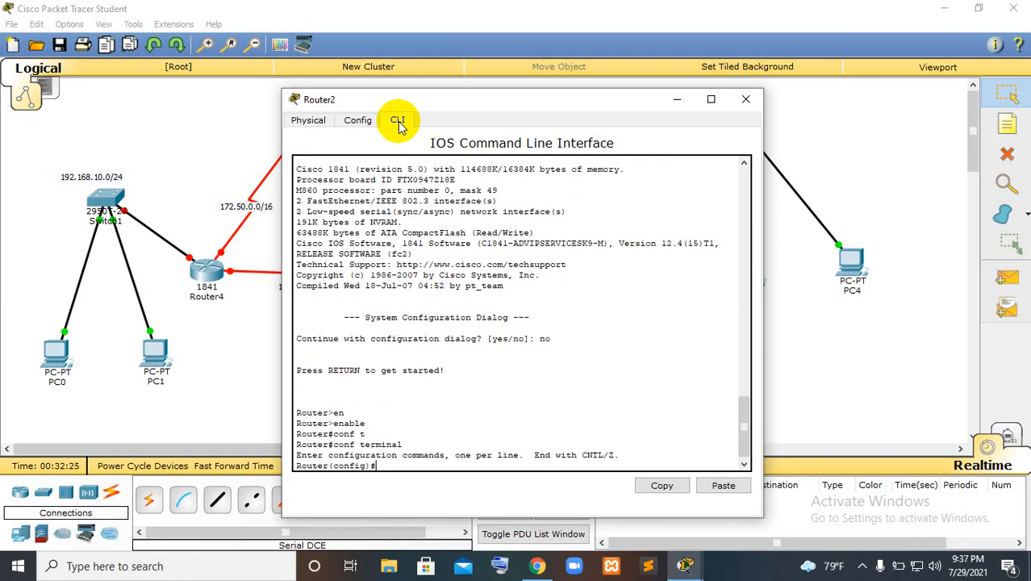
# Uncover Router2's links in the topology, then enter its interface s0/0/0 and enable it with no shutdown
pyautogui.moveTo(556, 105); pyautogui.dragTo(275, 74)
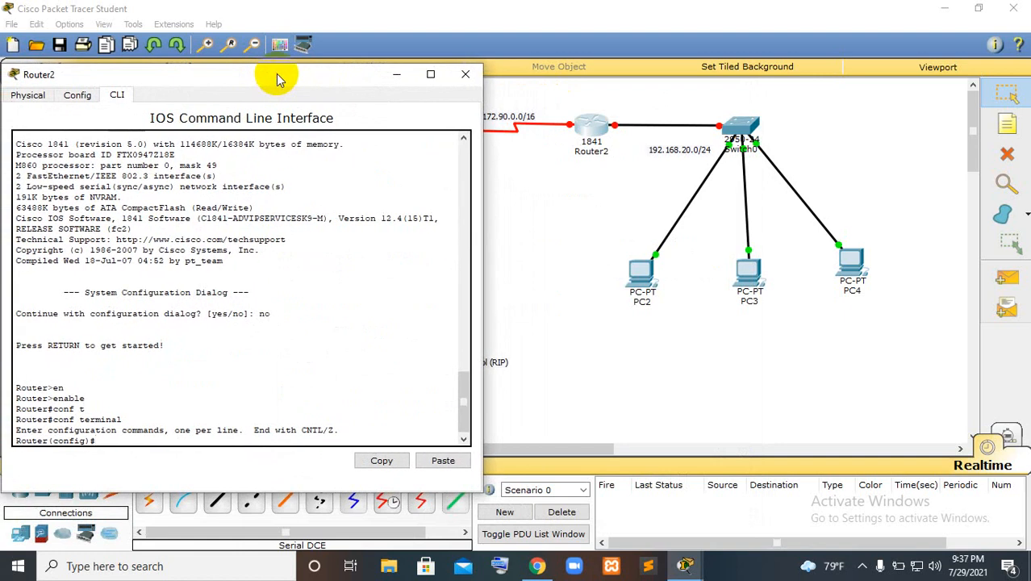
pyautogui.write('int')
pyautogui.press('Tab')
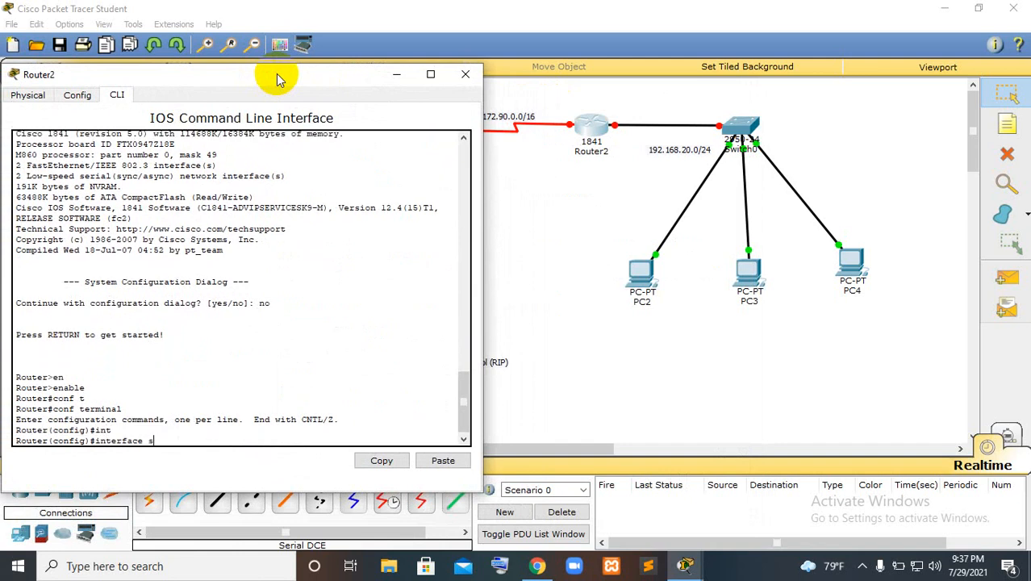
pyautogui.write('s0/0/0')
pyautogui.press('Return')
pyautogui.write('no sh')
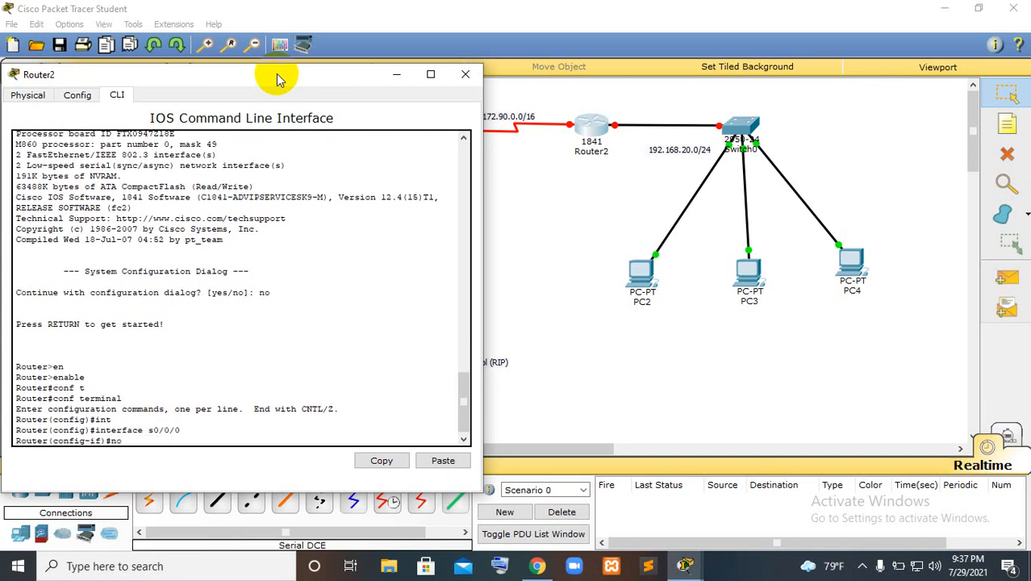
pyautogui.press('Return')
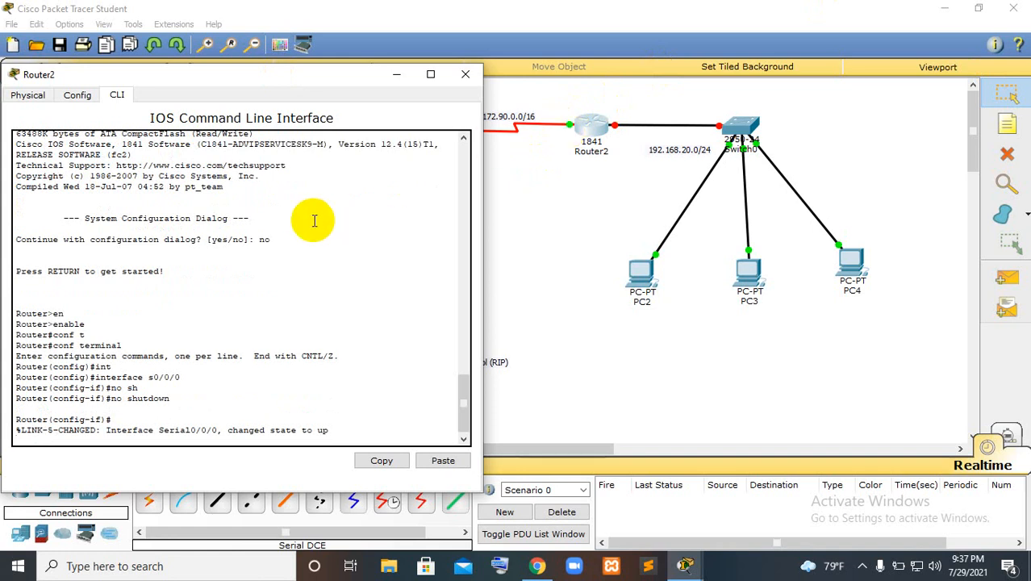
pyautogui.press('Return')
pyautogui.write('ip ad')
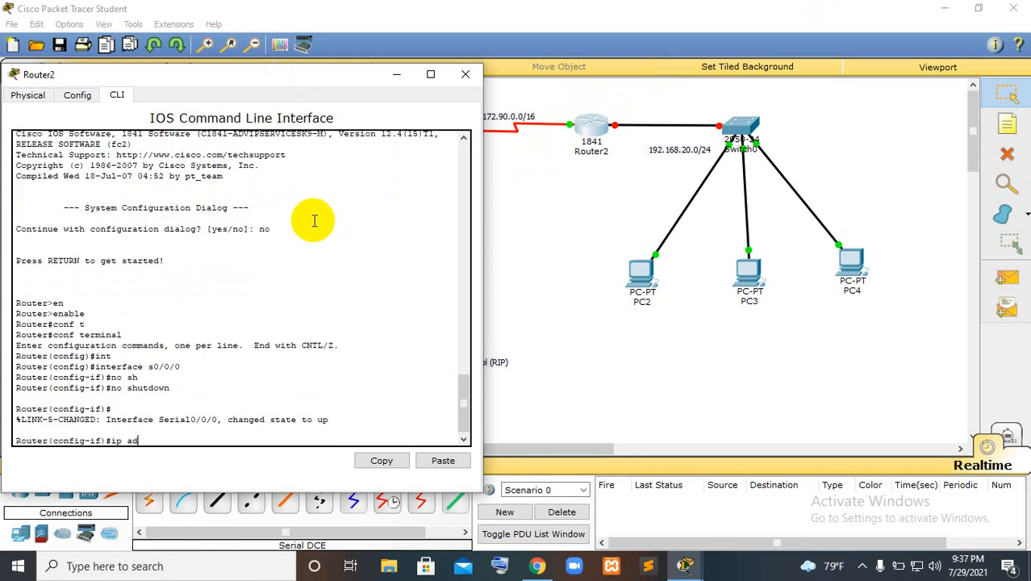
pyautogui.write('d')
pyautogui.press('Tab')
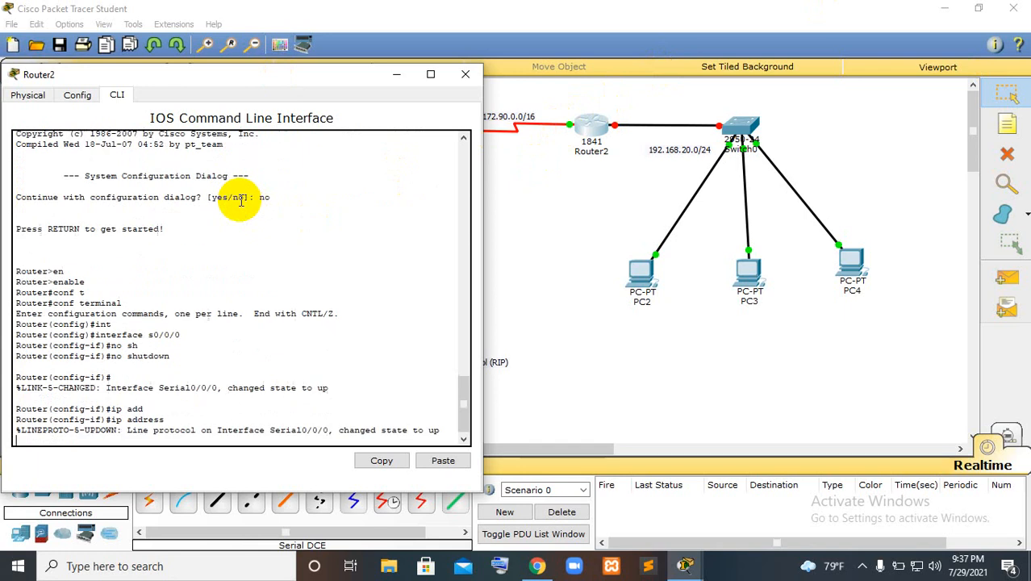
pyautogui.write('172.90.')
pyautogui.press('BackSpace')
pyautogui.press('BackSpace')
pyautogui.press('BackSpace')
pyautogui.press('BackSpace')
pyautogui.press('BackSpace')
pyautogui.press('BackSpace')
pyautogui.press('BackSpace')
pyautogui.press('BackSpace')
pyautogui.press('BackSpace')
pyautogui.press('BackSpace')
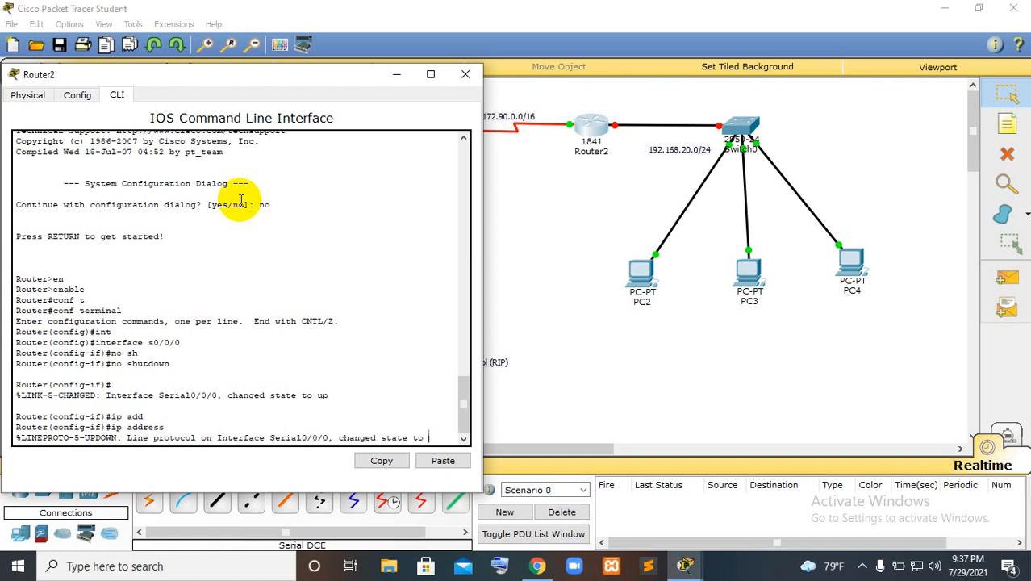
pyautogui.press('Return')
# Assign Router2's interface s0/0/0 the IP address 172.90.0.2 with mask 255.255.0.0
pyautogui.write('ip addre')
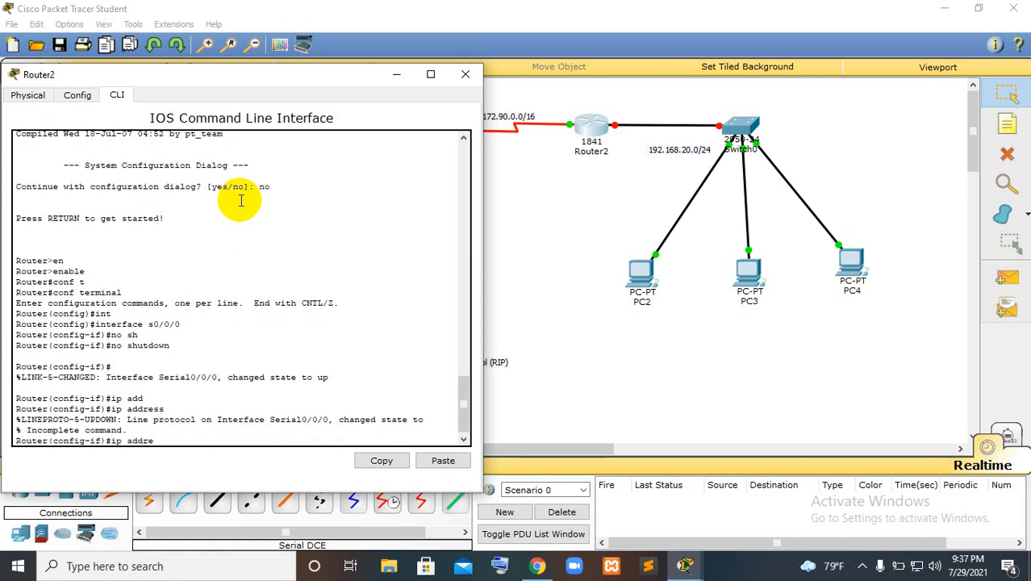
pyautogui.press('Up')
pyautogui.press('Up')
pyautogui.press('Up')
pyautogui.press('Down')
pyautogui.press('Down')
pyautogui.press('Down')
pyautogui.write('s 172.90.0.2 255.255.2')
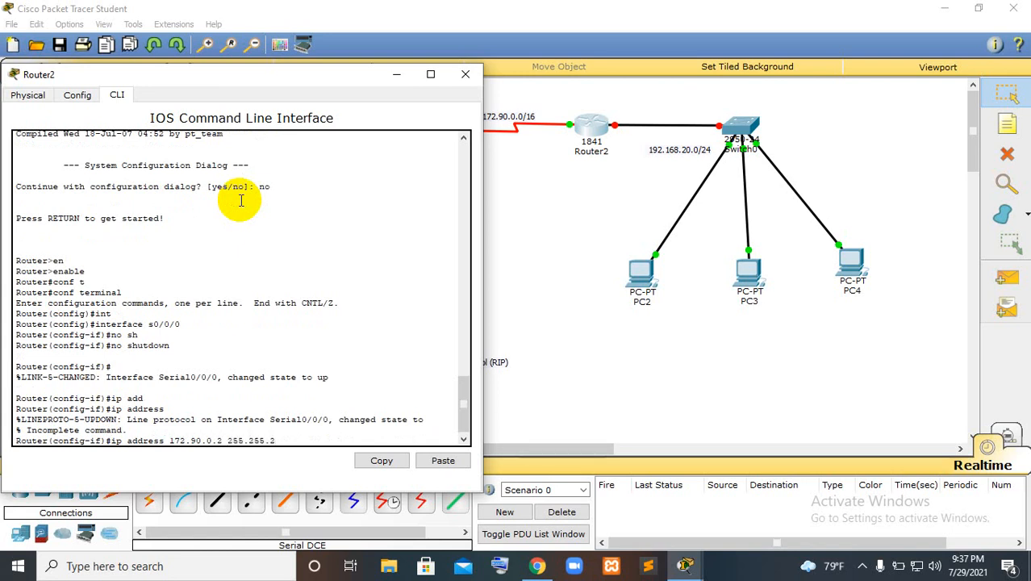
pyautogui.press('BackSpace')
pyautogui.write('0.0')
pyautogui.press('Return')
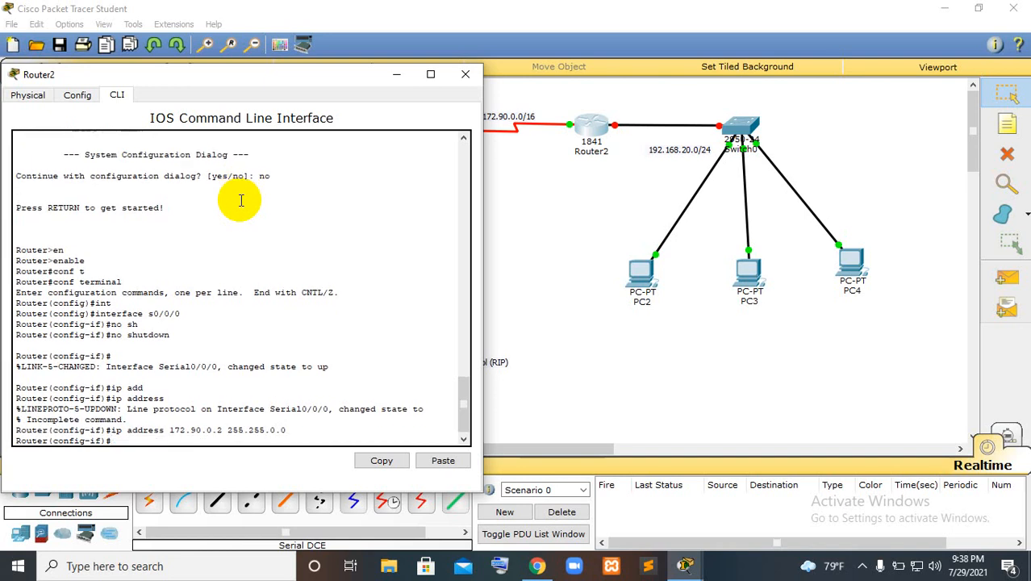
# Exit the s0/0/0 interface configuration and reposition Router2's window beside the Router2–Switch0 link
pyautogui.write('exit')
pyautogui.press('Return')
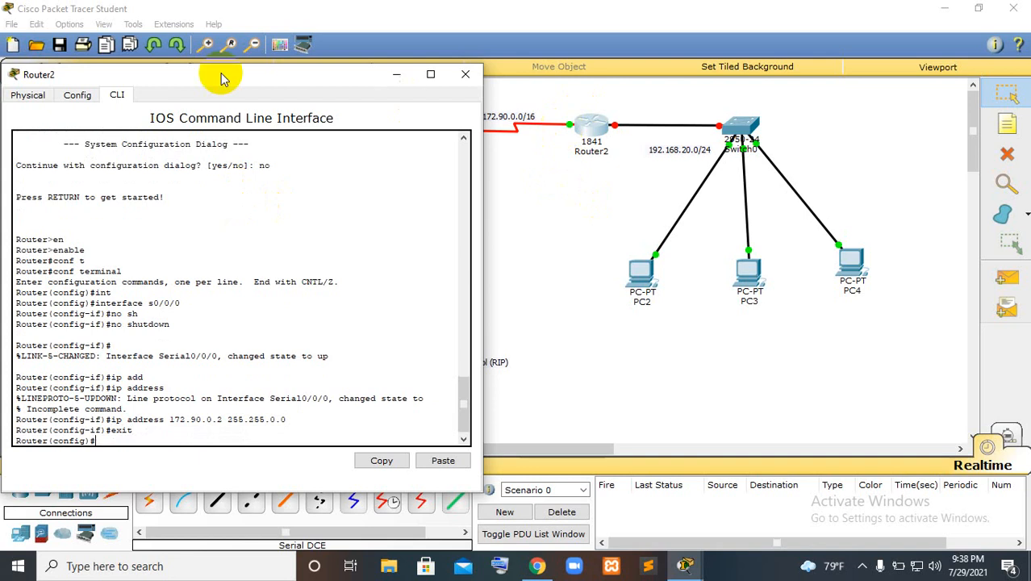
pyautogui.moveTo(246, 76); pyautogui.dragTo(333, 71)
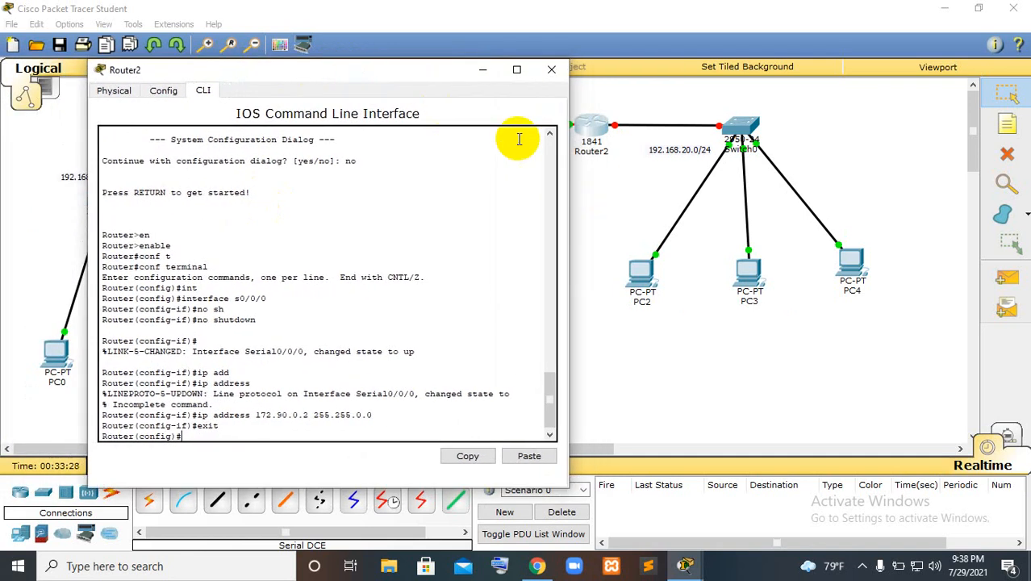
# Enter the configuration of Router2's interface f0/0 and enable it with no shutdown
pyautogui.write('i')
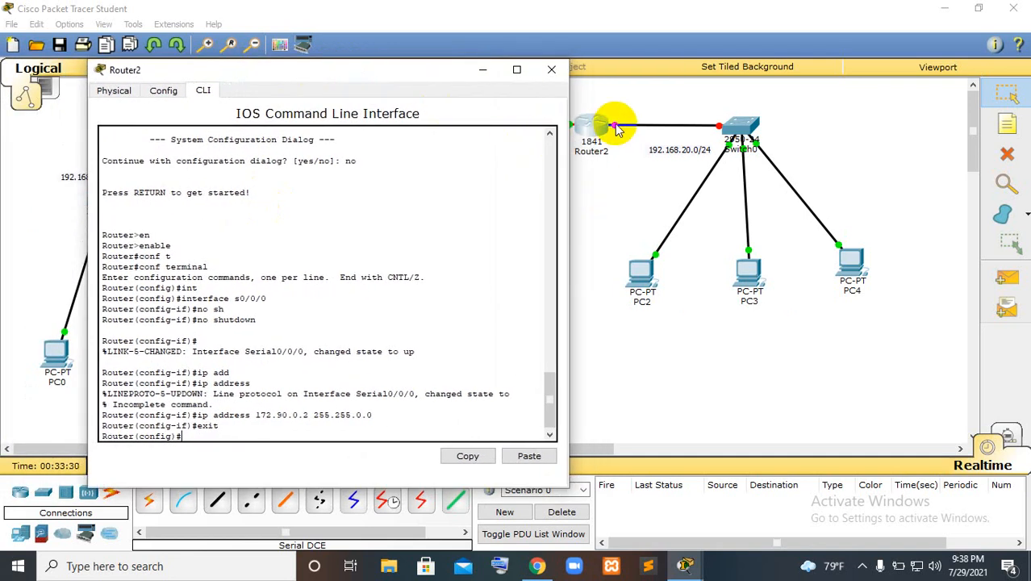
pyautogui.write('nt')
pyautogui.press('Tab')
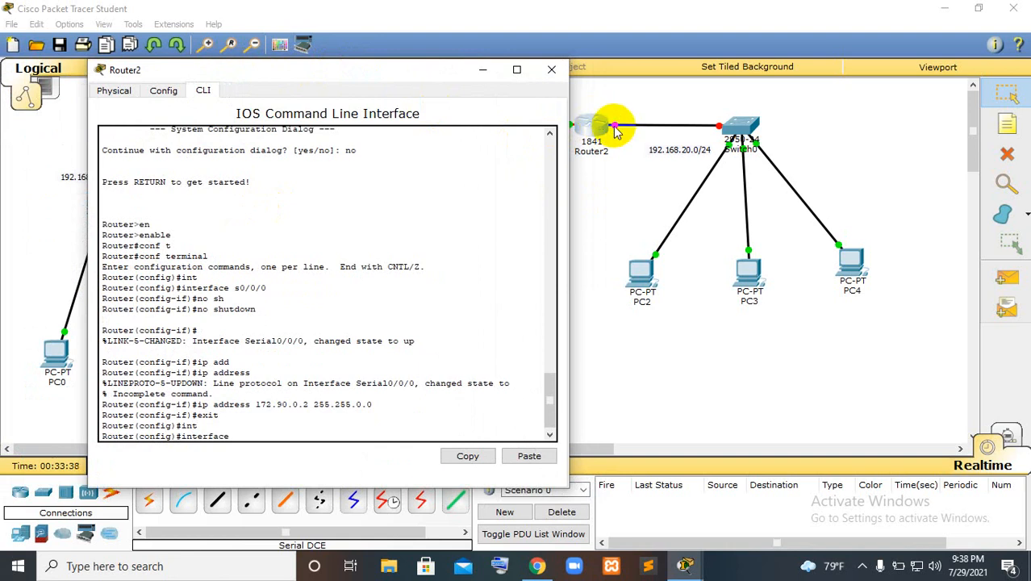
pyautogui.write('f0/0')
pyautogui.press('Return')
pyautogui.write('no ')
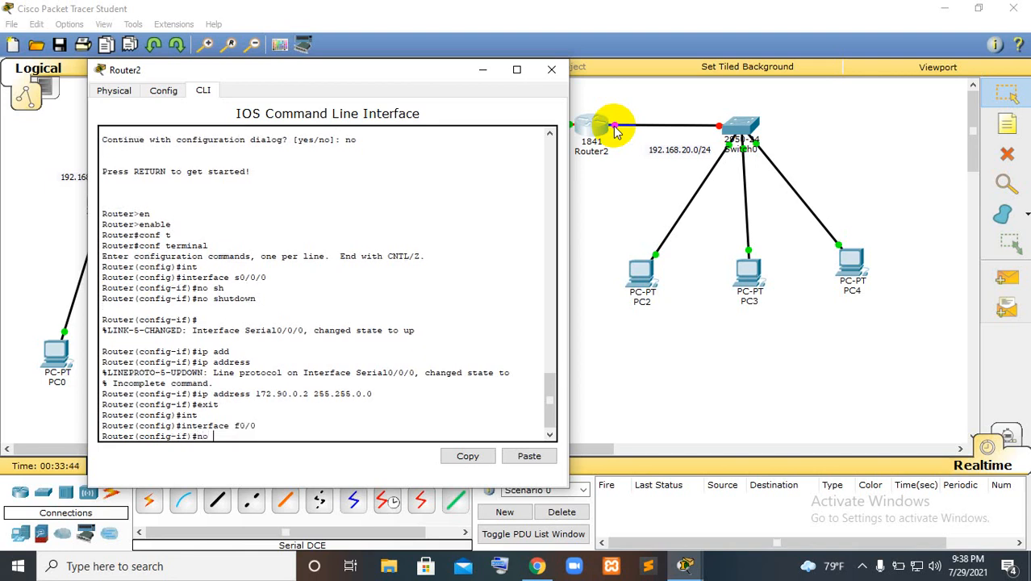
pyautogui.write('sh')
pyautogui.press('Tab')
pyautogui.press('Return')
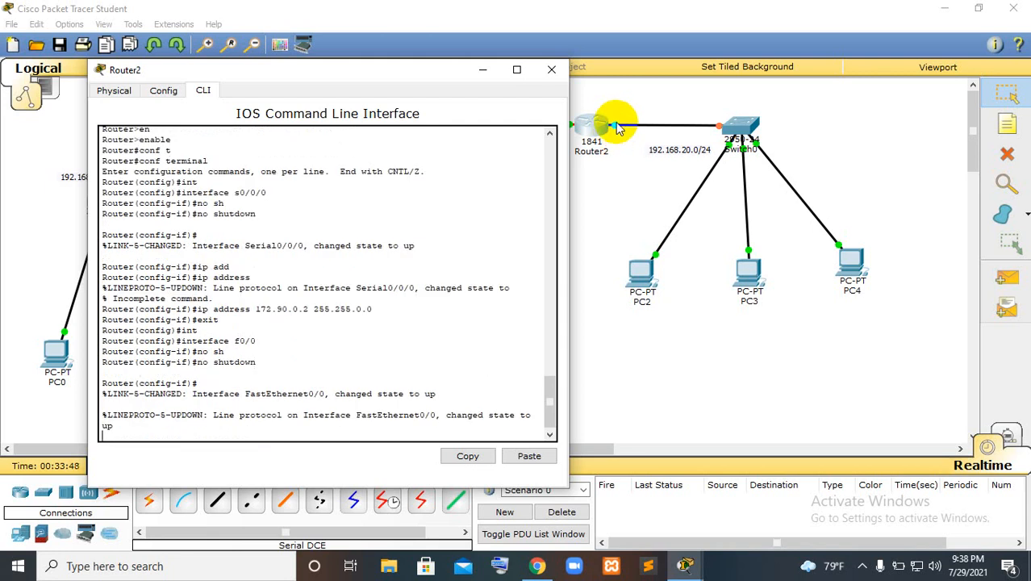
pyautogui.press('Return')
# Assign Router2's interface f0/0 the IP address 192.168.20.1 with mask 255.255.255.0
pyautogui.write('ip add')
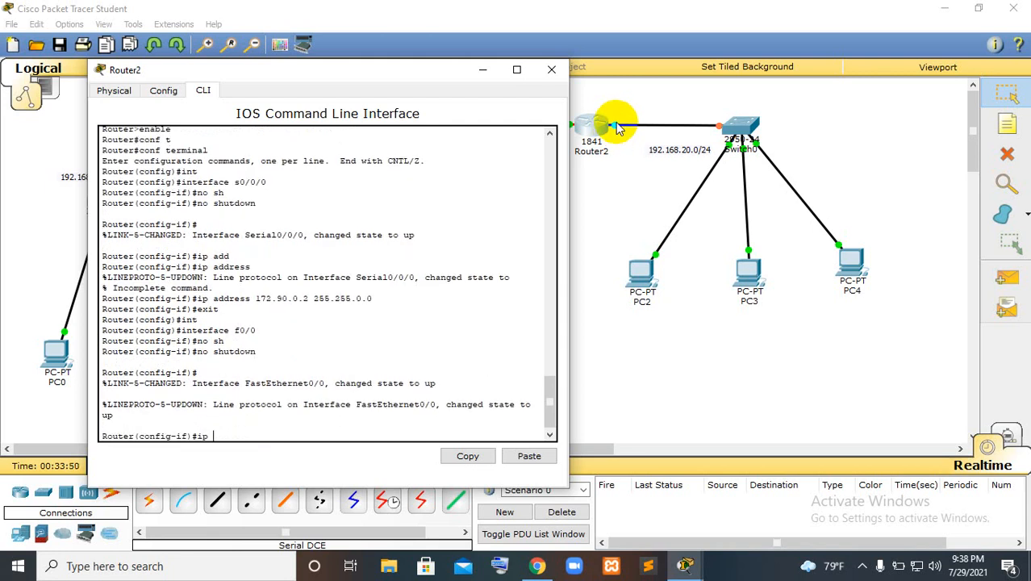
pyautogui.press('Tab')
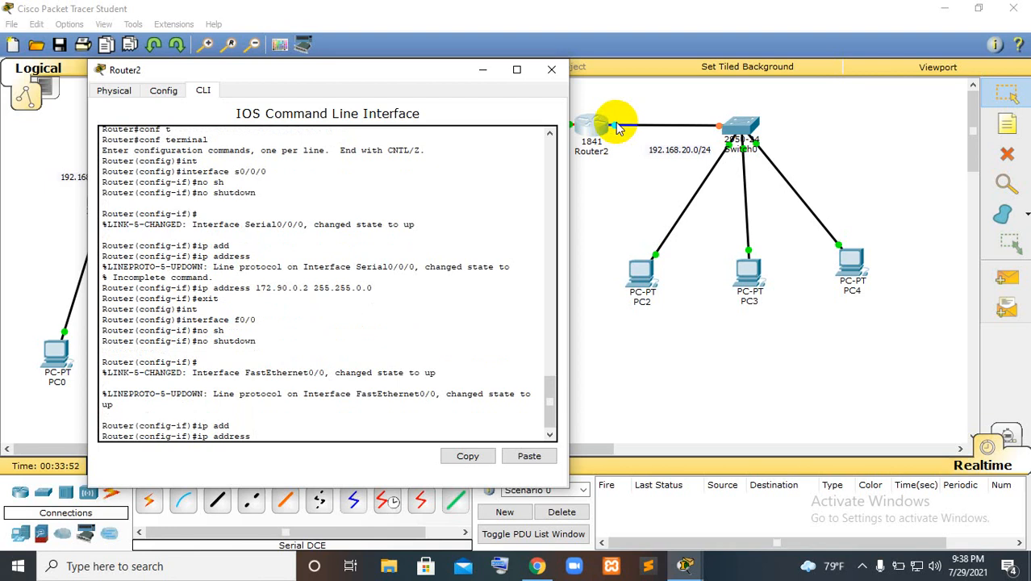
pyautogui.write('192.168.')
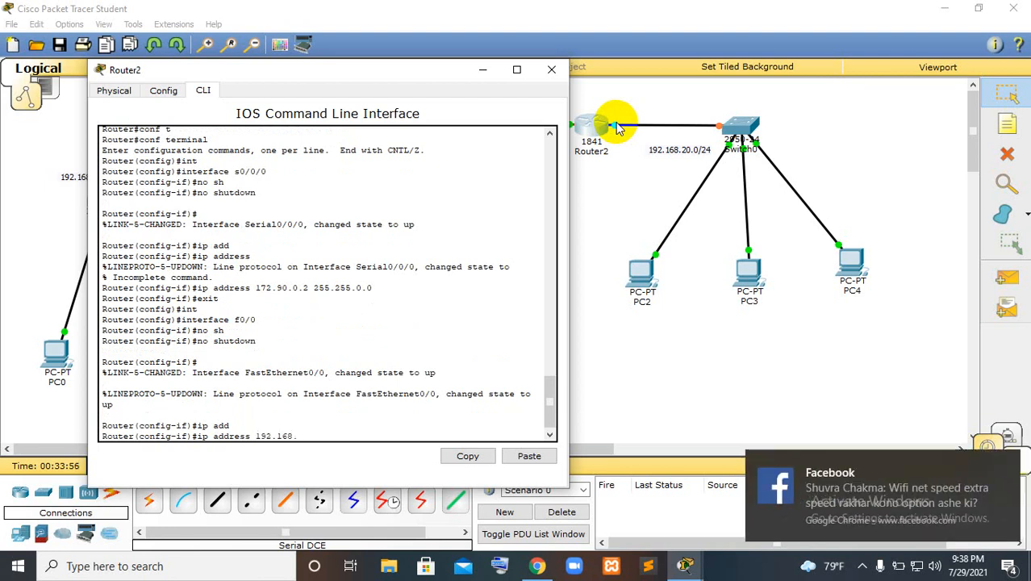
pyautogui.write('20.')
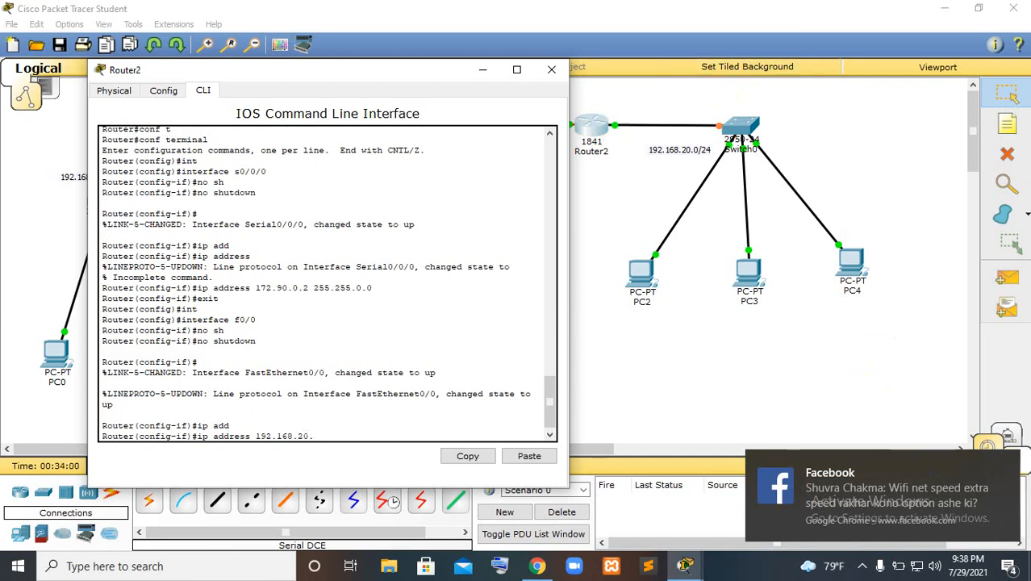
pyautogui.click(1008, 465)
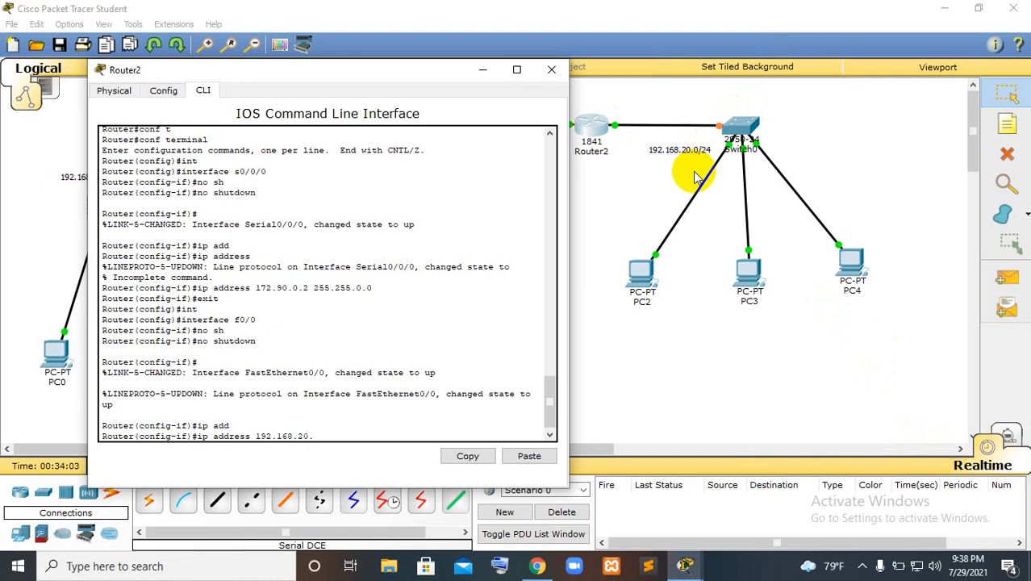
pyautogui.write('1 255.255.255.0')
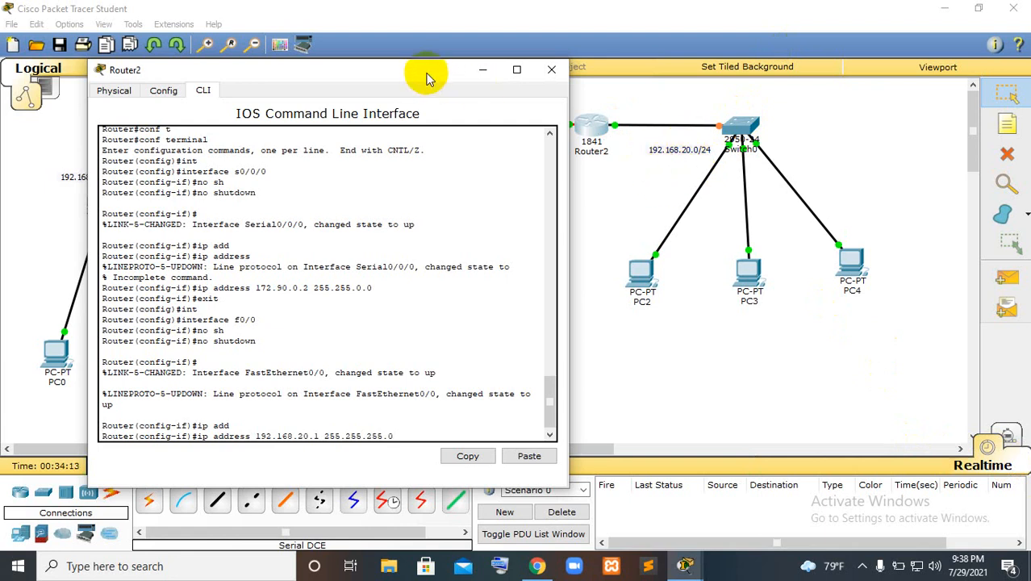
pyautogui.moveTo(428, 78); pyautogui.dragTo(466, 262)
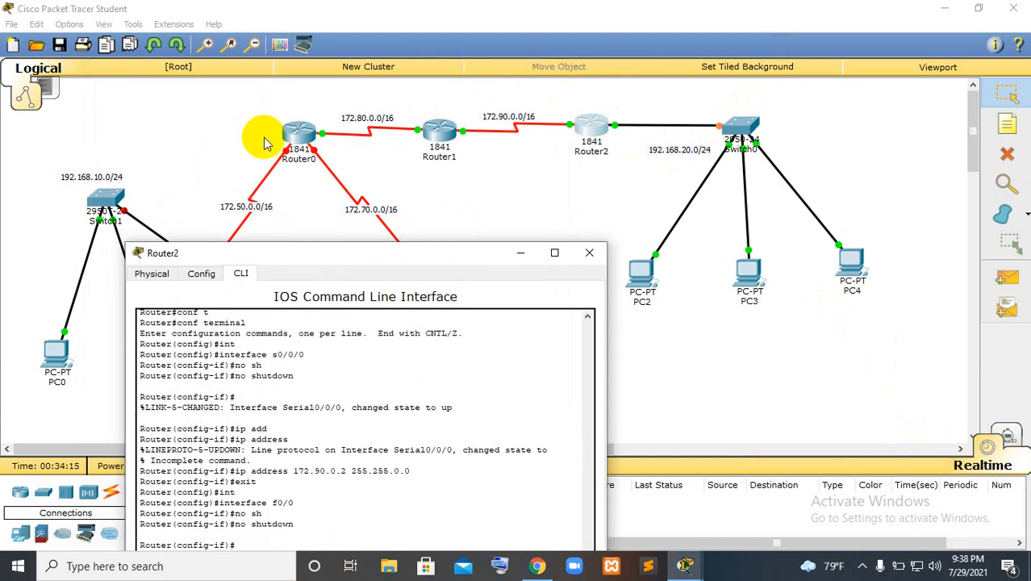
pyautogui.moveTo(396, 247); pyautogui.dragTo(404, 93)
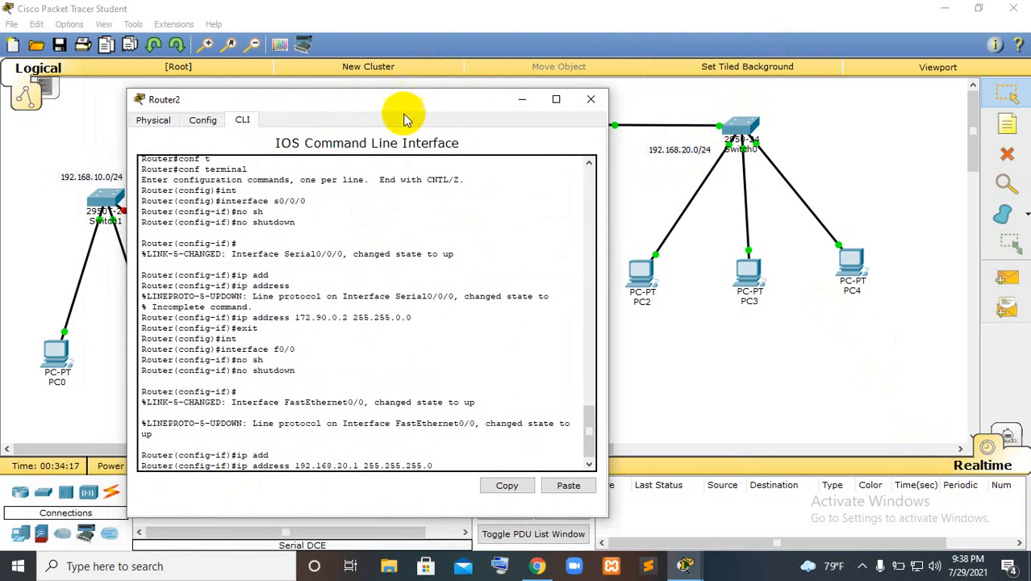
pyautogui.press('Return')
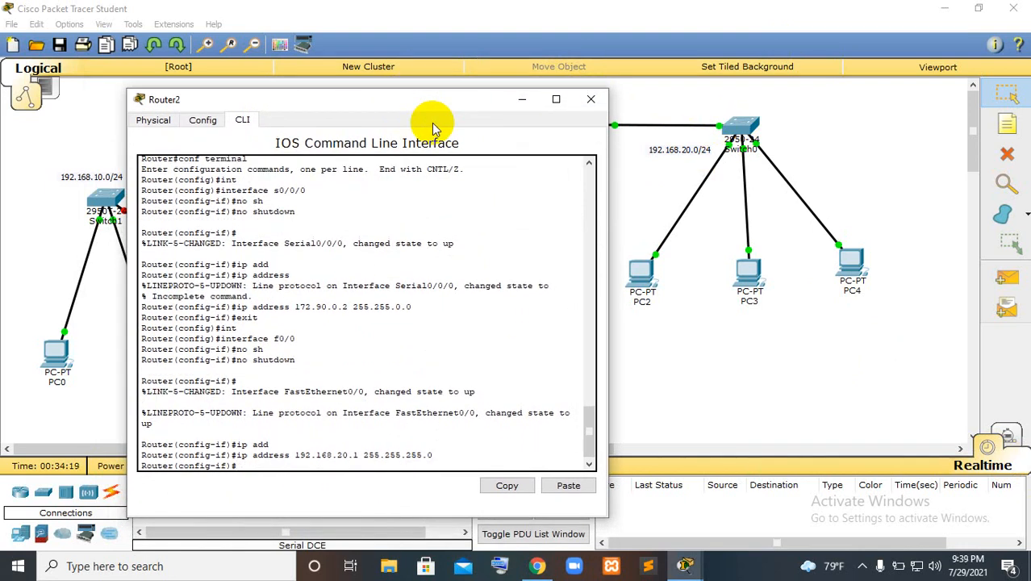
# Exit the f0/0 interface configuration and close Router2's window
pyautogui.write('exit')
pyautogui.press('Return')
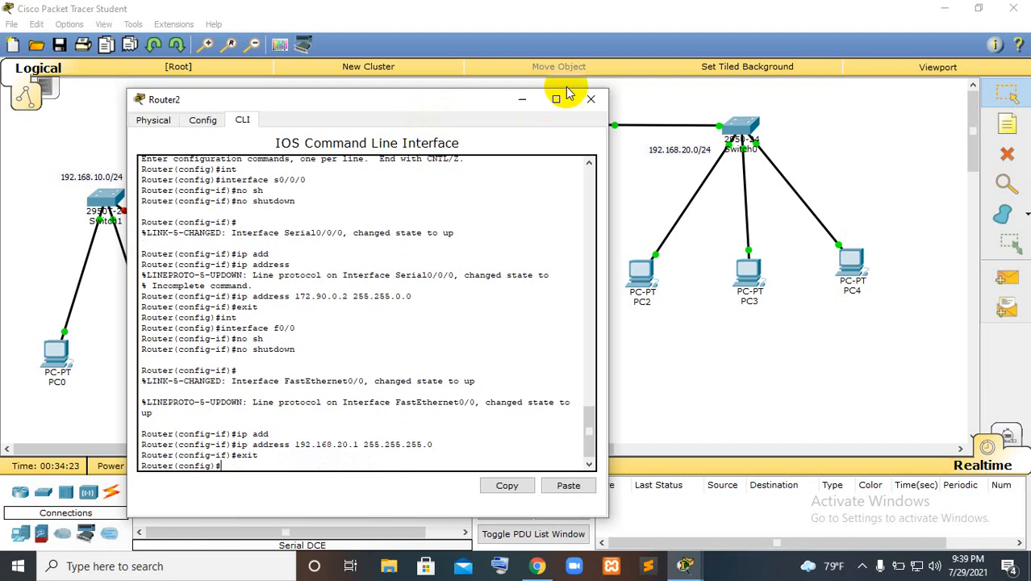
pyautogui.click(591, 99)
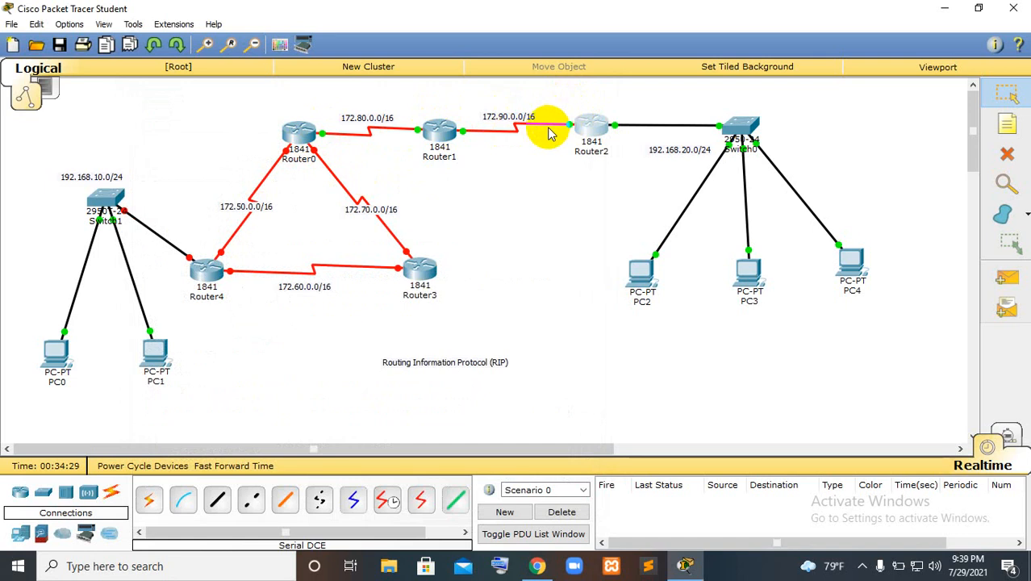
# Open Router3's command line beside its links in the topology and decline the initial configuration dialog
pyautogui.click(421, 272)
pyautogui.click(400, 118)
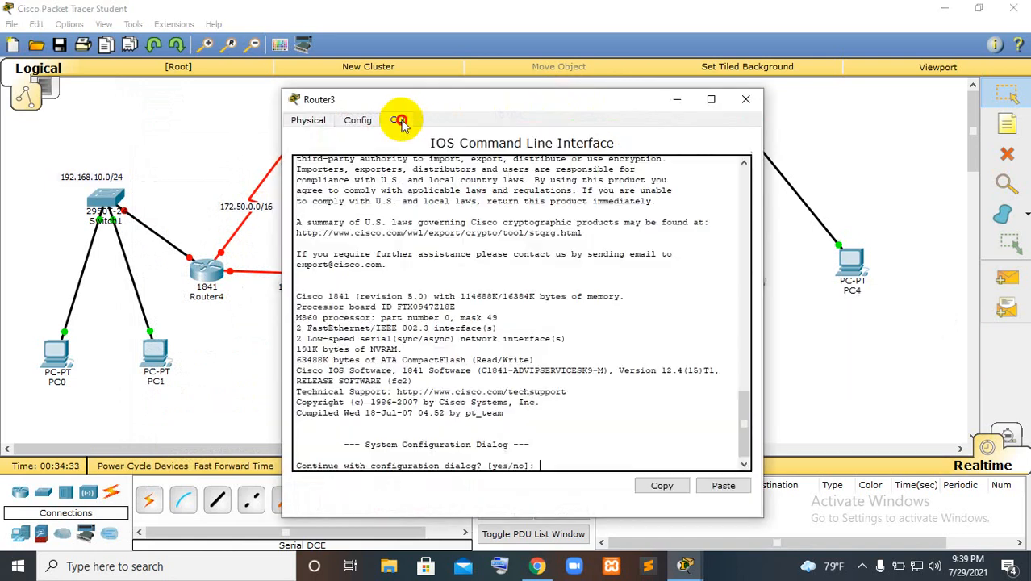
pyautogui.moveTo(461, 99); pyautogui.dragTo(617, 46)
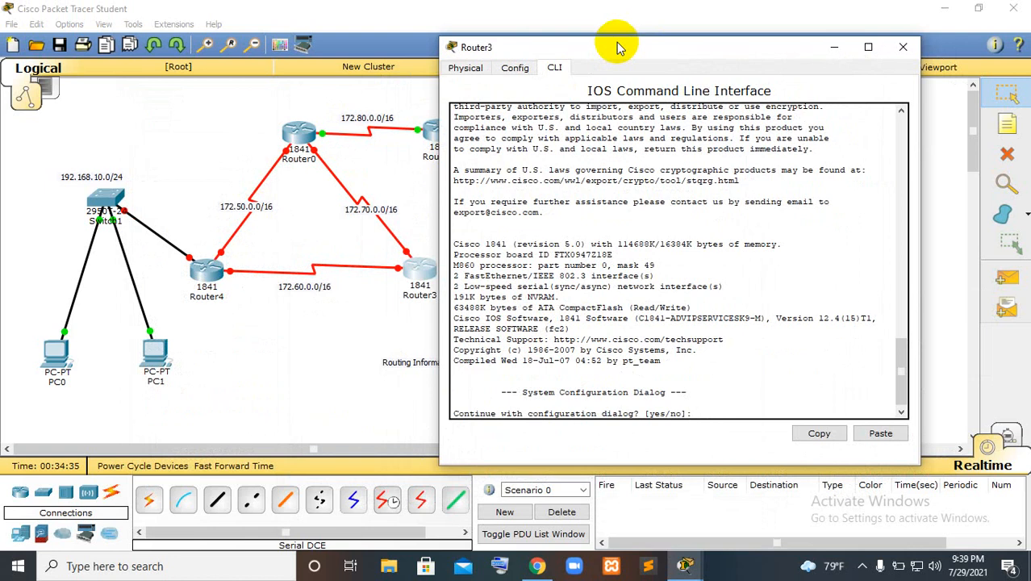
pyautogui.write('no')
pyautogui.press('Return')
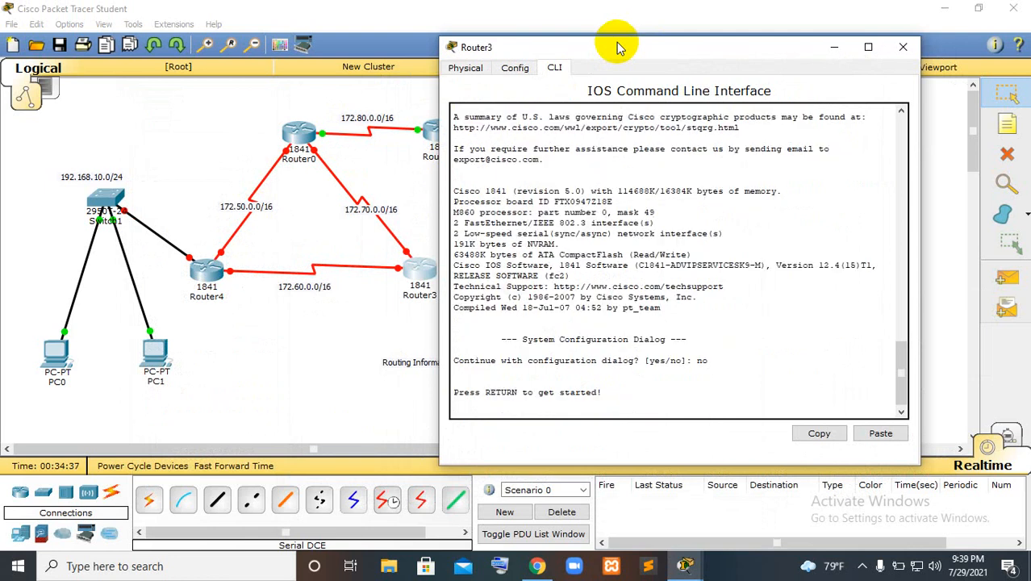
pyautogui.press('Return')
# Enter privileged mode on Router3 with enable, and its global configuration mode with conf terminal
pyautogui.write('en')
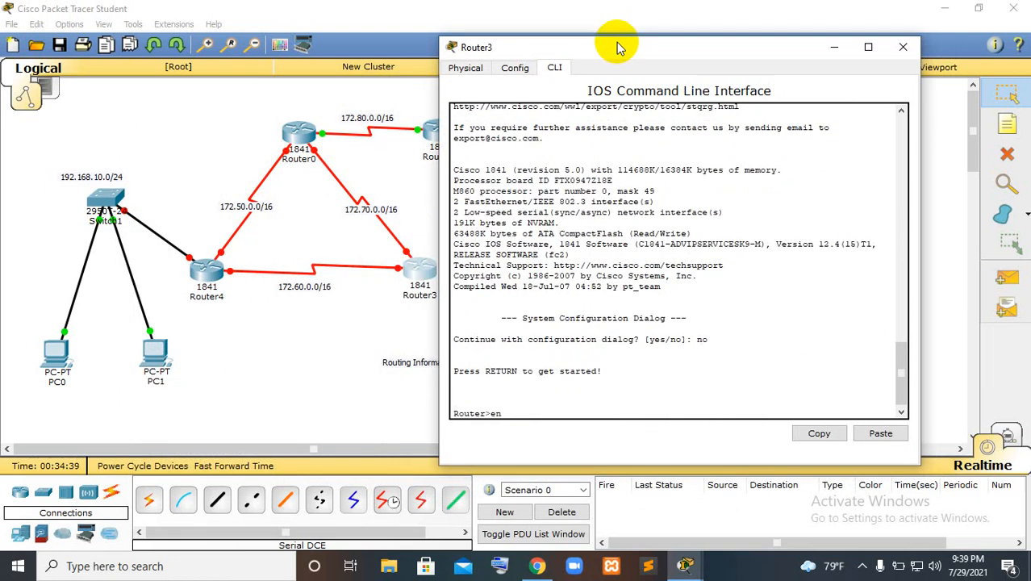
pyautogui.press('Tab')
pyautogui.press('Return')
pyautogui.write('conf t')
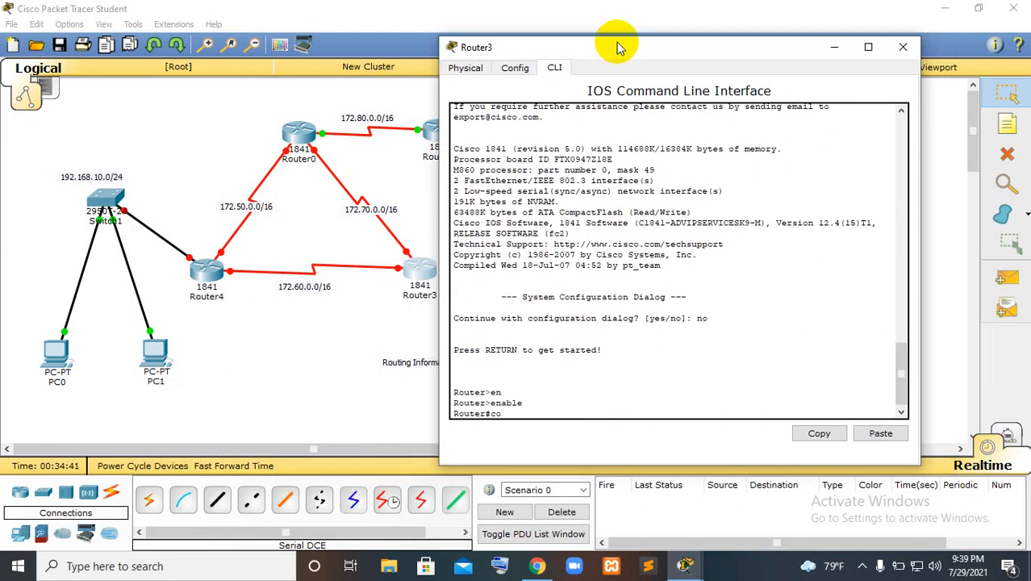
pyautogui.press('Tab')
pyautogui.press('Return')
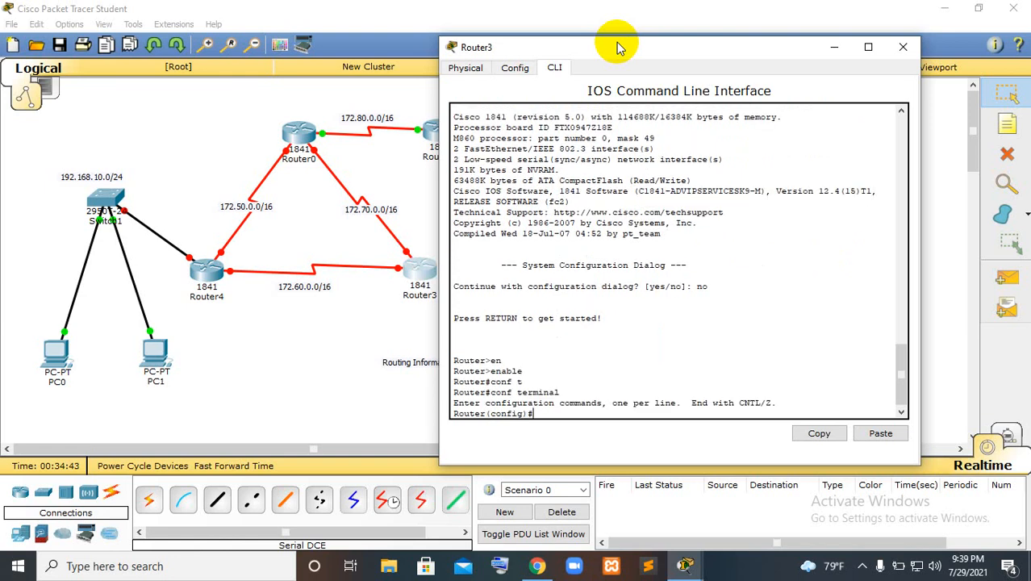
# Enter the configuration of Router3's interface s0/0/0 and enable it with no shutdown
pyautogui.write('int')
pyautogui.press('Tab')
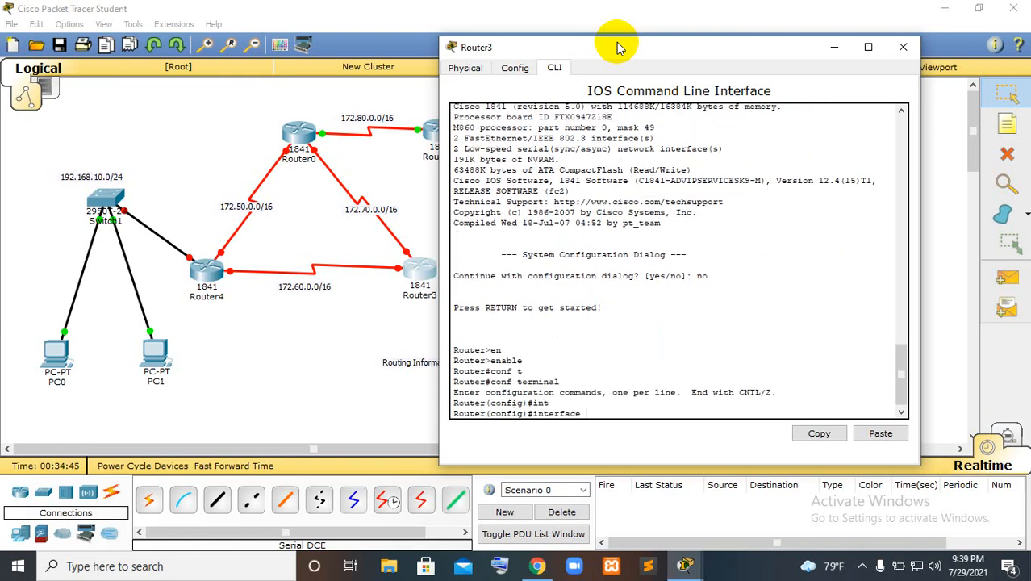
pyautogui.write('s0/0/0')
pyautogui.press('Return')
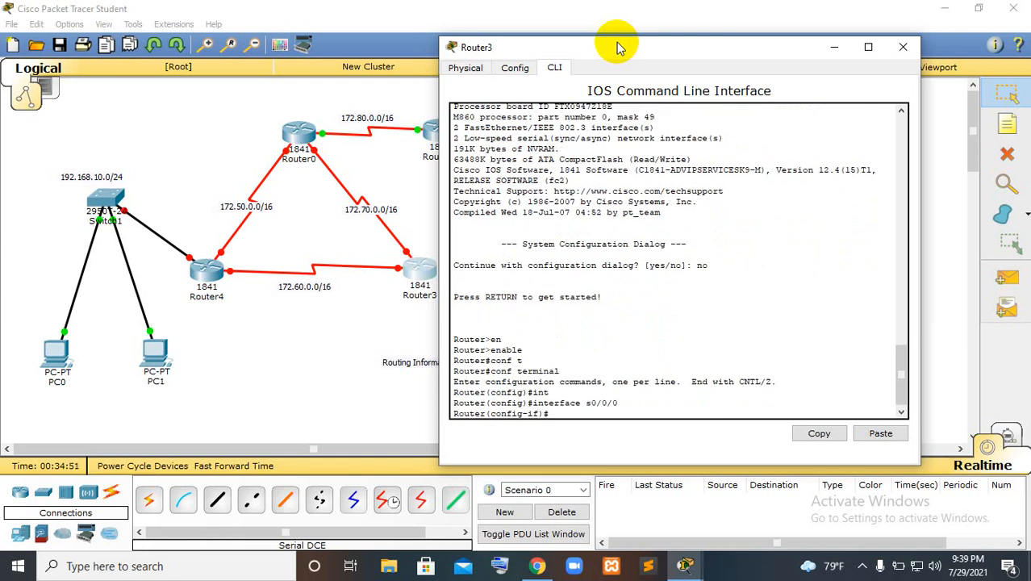
pyautogui.write('no sh')
pyautogui.press('Tab')
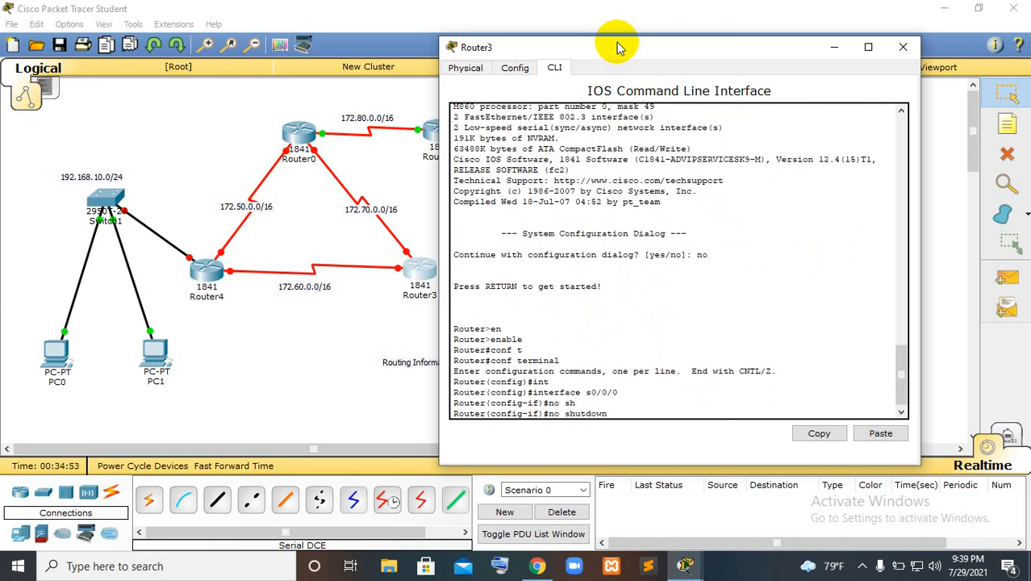
pyautogui.press('Return')
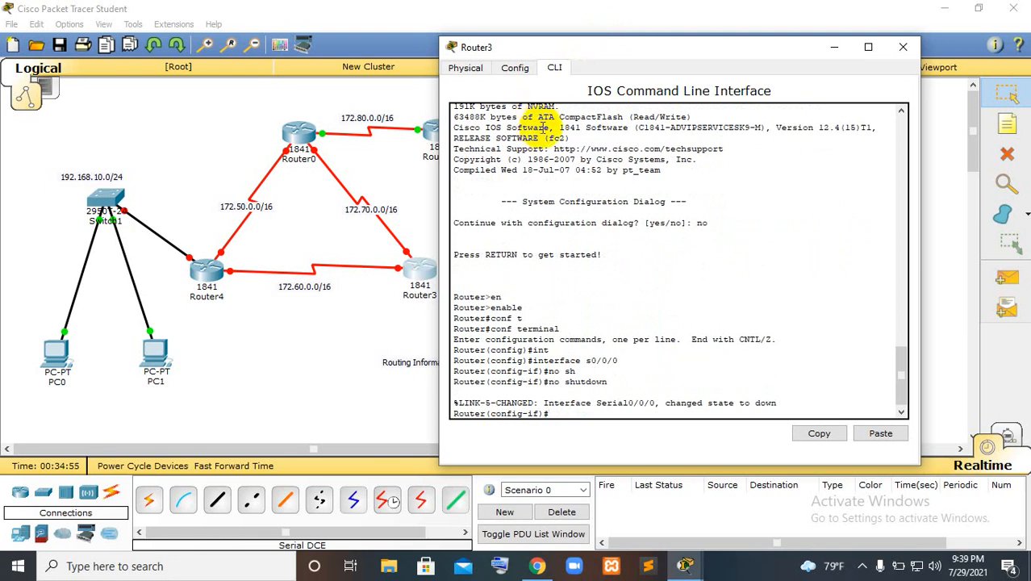
# Assign Router3's interface s0/0/0 the IP address 172.60.0.2 with mask 255.255.0.0 and exit its configuration
pyautogui.click(609, 50)
pyautogui.moveTo(609, 50); pyautogui.dragTo(657, 60)
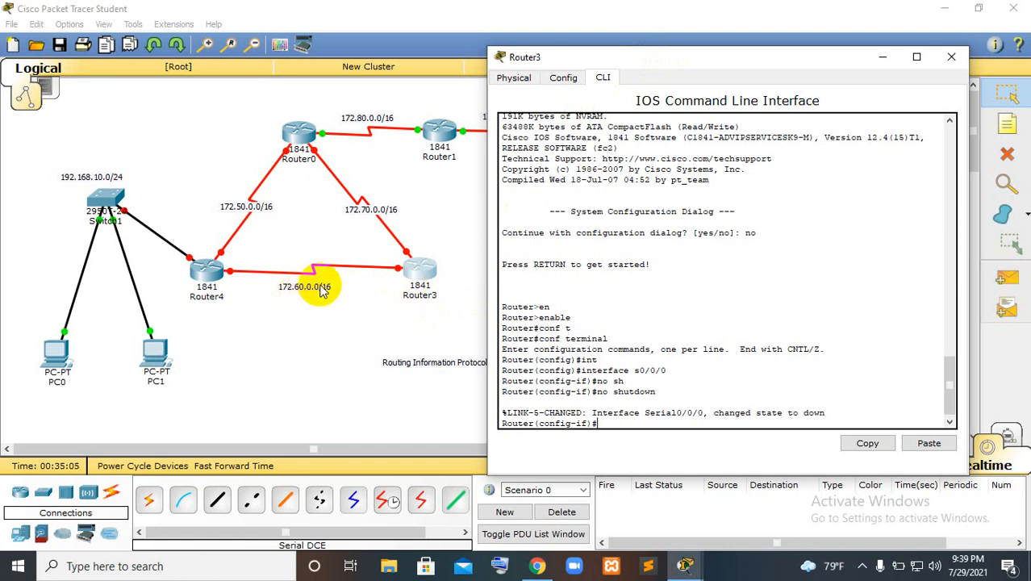
pyautogui.write('dd')
pyautogui.press('Tab')
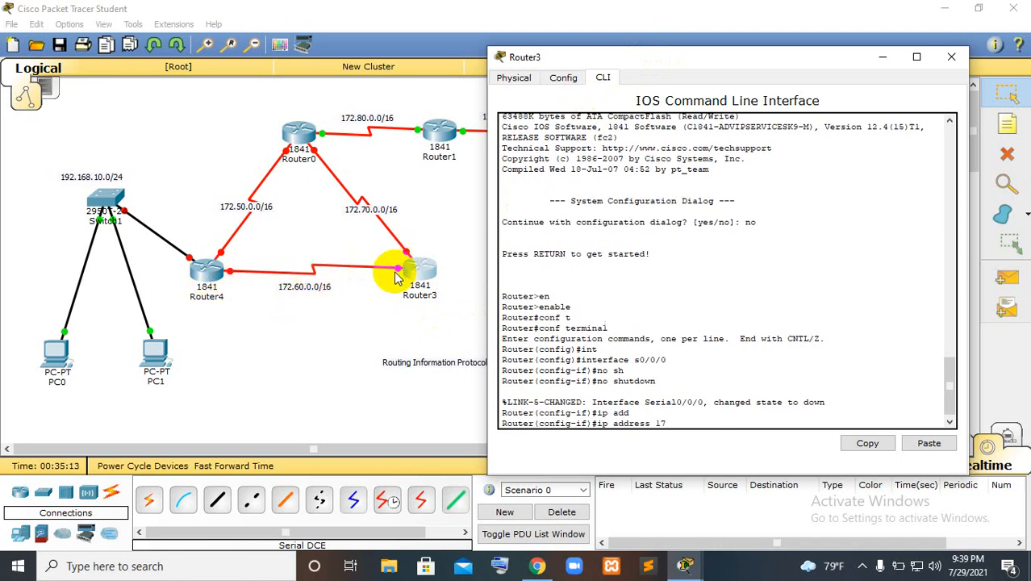
pyautogui.write('.60.0.2 255.255.0.0')
pyautogui.press('Return')
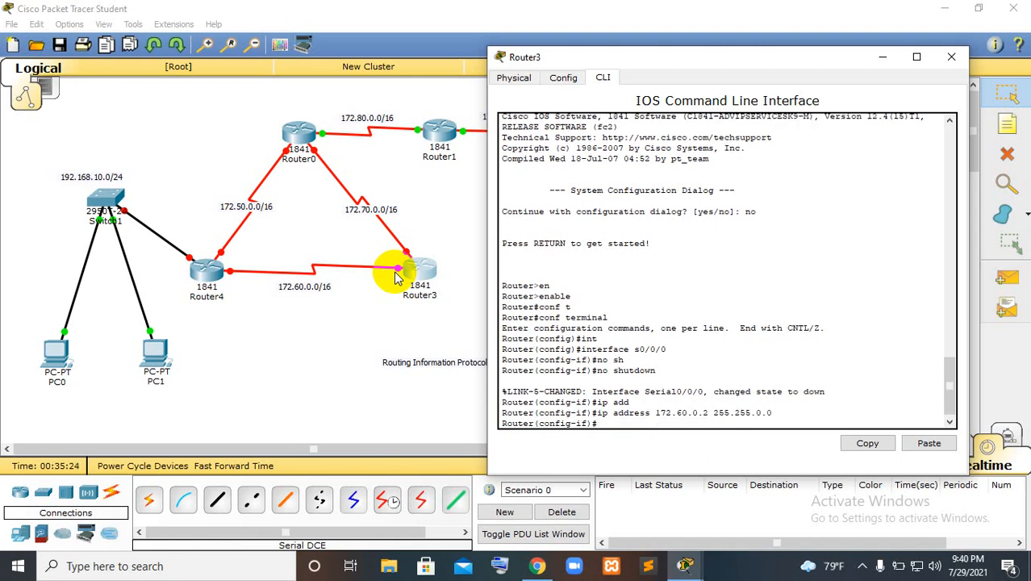
pyautogui.write('exit')
pyautogui.press('Return')
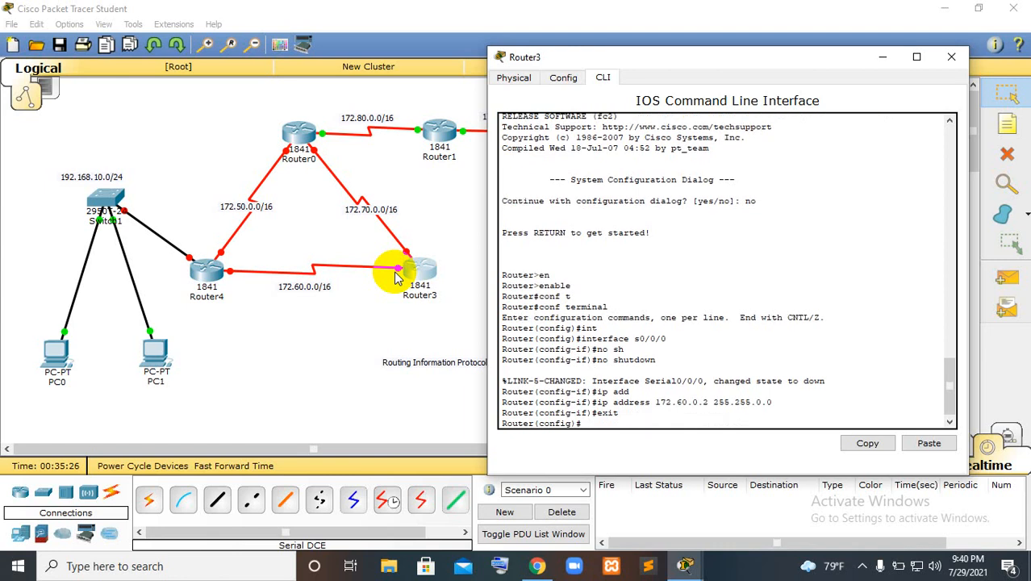
# Enter the configuration of Router3's interface s0/0/1 and enable it with no shutdown
pyautogui.write('int')
pyautogui.press('Tab')
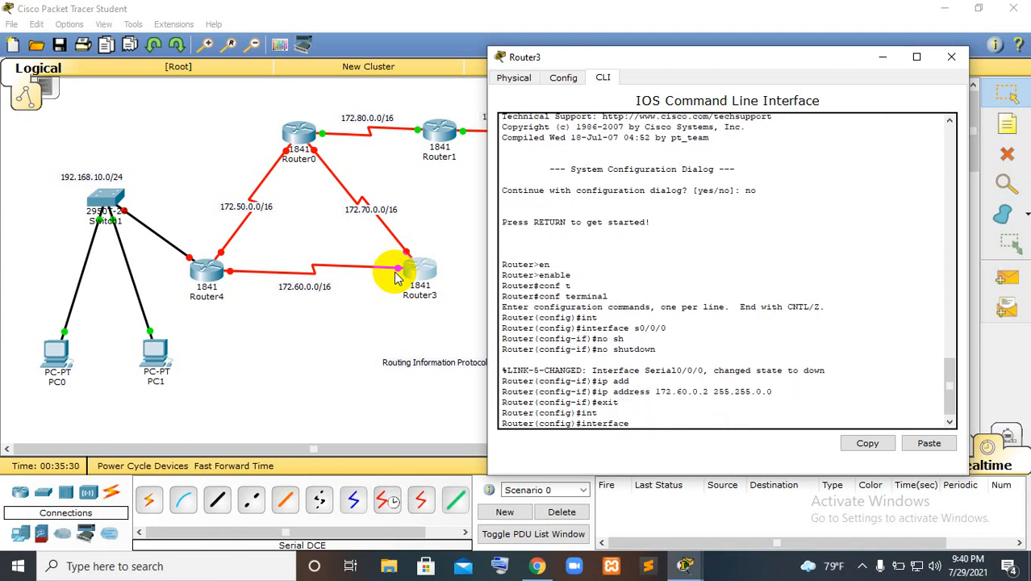
pyautogui.write('s0/0/1')
pyautogui.press('Return')
pyautogui.write('n')
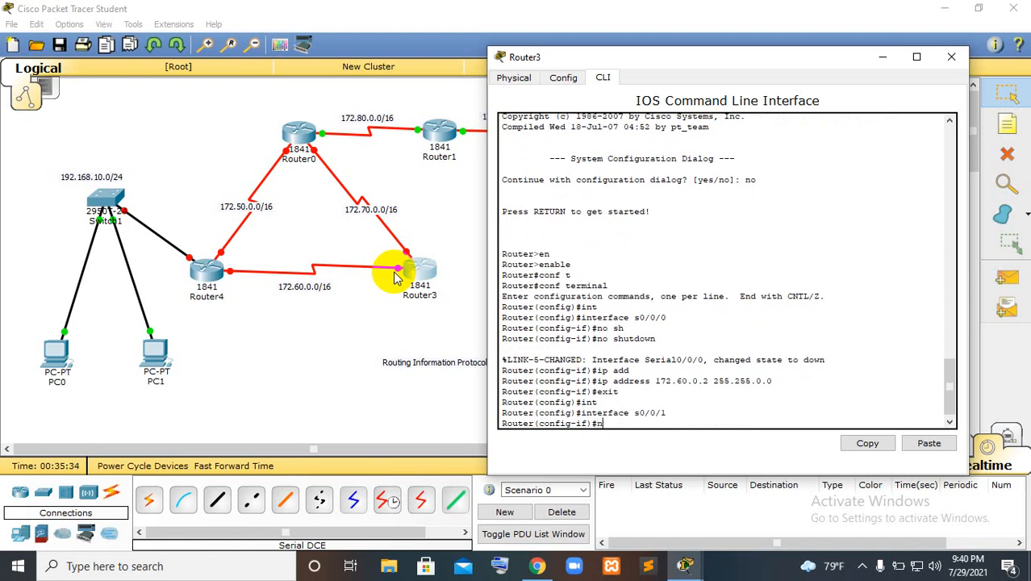
pyautogui.write('o sh')
pyautogui.press('Tab')
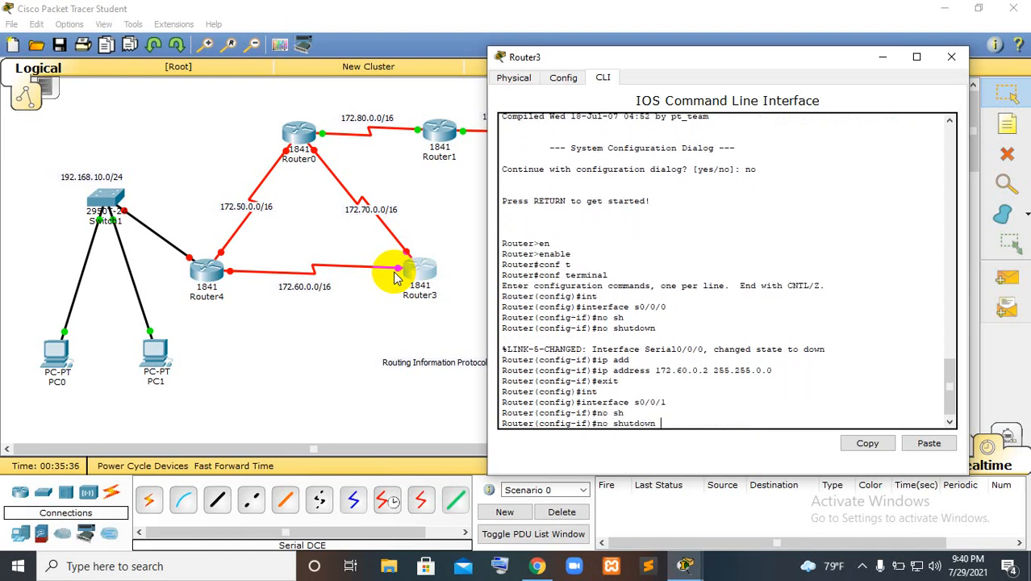
pyautogui.press('Return')
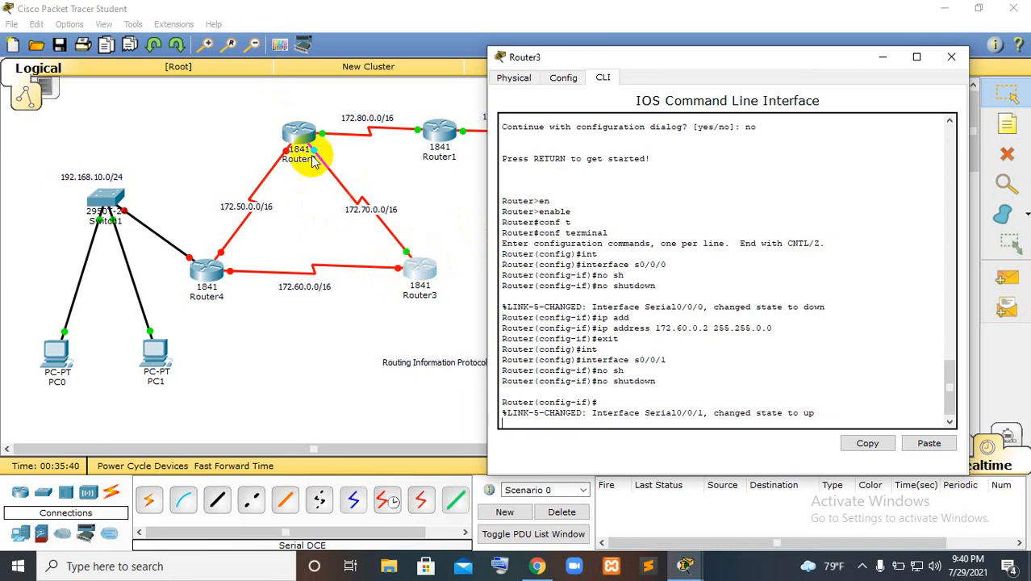
pyautogui.press('Return')
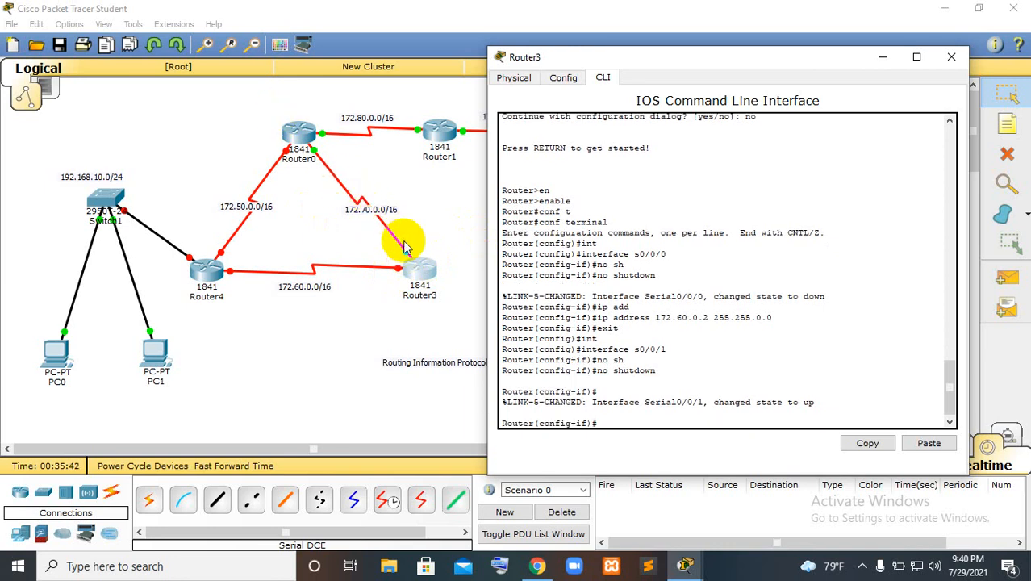
pyautogui.write('ip add')
pyautogui.press('Tab')
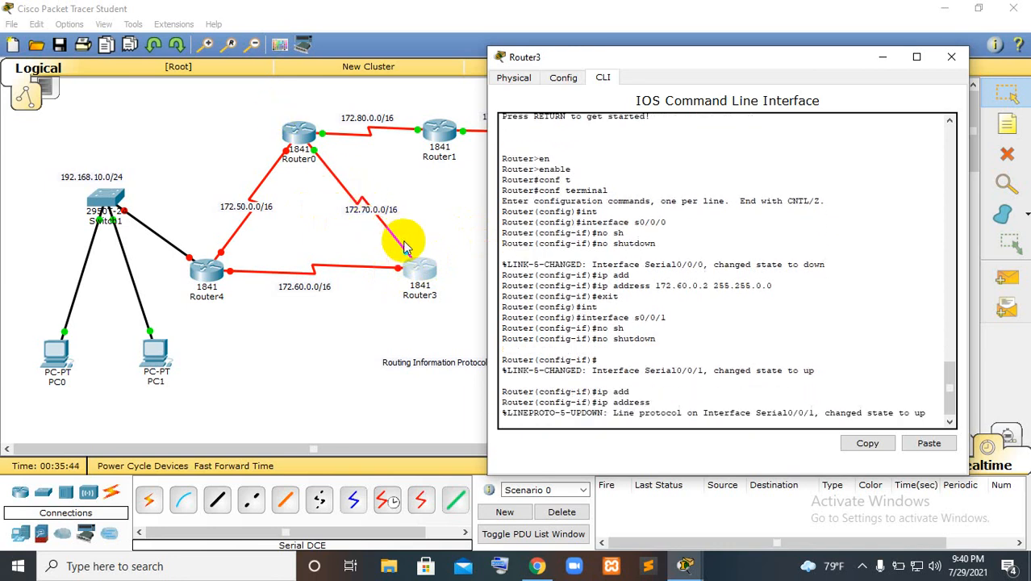
pyautogui.write('172')
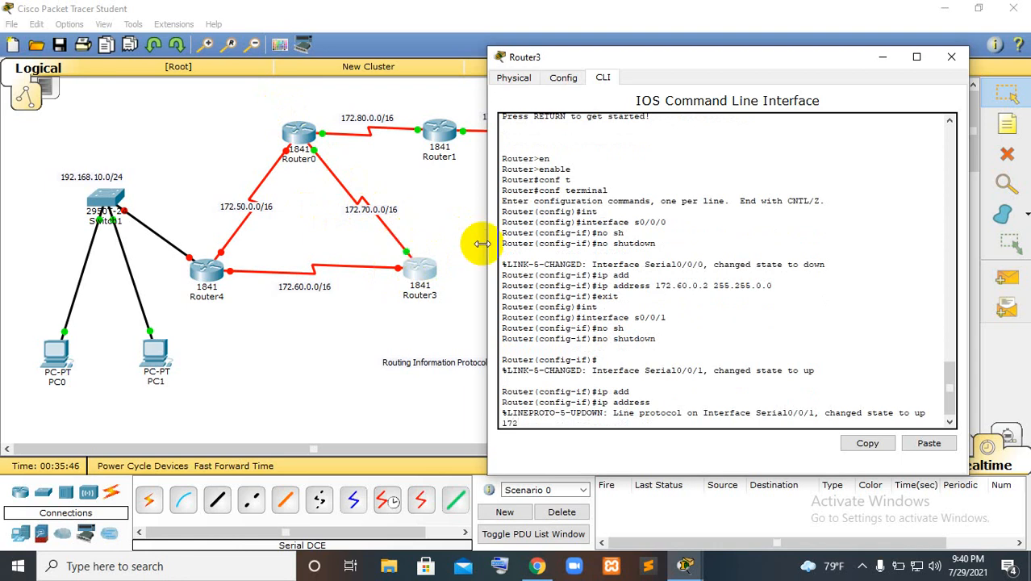
pyautogui.write('.70.0.2')
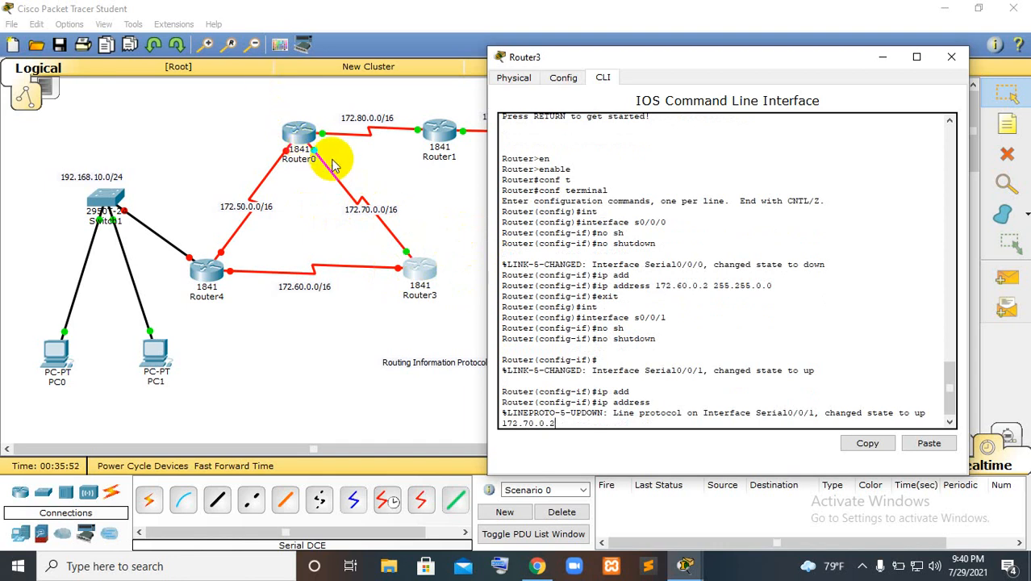
pyautogui.press('BackSpace')
pyautogui.press('BackSpace')
pyautogui.press('BackSpace')
pyautogui.press('BackSpace')
pyautogui.press('BackSpace')
pyautogui.press('BackSpace')
pyautogui.press('BackSpace')
pyautogui.press('BackSpace')
pyautogui.press('BackSpace')
pyautogui.press('BackSpace')
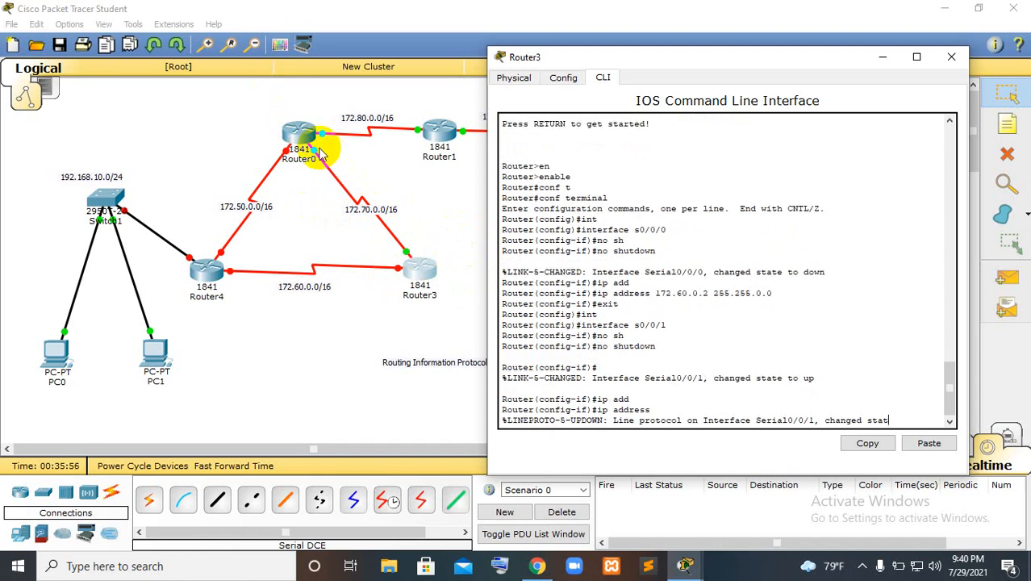
pyautogui.press('Return')
# Assign Router3's interface s0/0/1 the IP address 172.70.0.2 with mask 255.255.0.0
pyautogui.write('ip')
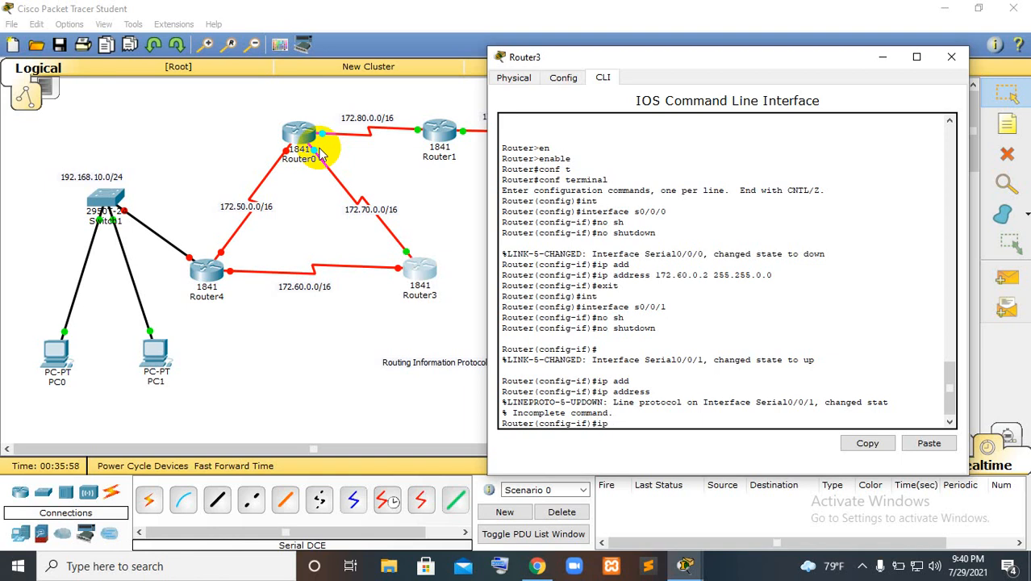
pyautogui.press('Up')
pyautogui.press('Up')
pyautogui.press('Down')
pyautogui.press('Down')
pyautogui.write('add')
pyautogui.press('Tab')
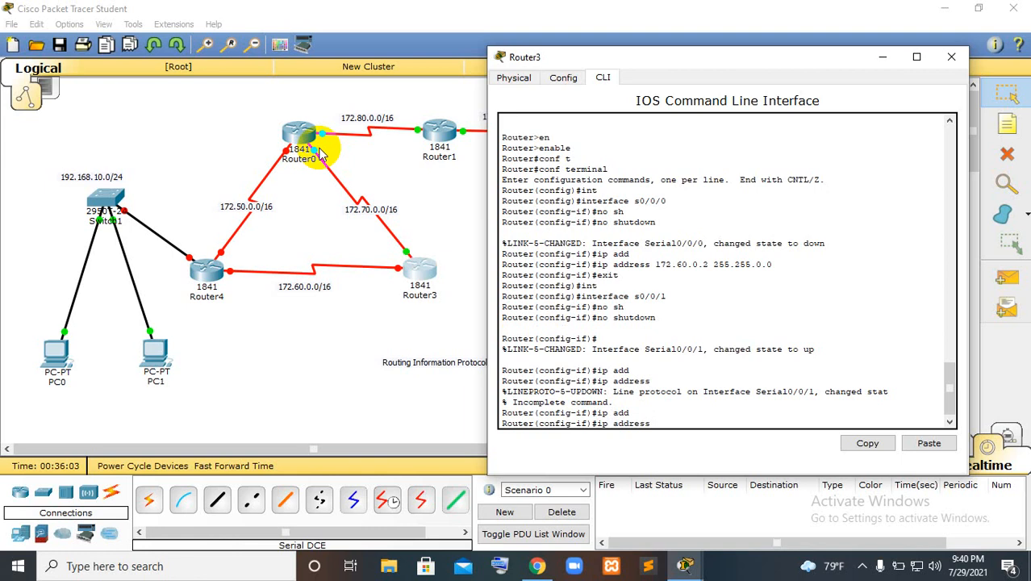
pyautogui.write('172.7')
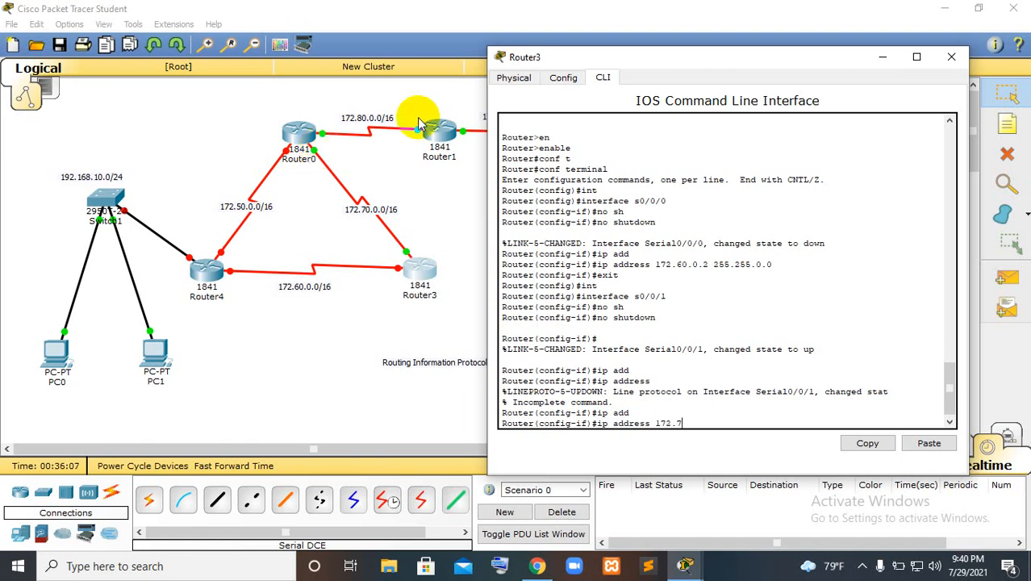
pyautogui.write('0.0.2 255.255.0.0')
pyautogui.press('Return')
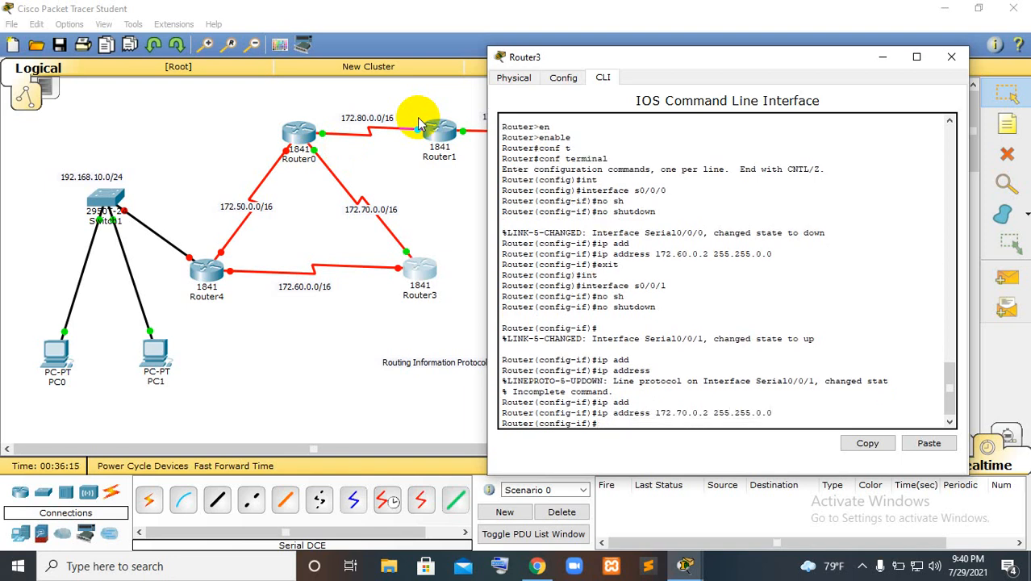
# Exit the configuration of Router3's interface s0/0/1 and close Router3's window
pyautogui.write('exit')
pyautogui.press('Return')
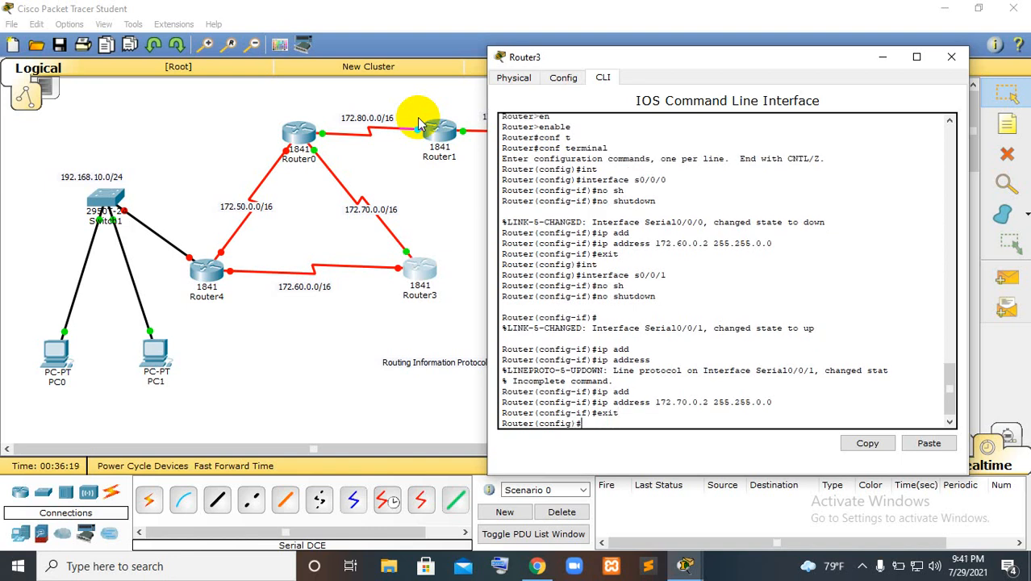
pyautogui.click(946, 55)
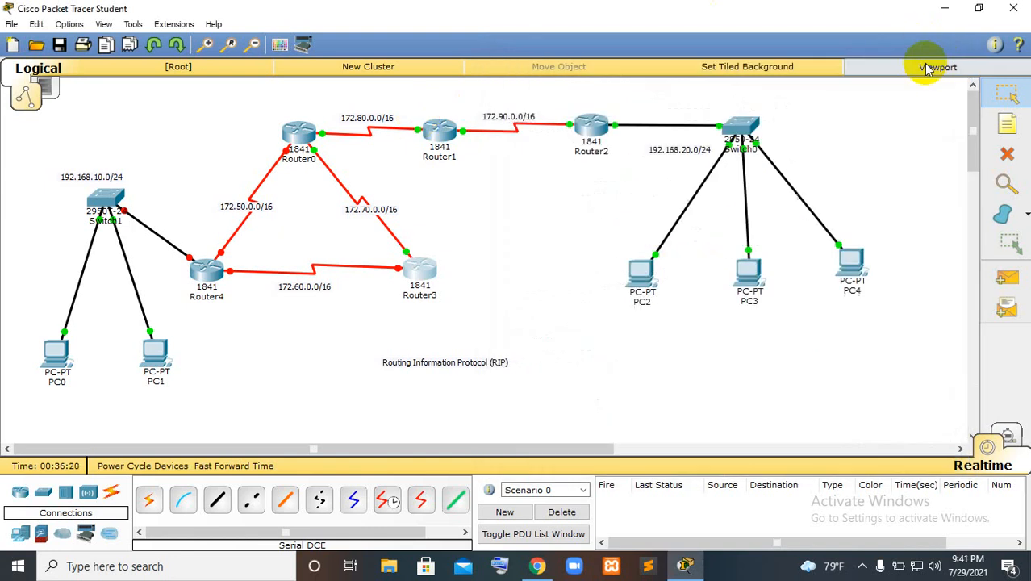
# Open Router4's command line and answer no to the initial configuration dialog
pyautogui.click(207, 275)
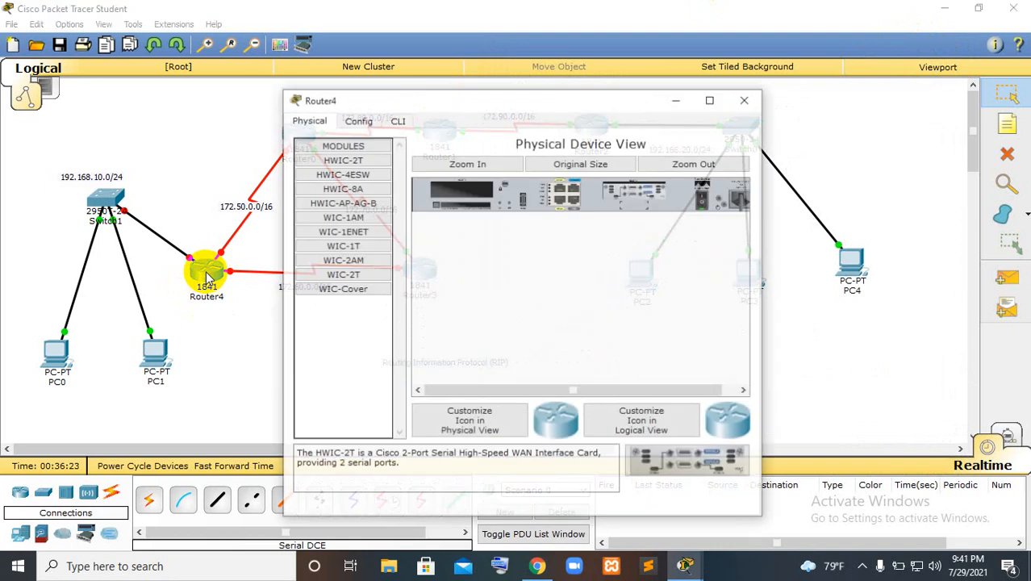
pyautogui.moveTo(487, 94); pyautogui.dragTo(564, 76)
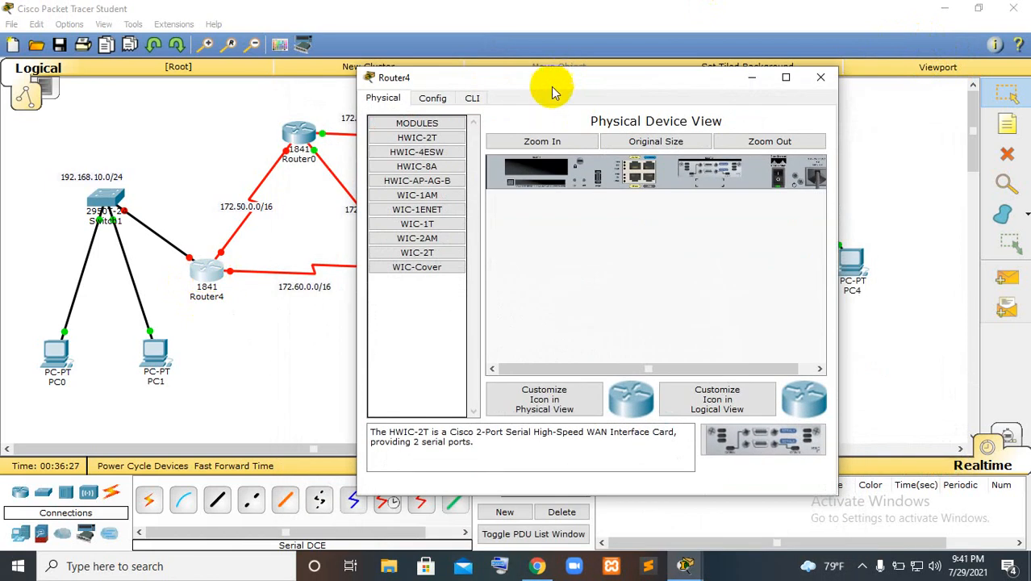
pyautogui.click(472, 98)
pyautogui.write('no')
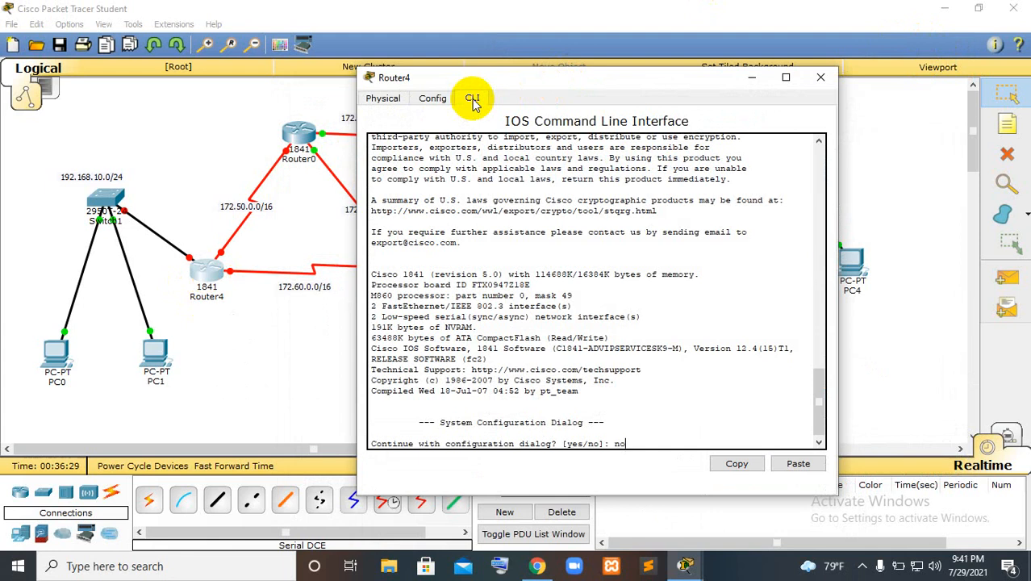
pyautogui.press('Return')
# Enter privileged mode on Router4 with enable, and its global configuration mode with conf terminal
pyautogui.press('Return')
pyautogui.write('en')
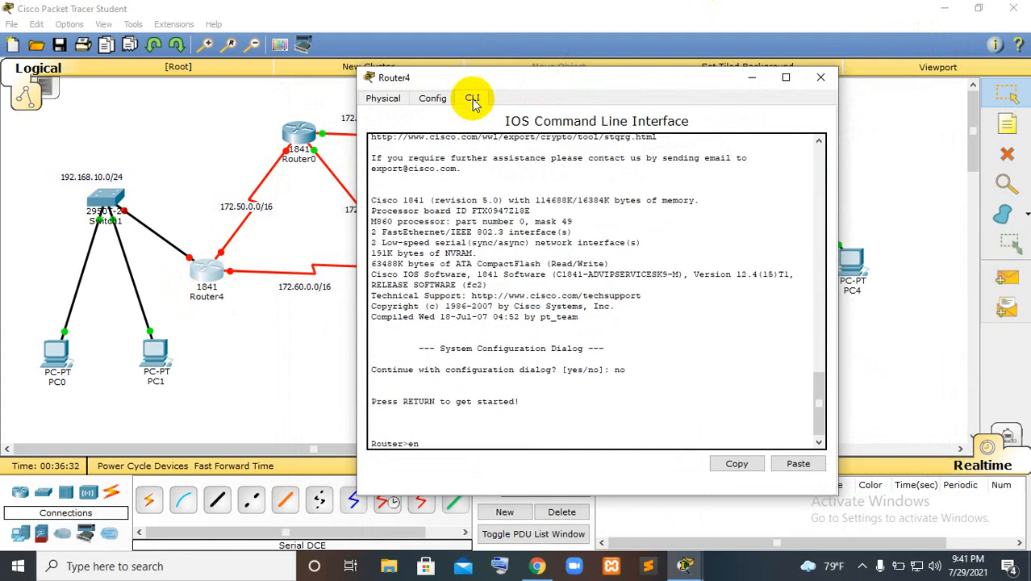
pyautogui.press('Tab')
pyautogui.press('Return')
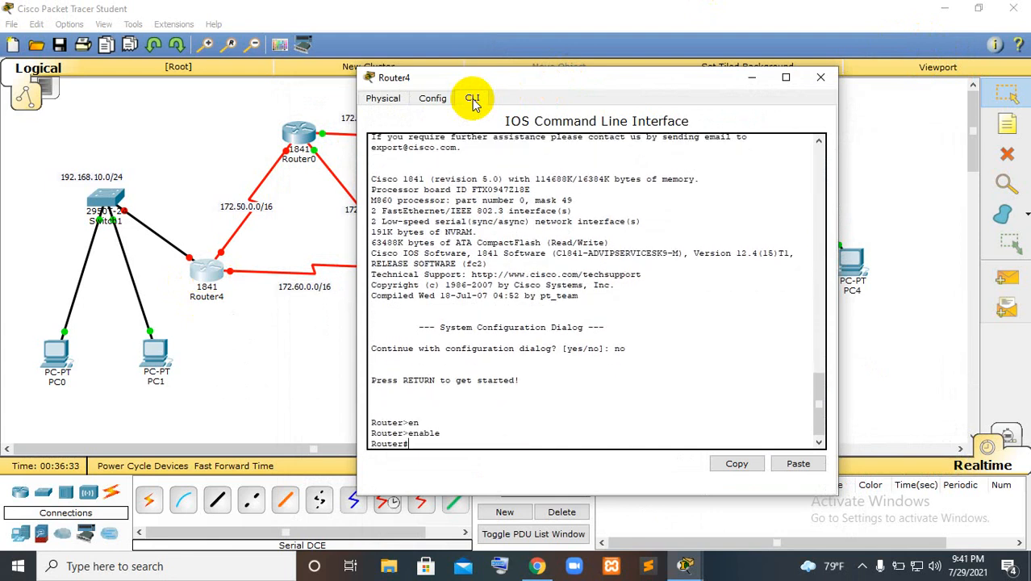
pyautogui.write('conf t')
pyautogui.press('Tab')
pyautogui.press('Return')
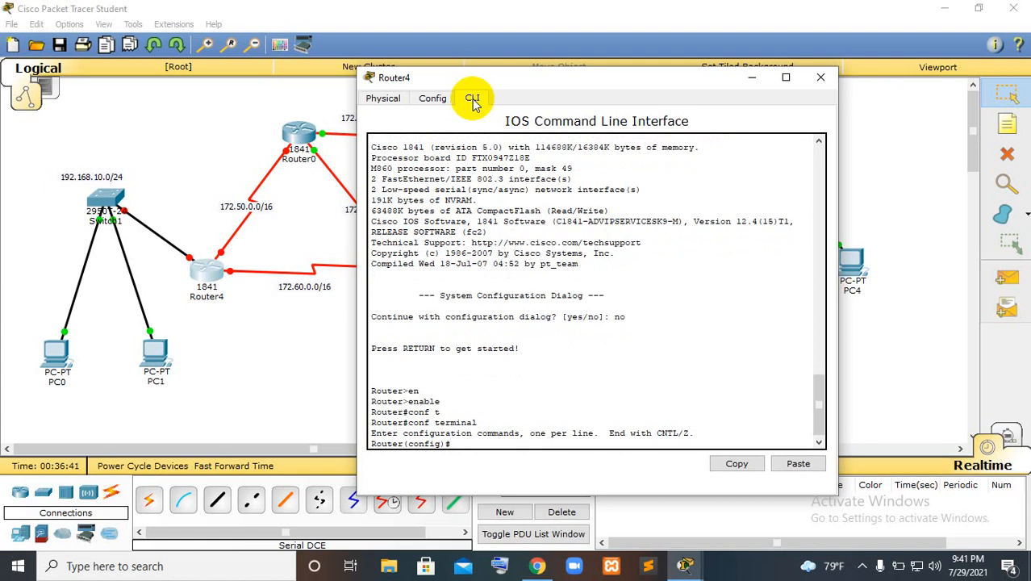
# Enter the configuration of Router4's interface f0/0 and enable it with no shutdown
pyautogui.write('int')
pyautogui.press('Tab')
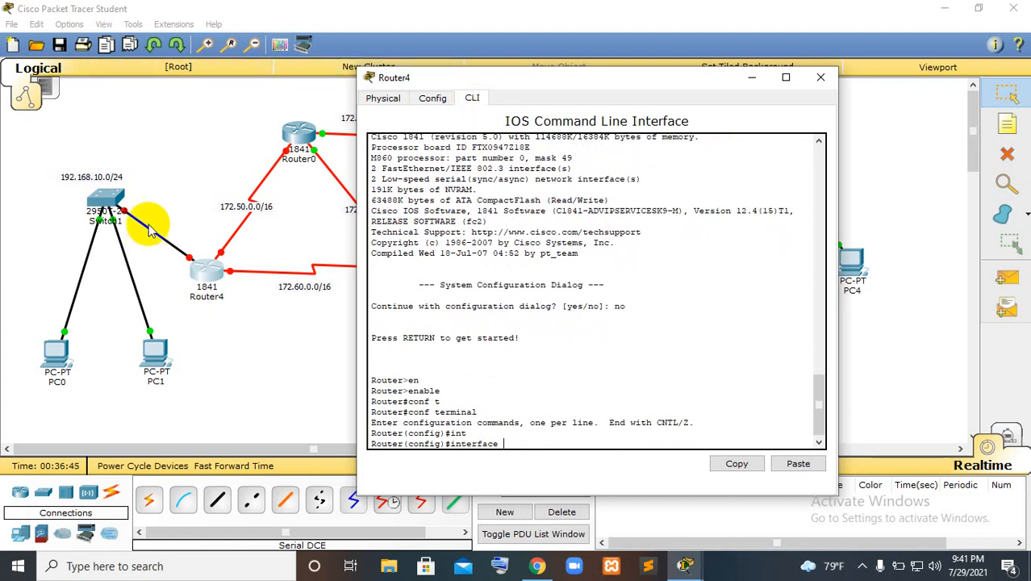
pyautogui.write('f0/0')
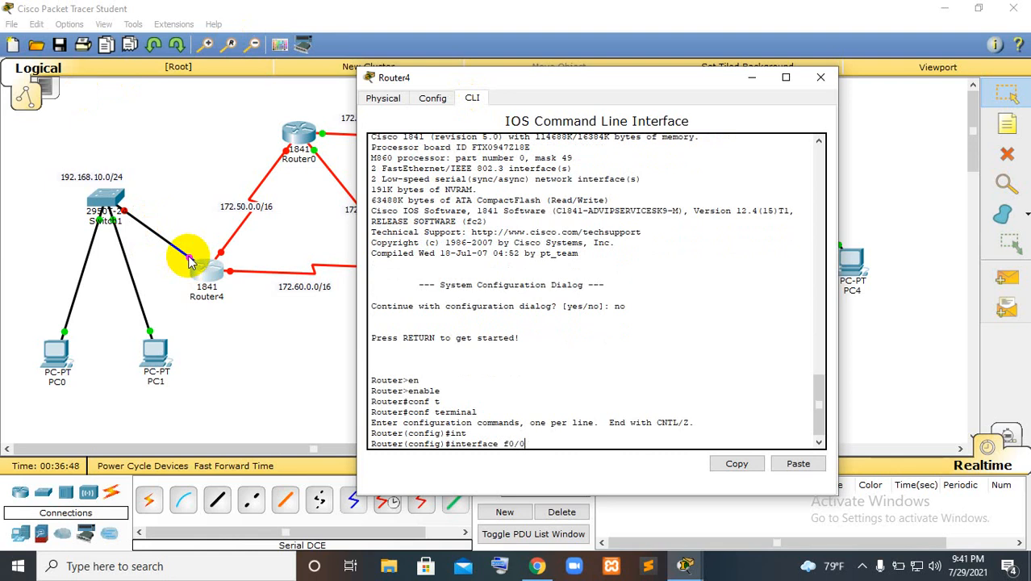
pyautogui.press('Return')
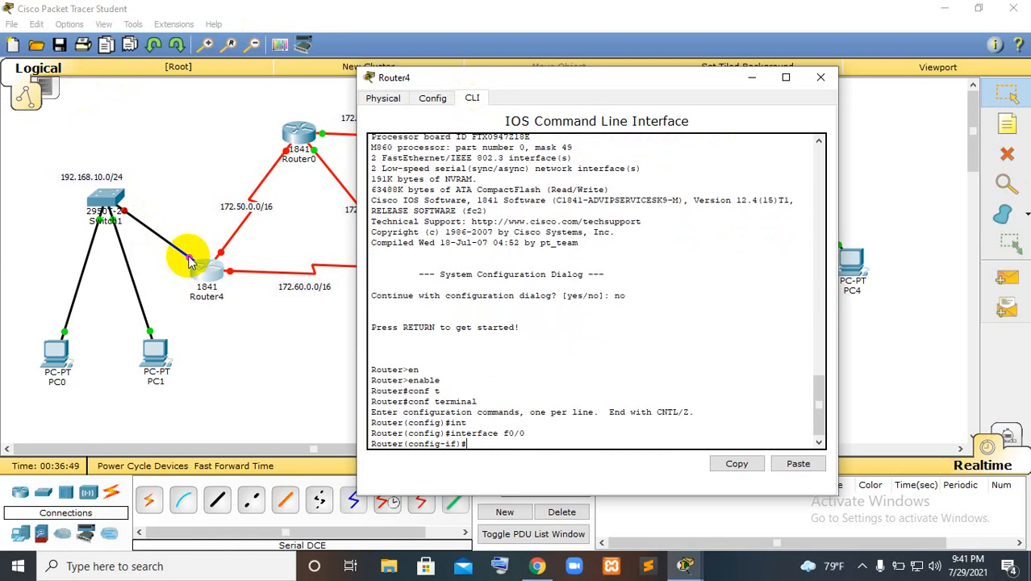
pyautogui.write('no sh')
pyautogui.press('Tab')
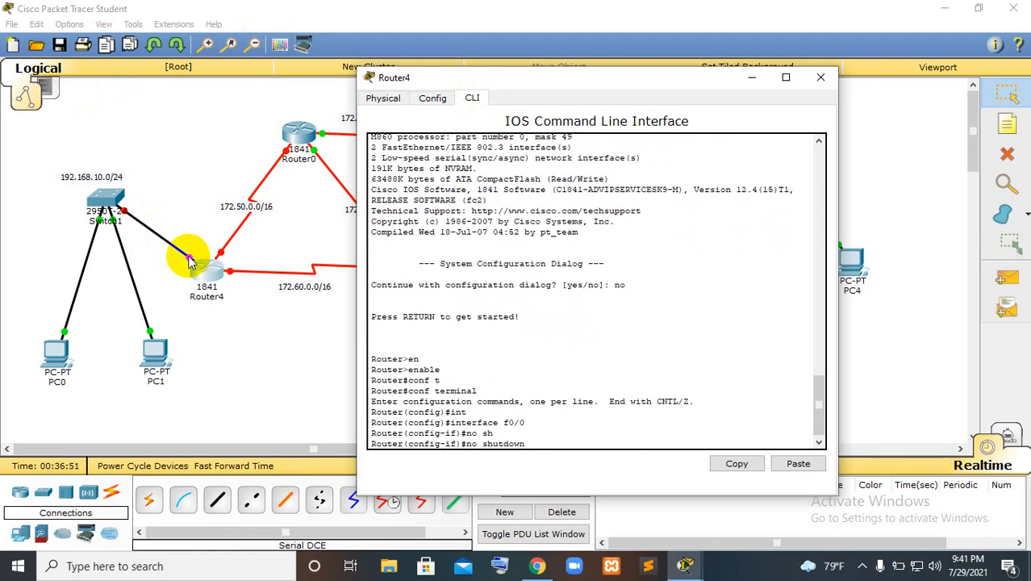
pyautogui.press('Return')
pyautogui.press('Return')
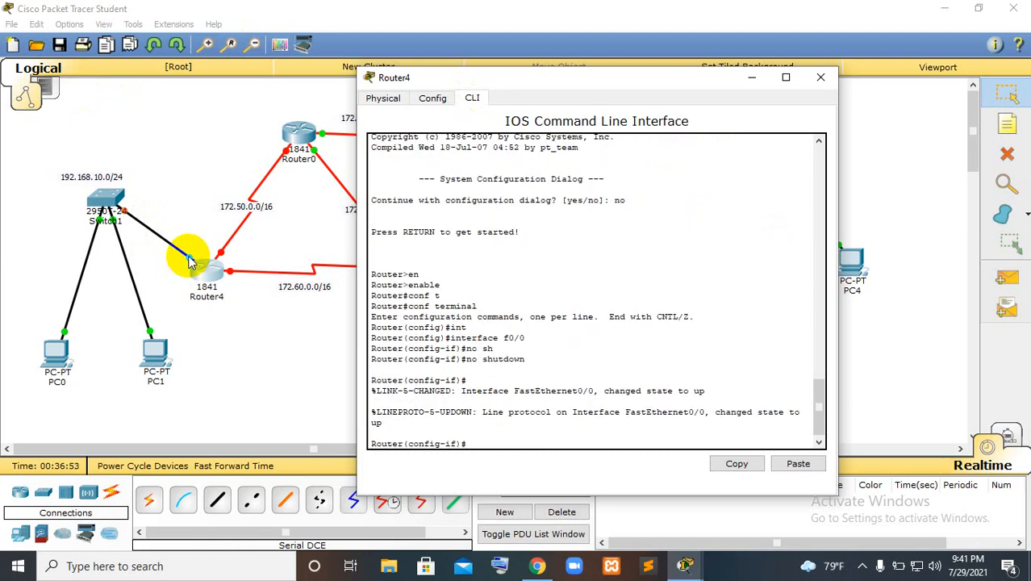
# Assign Router4's interface f0/0 the IP address 192.168.10.1 with mask 255.255.255.0 and exit its configuration
pyautogui.write('ip add')
pyautogui.press('Tab')
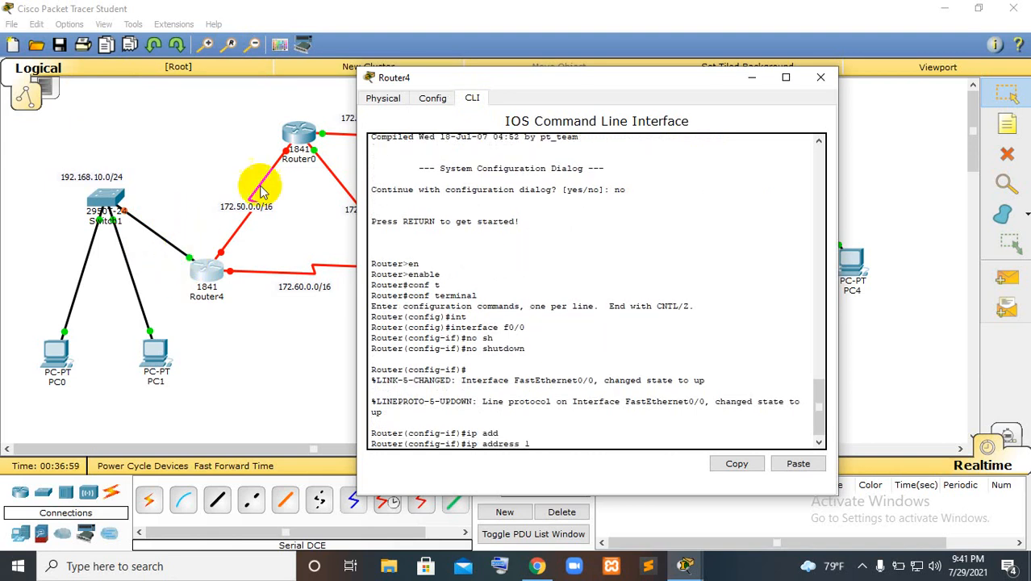
pyautogui.write('192.168')
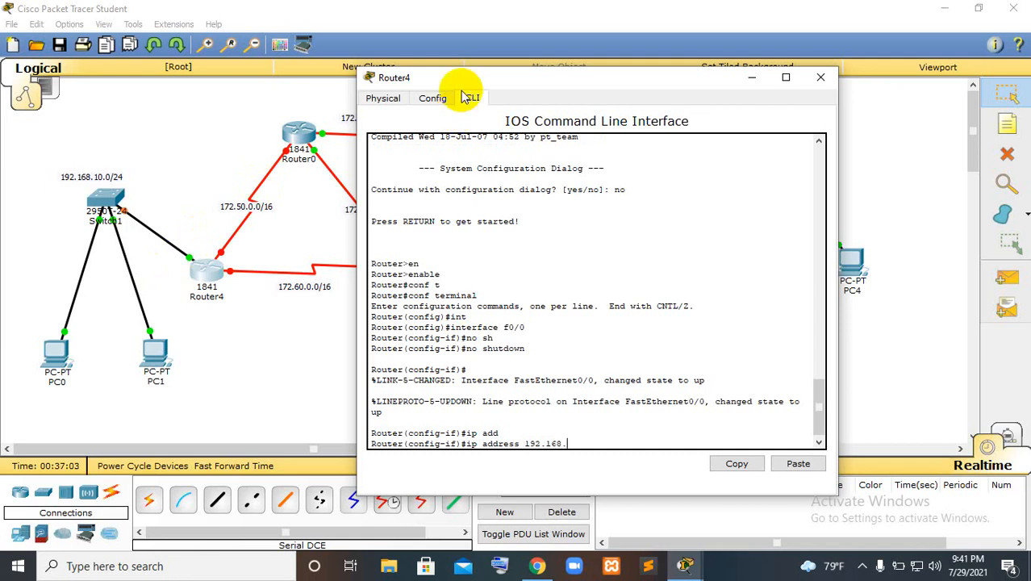
pyautogui.write('.10.')
pyautogui.write('1 255.255.255.0')
pyautogui.press('Return')
pyautogui.write('exit')
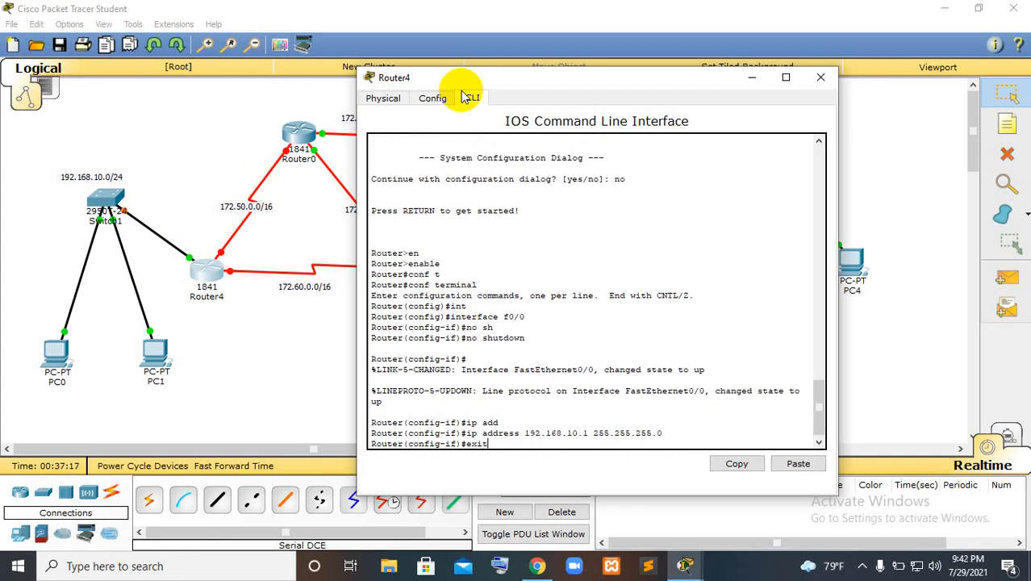
pyautogui.press('Return')
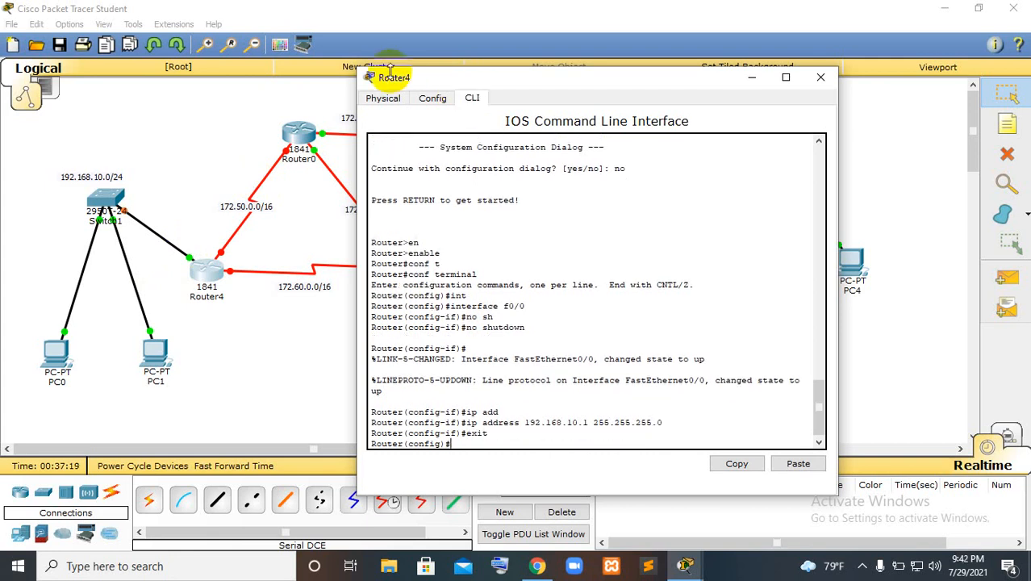
# Enter the configuration of Router4's interface s0/0/0 and enable it with no shutdown
pyautogui.write('int')
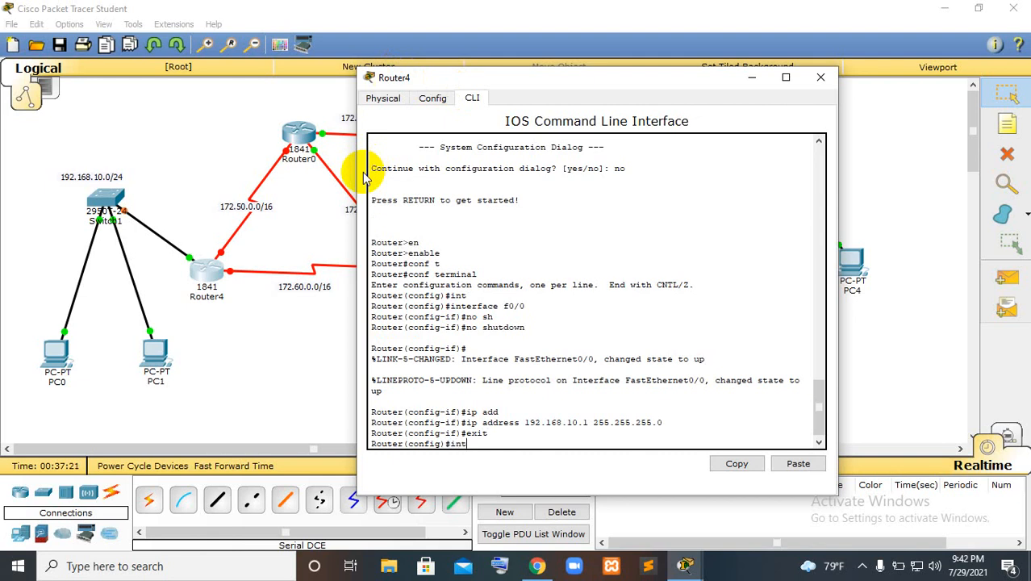
pyautogui.press('Tab')
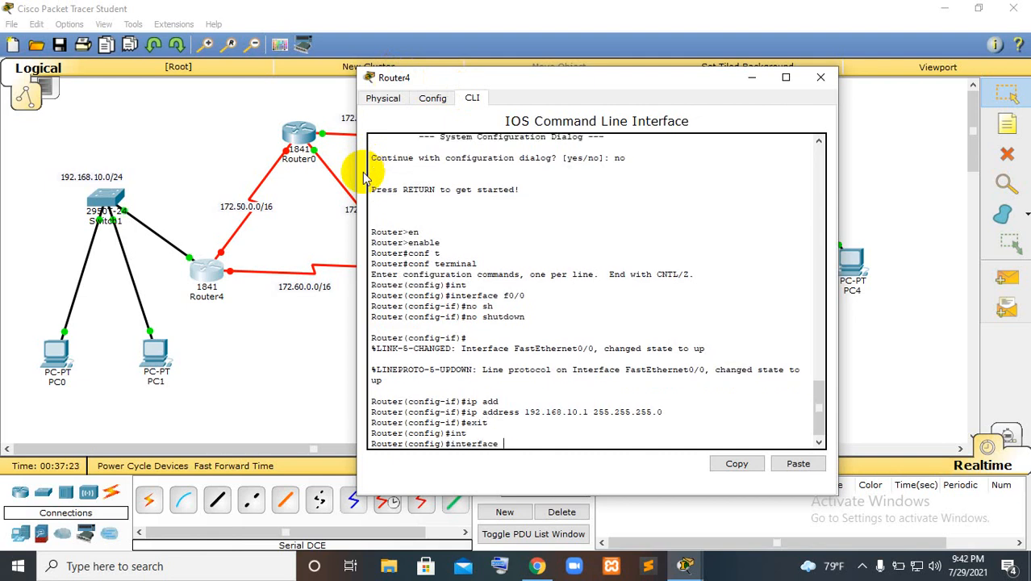
pyautogui.write('s0/0/0')
pyautogui.press('Return')
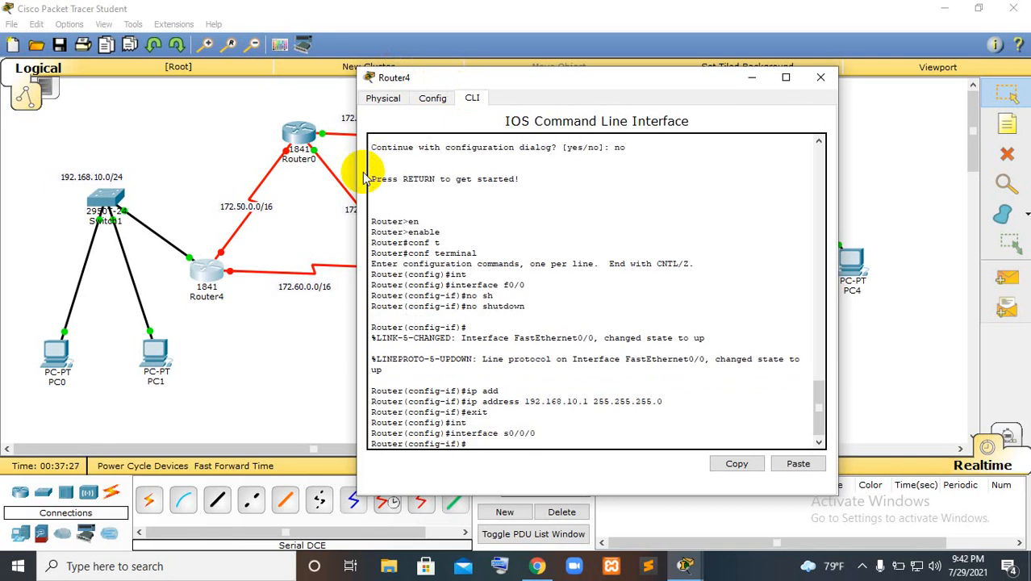
pyautogui.write('no sh')
pyautogui.press('Tab')
pyautogui.press('Return')
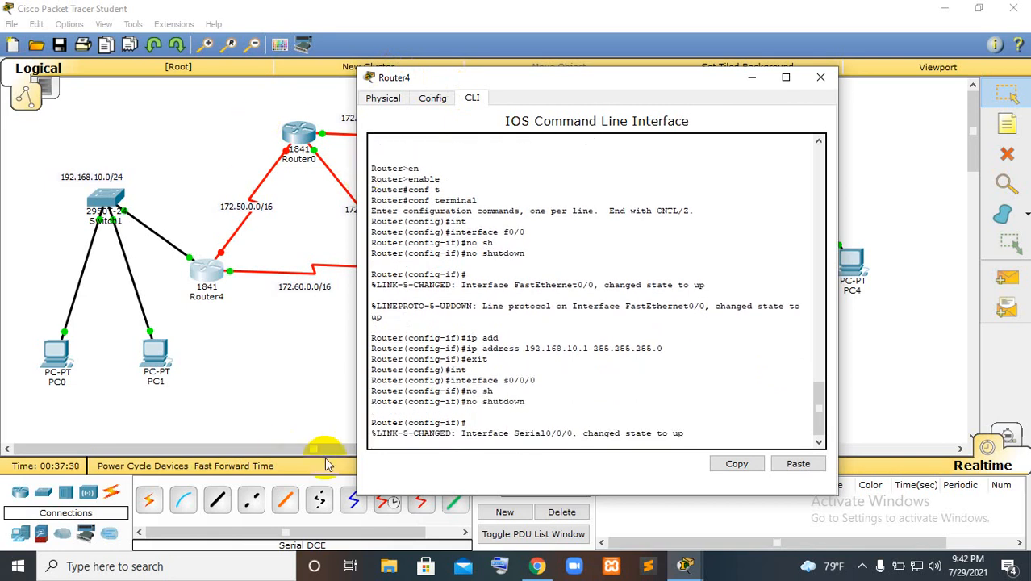
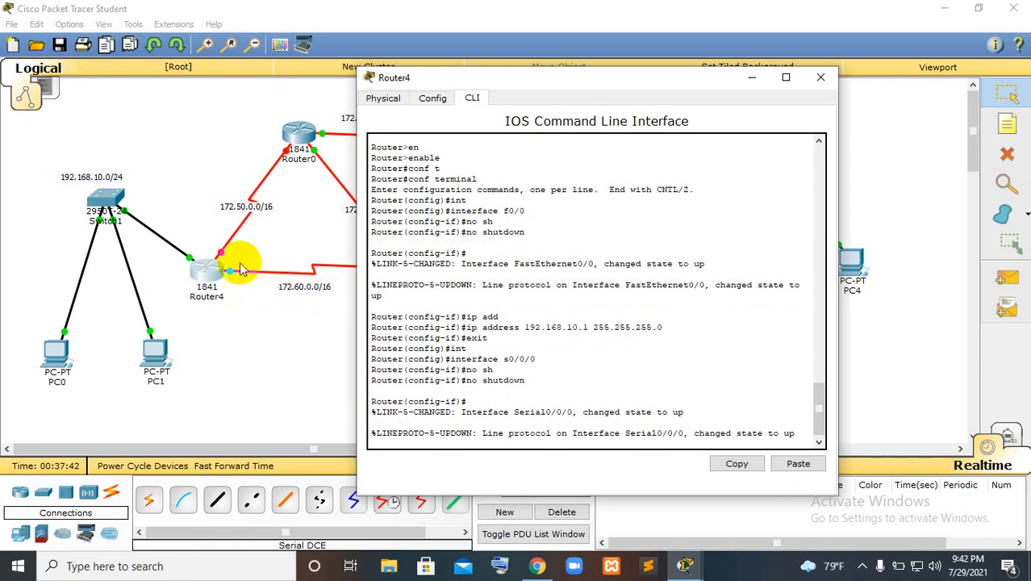
# Assign Router4's interface s0/0/0 the IP address 172.60.0.1 with mask 255.255.0.0 and exit its configuration
pyautogui.press('Return')
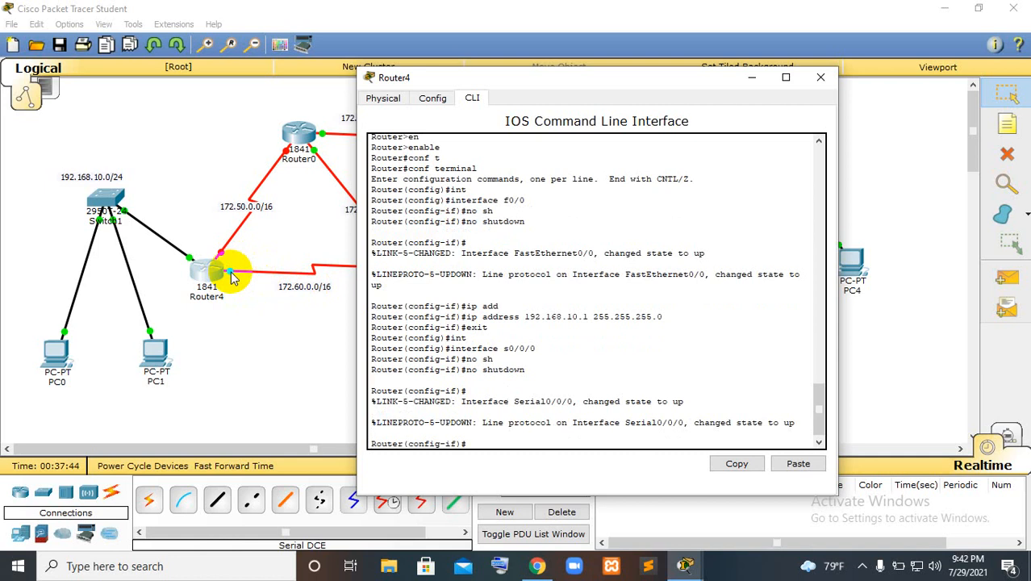
pyautogui.write('ip add')
pyautogui.press('Tab')
pyautogui.write('172')
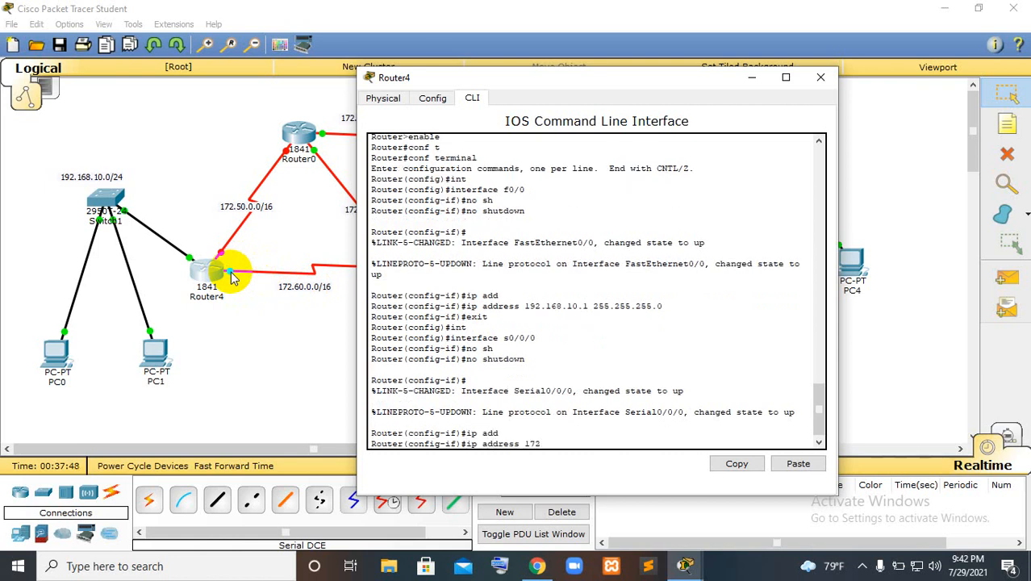
pyautogui.write('.60.0.1')
pyautogui.moveTo(586, 83); pyautogui.dragTo(636, 84)
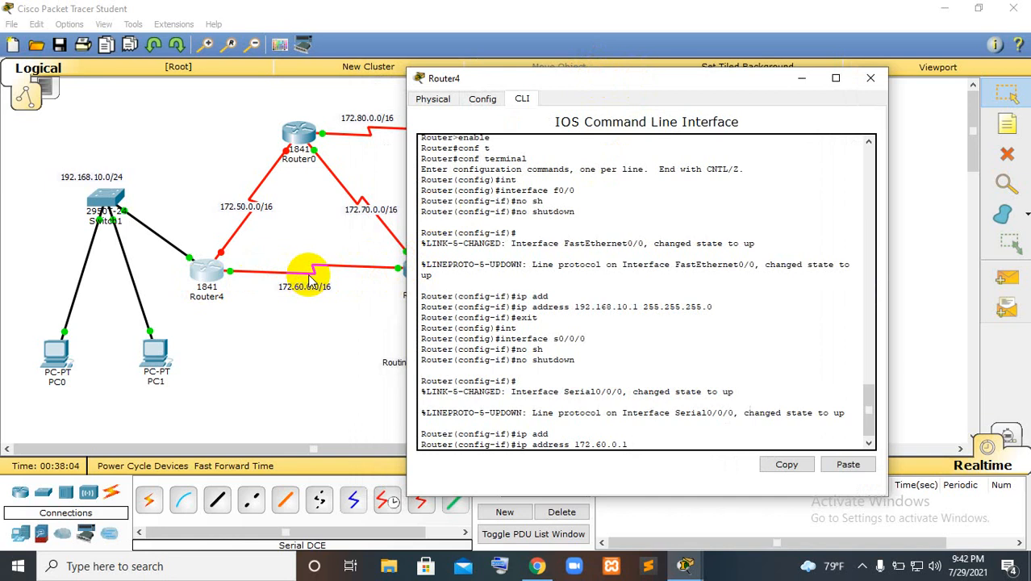
pyautogui.write('255.255.0.0')
pyautogui.press('Return')
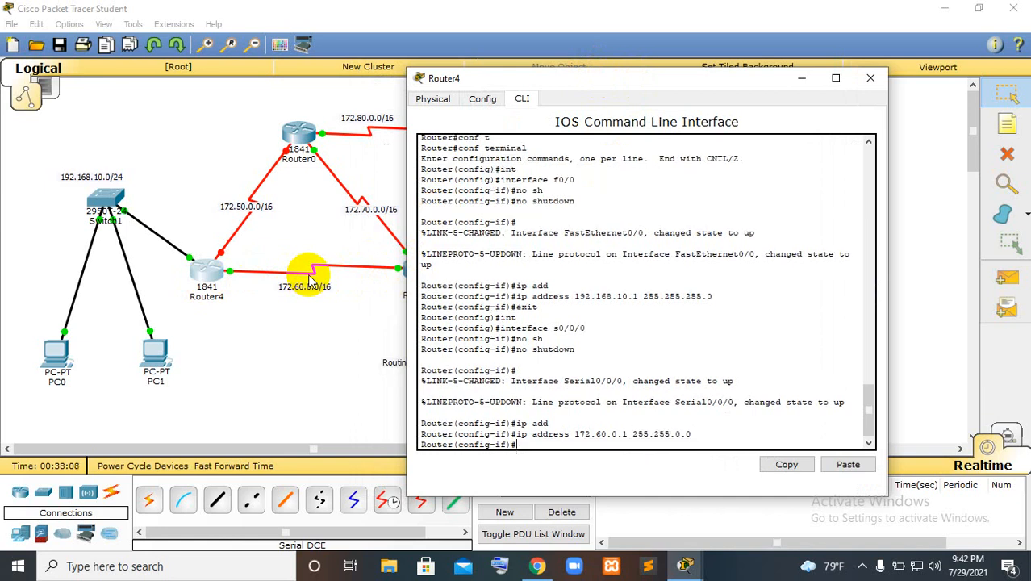
pyautogui.write('exit')
pyautogui.press('Return')
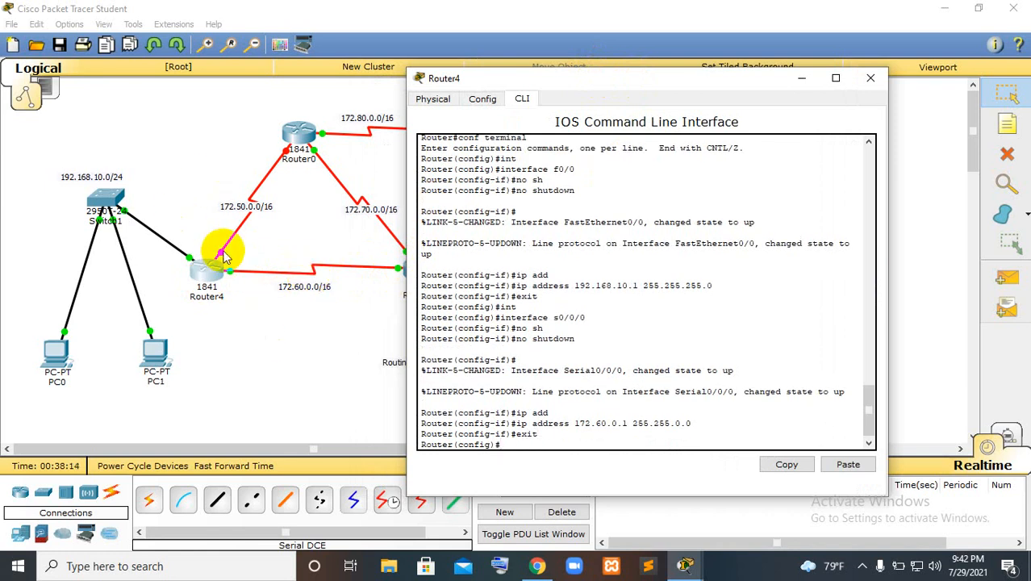
# Enter the configuration of Router4's interface s0/0/1 and enable it with no shutdown
pyautogui.write('int')
pyautogui.press('Tab')
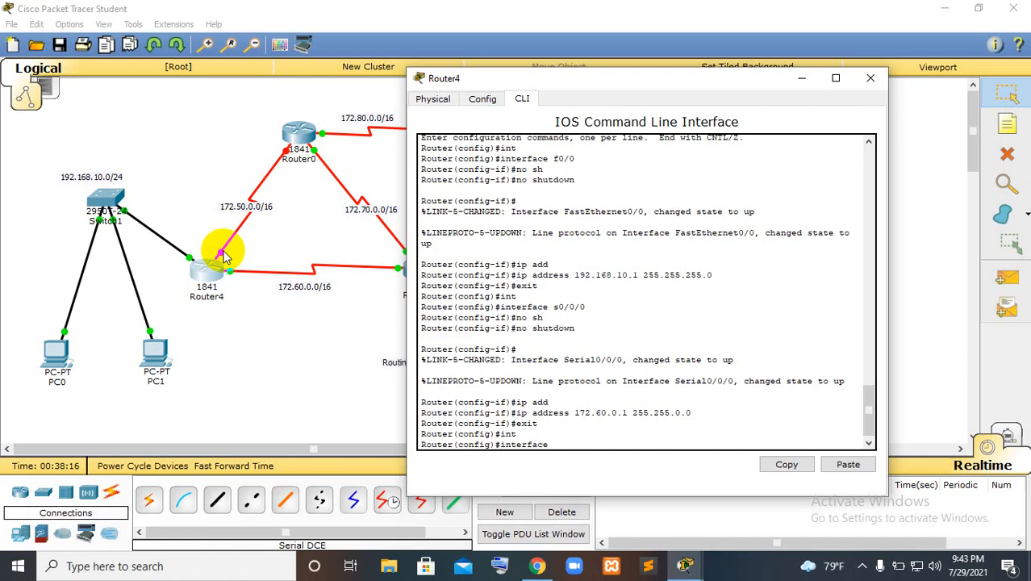
pyautogui.write('s0/0/1')
pyautogui.press('Return')
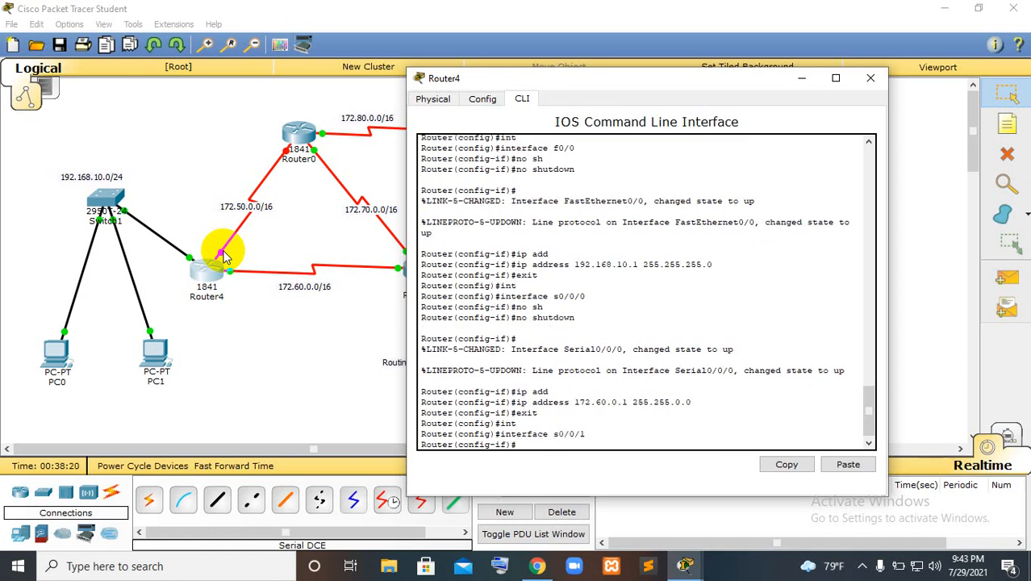
pyautogui.write('no sh')
pyautogui.press('Tab')
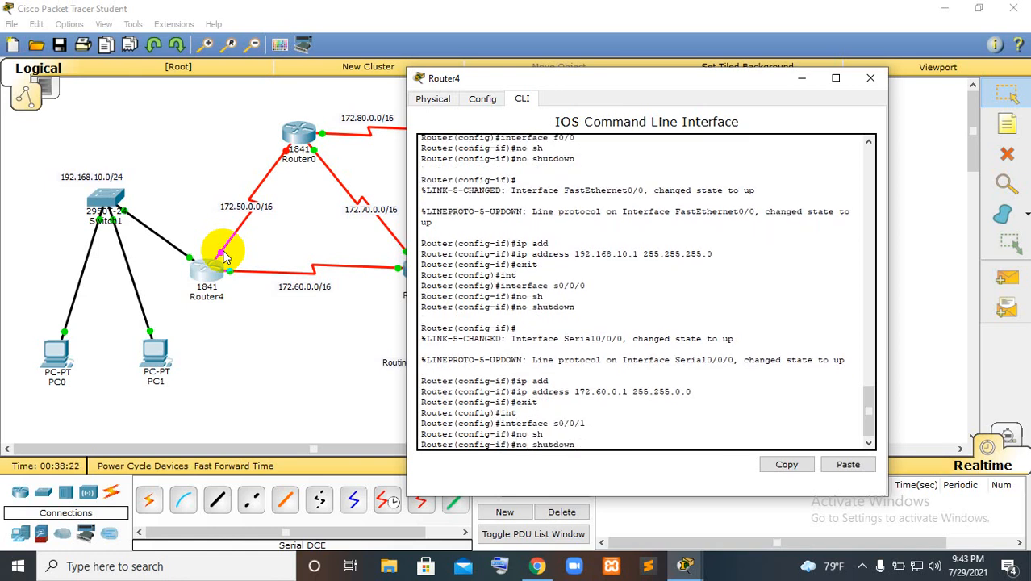
pyautogui.press('Return')
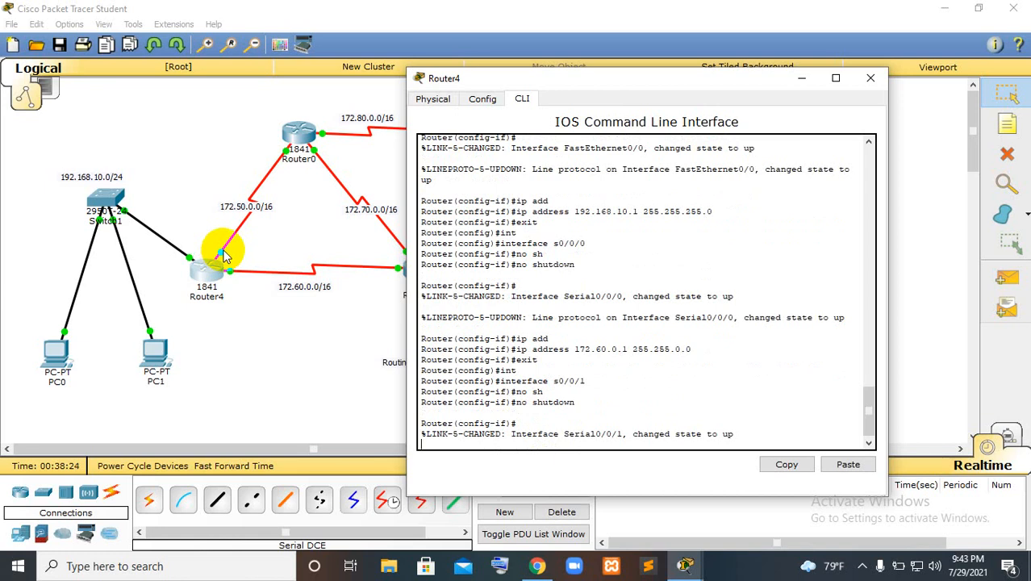
pyautogui.press('Return')
pyautogui.write('ip add')
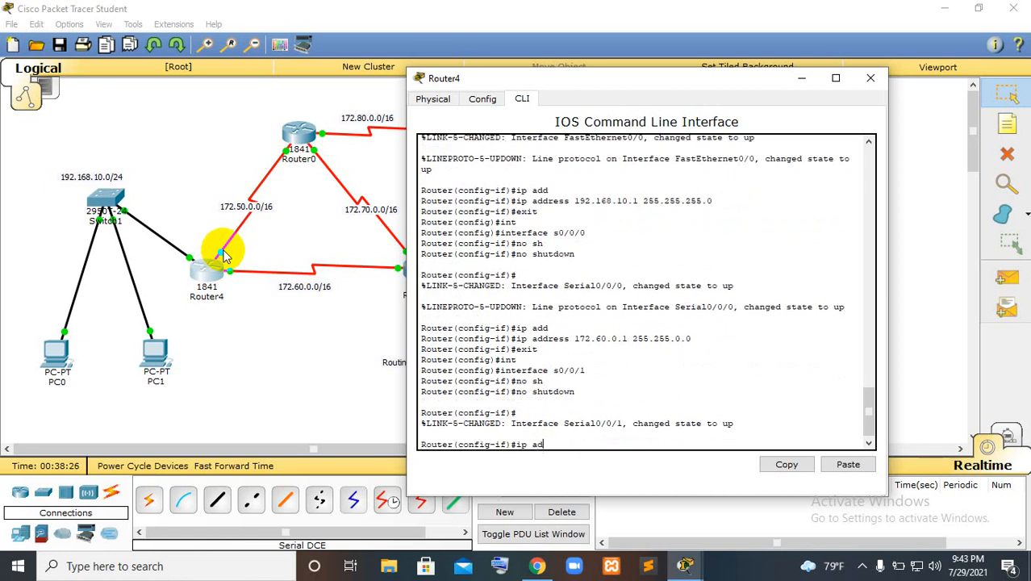
pyautogui.press('Tab')
pyautogui.write('17')
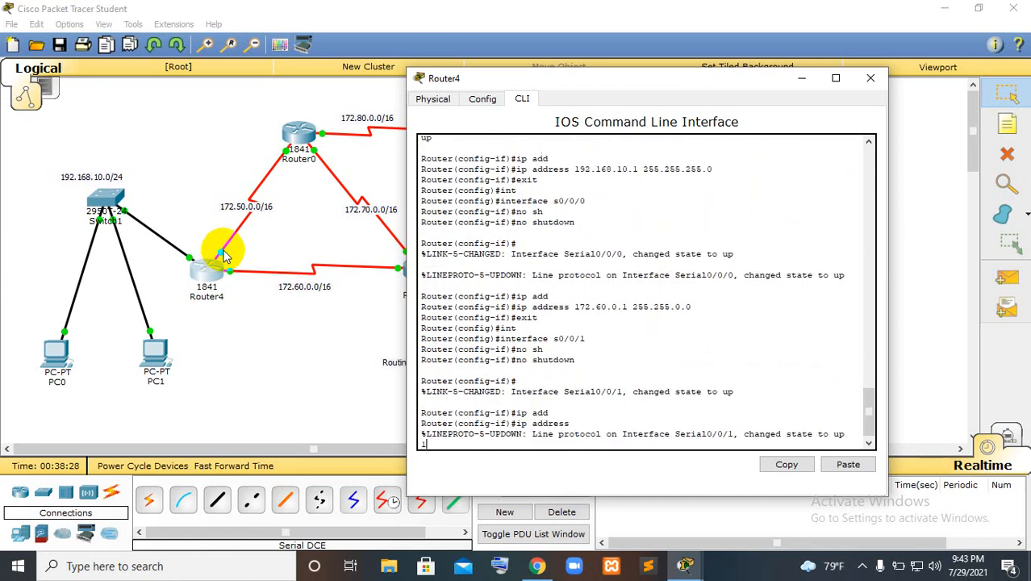
pyautogui.press('BackSpace')
pyautogui.press('BackSpace')
pyautogui.press('BackSpace')
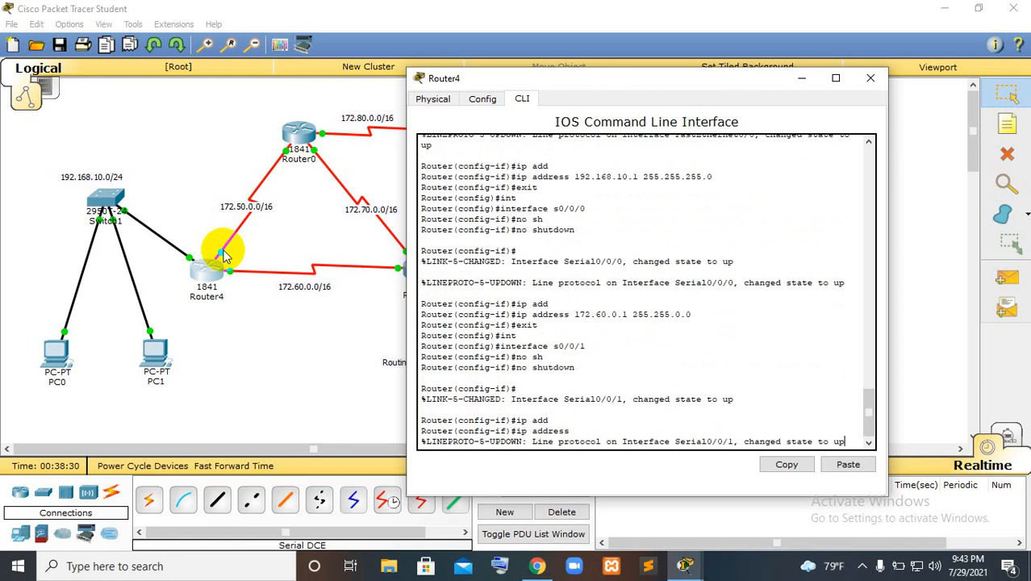
pyautogui.press('Return')
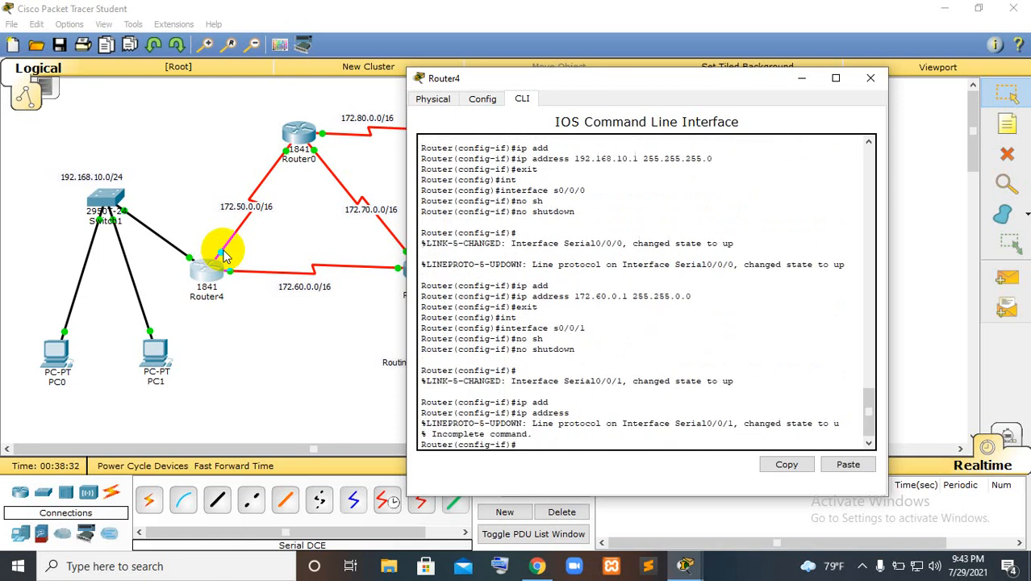
# Assign Router4's interface s0/0/1 the IP address 172.50.0.1 with mask 255.255.0.0, exit its configuration and close the router's window
pyautogui.press('Up')
pyautogui.write('s 172.')
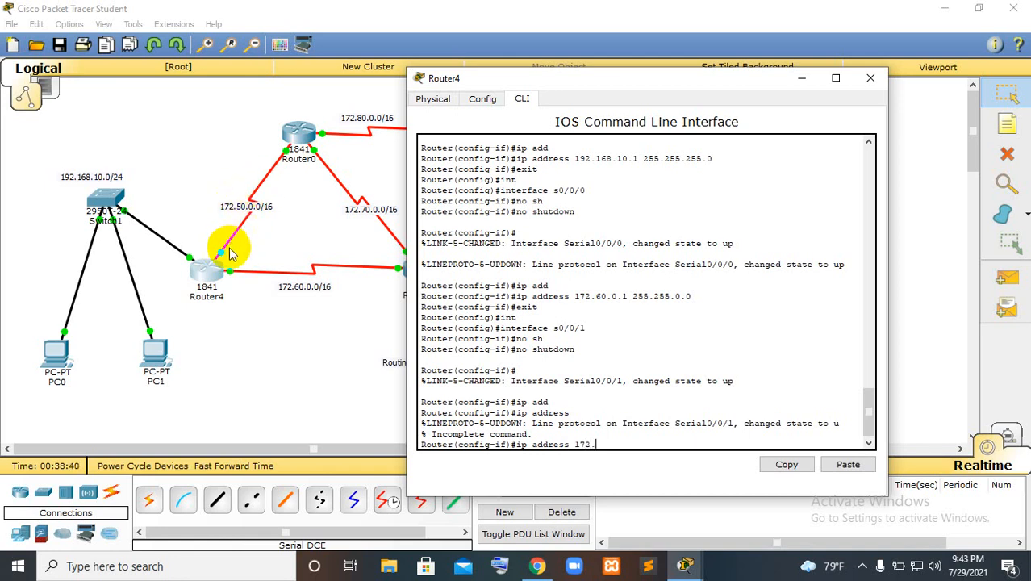
pyautogui.write('50.0.1')
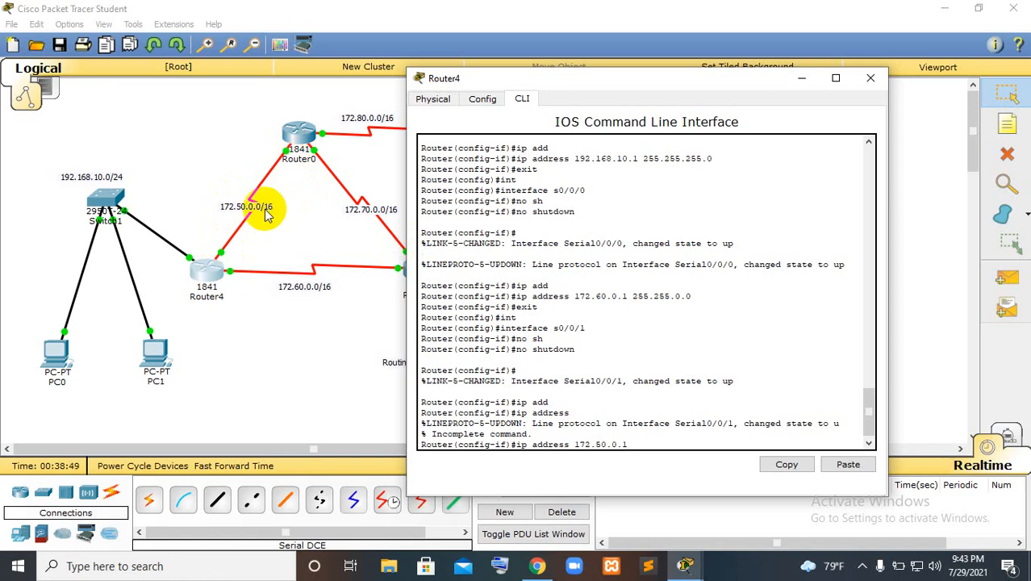
pyautogui.write(' 255.255.0.0')
pyautogui.press('Return')
pyautogui.write('ex')
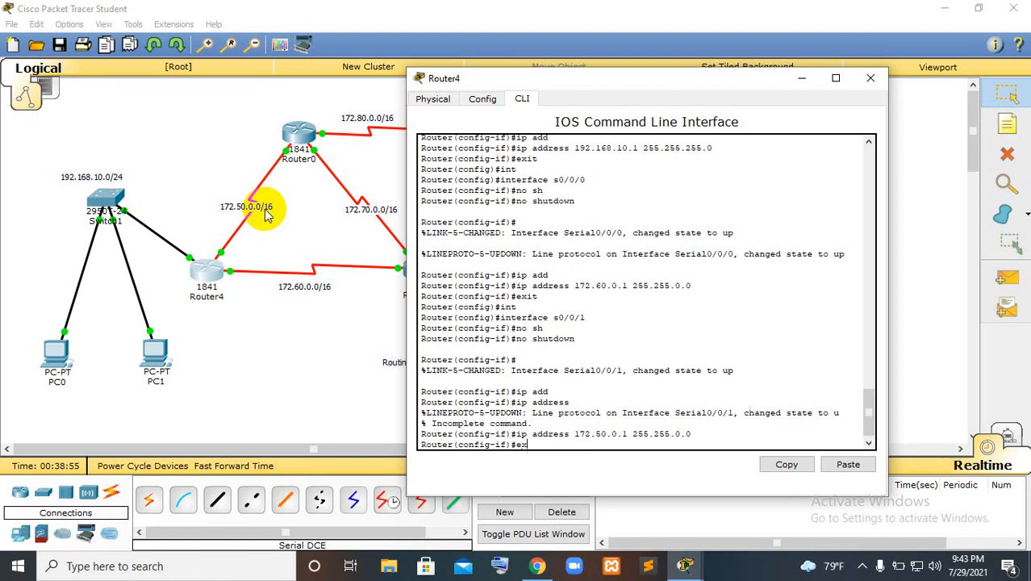
pyautogui.write('it')
pyautogui.press('Return')
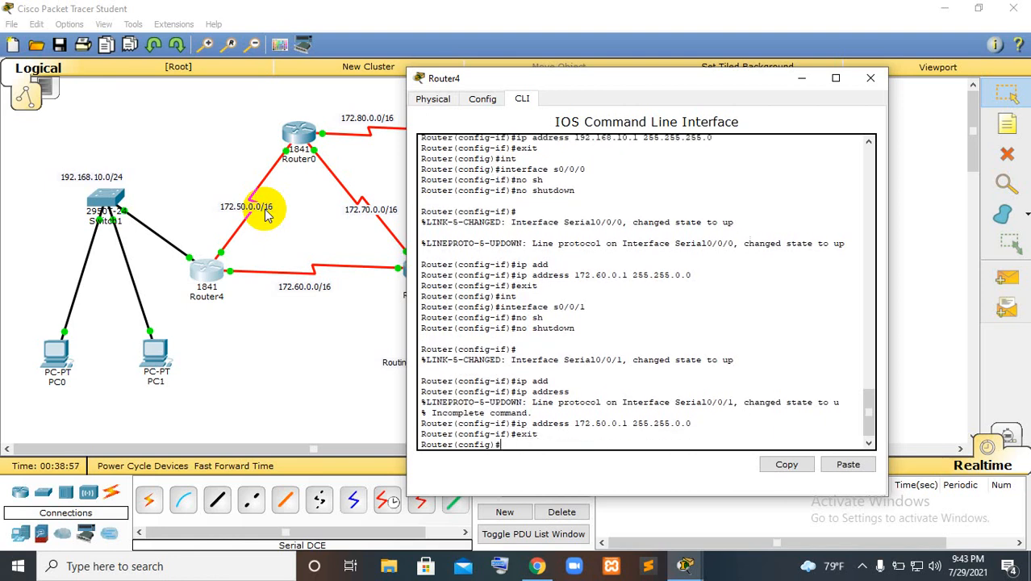
pyautogui.click(866, 84)
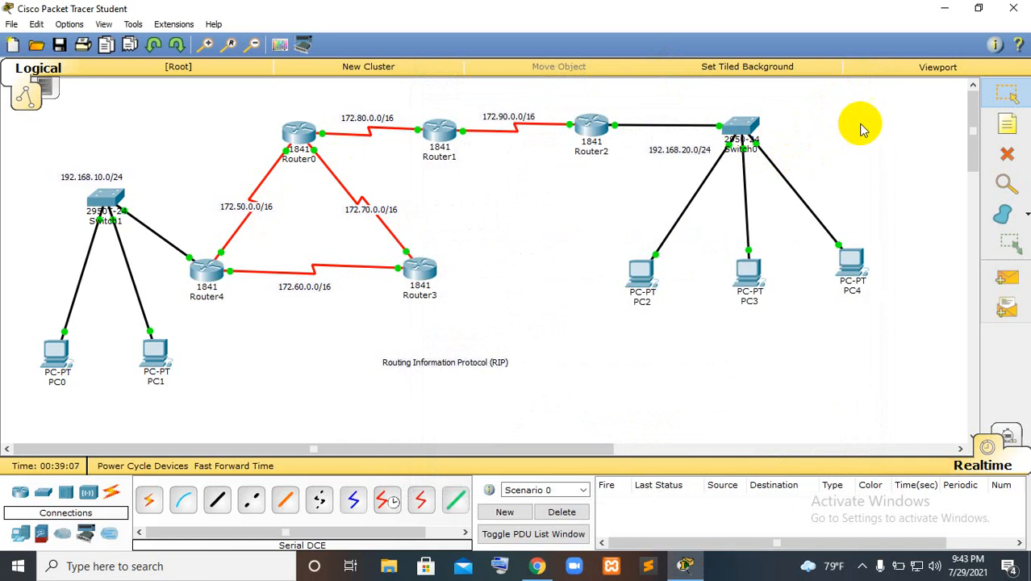
# Test the connection from PC4 to Router2 with a simple PDU
pyautogui.click(1007, 278)
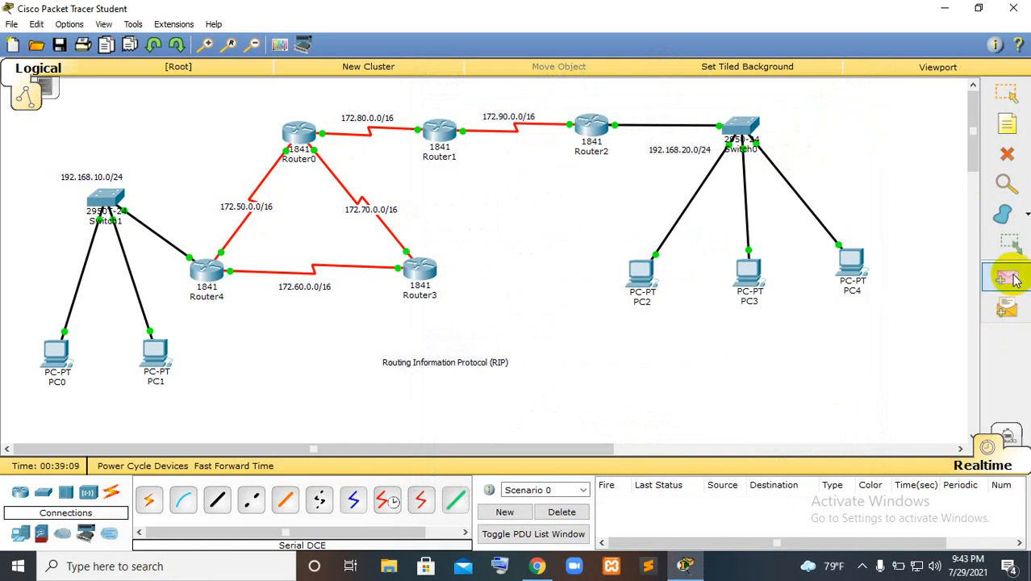
pyautogui.click(857, 266)
pyautogui.click(591, 125)
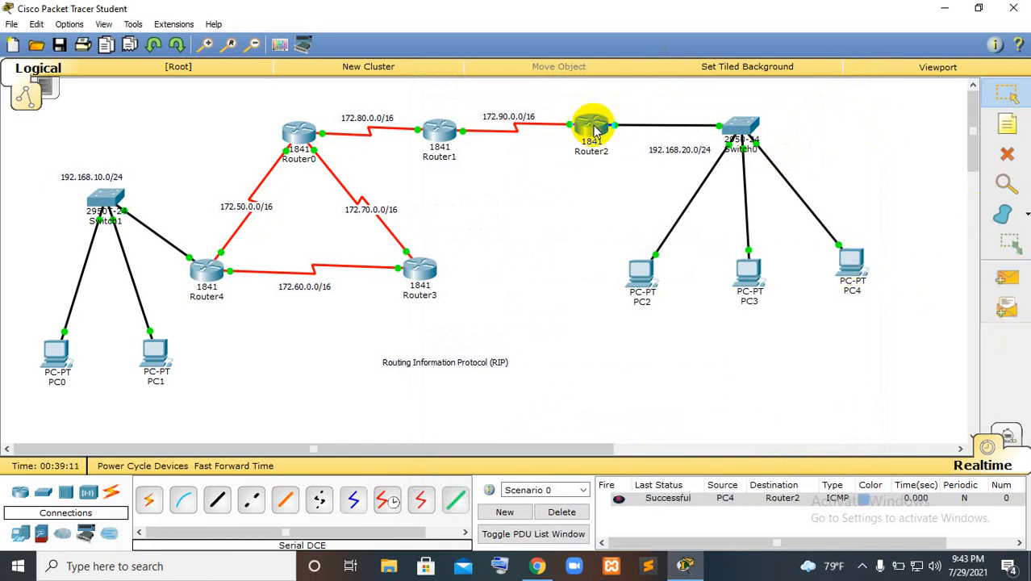
# Test the connections from PC1 and PC0 to Router4 with simple PDUs, and delete the test scenario
pyautogui.click(1006, 278)
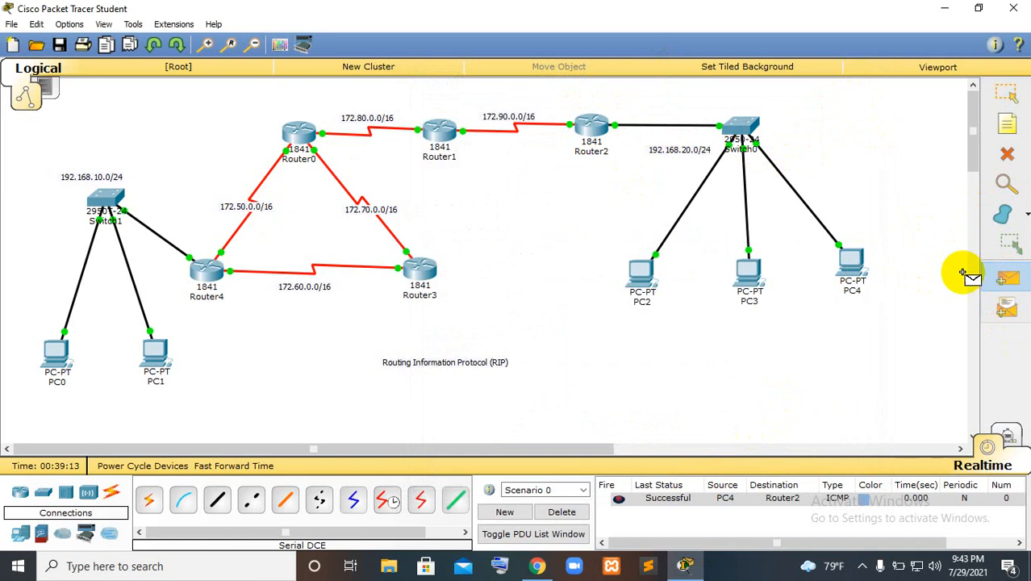
pyautogui.click(159, 360)
pyautogui.click(206, 270)
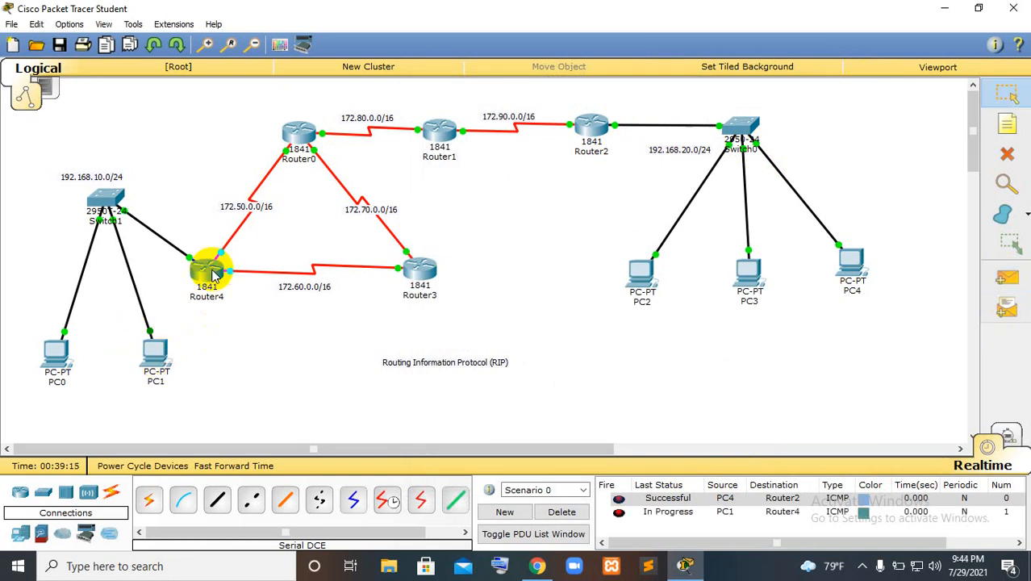
pyautogui.click(1005, 278)
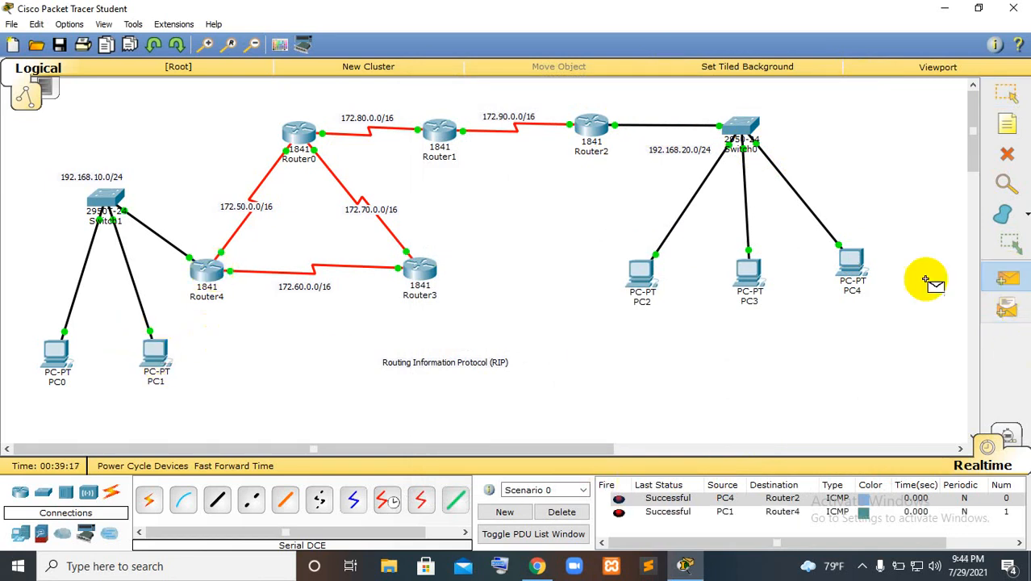
pyautogui.click(58, 352)
pyautogui.click(212, 273)
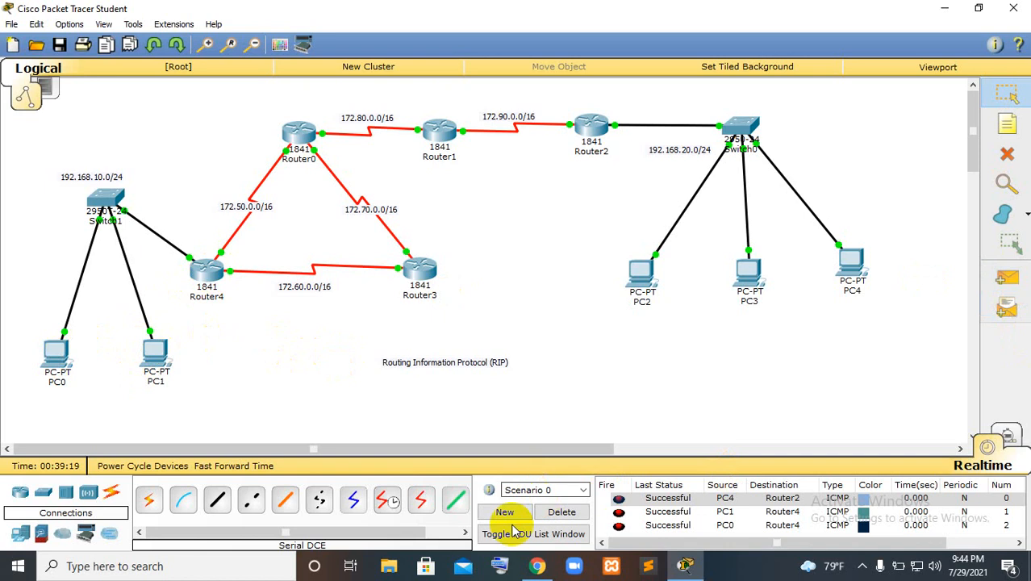
pyautogui.click(562, 512)
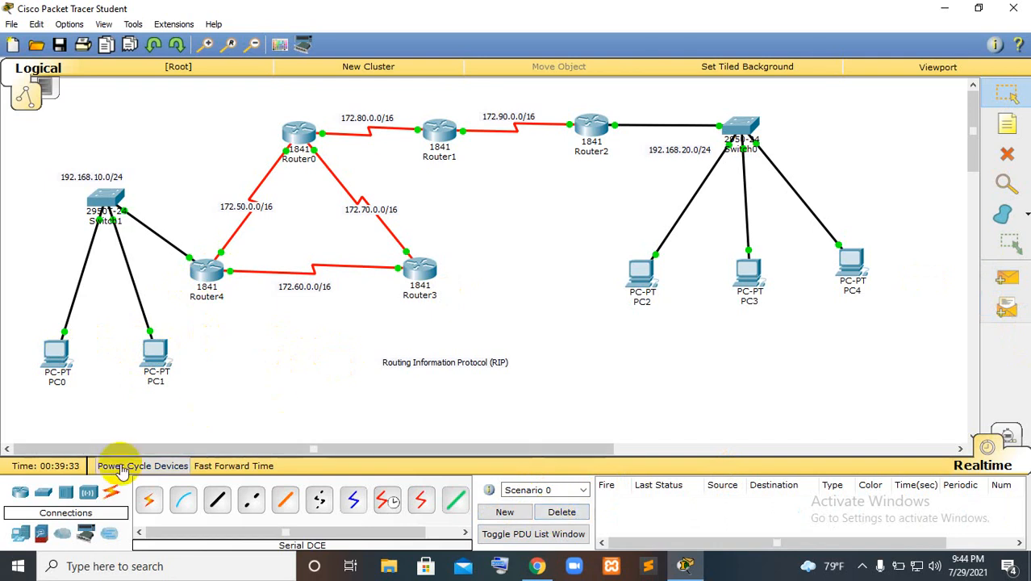
# Reopen Router4's command line and enter RIP configuration with router rip, keeping the network labels in view
pyautogui.click(208, 269)
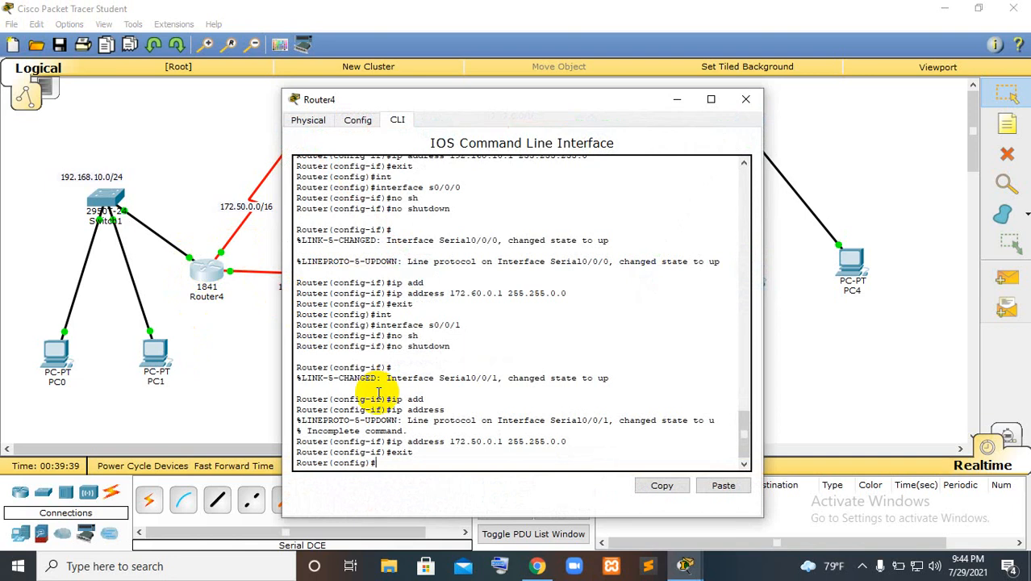
pyautogui.write('router rip')
pyautogui.press('Return')
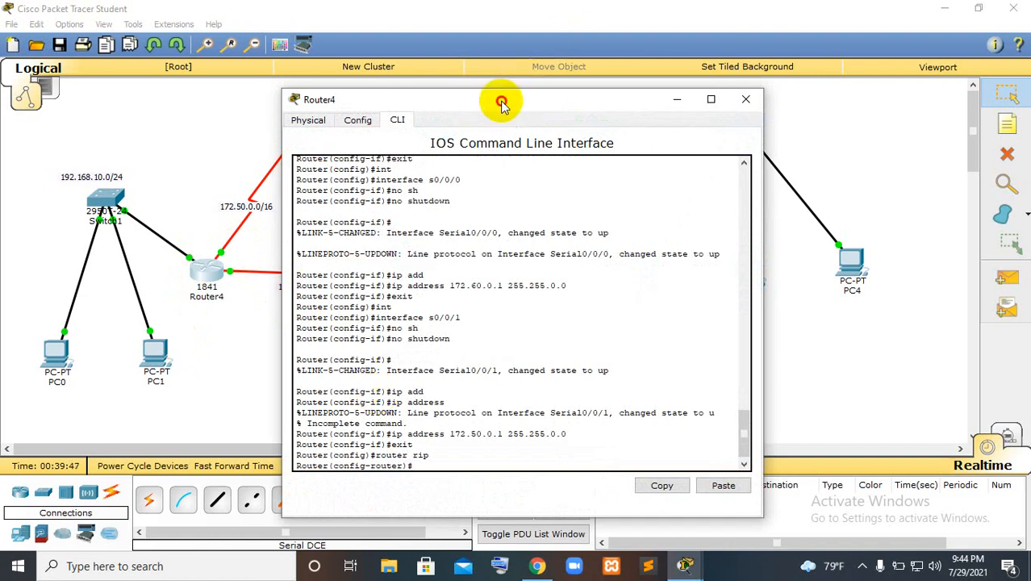
pyautogui.moveTo(497, 99); pyautogui.dragTo(641, 82)
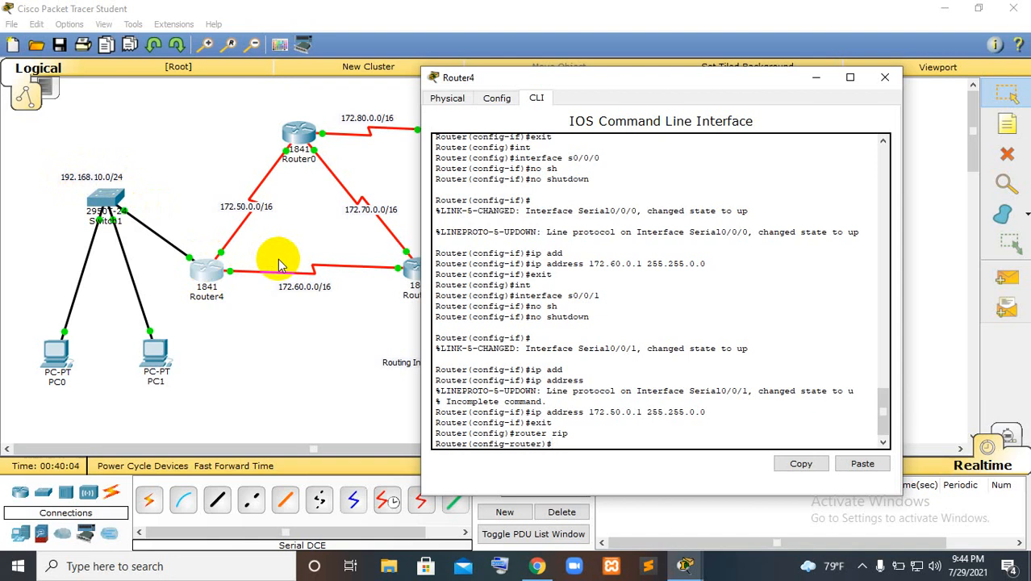
# Add network 192.168.10.0 to Router4's RIP configuration
pyautogui.write('net')
pyautogui.press('Tab')
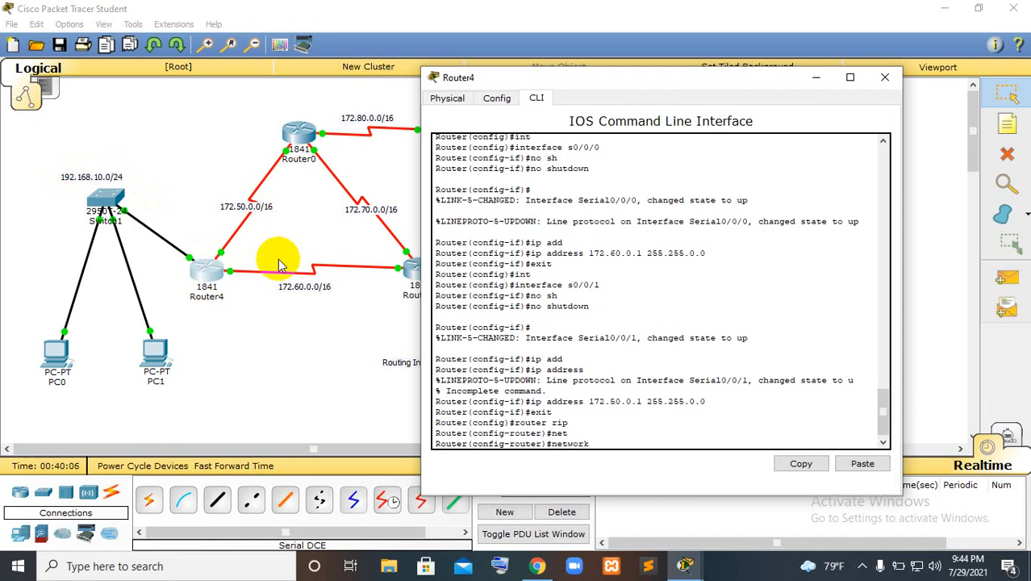
pyautogui.write('192.168.10.0')
pyautogui.press('Return')
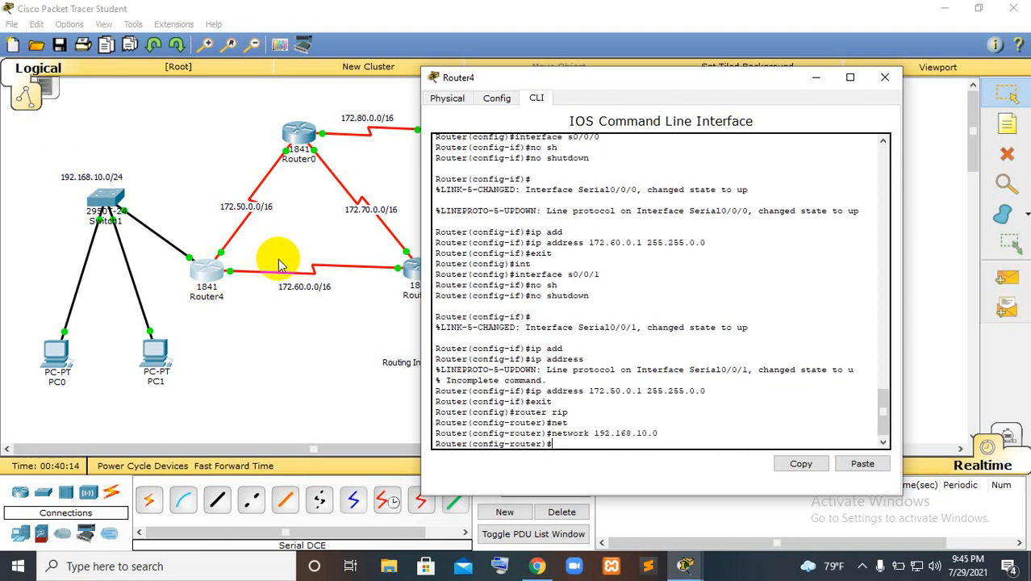
# Add network 172.50.0.0 to Router4's RIP configuration
pyautogui.press('Up')
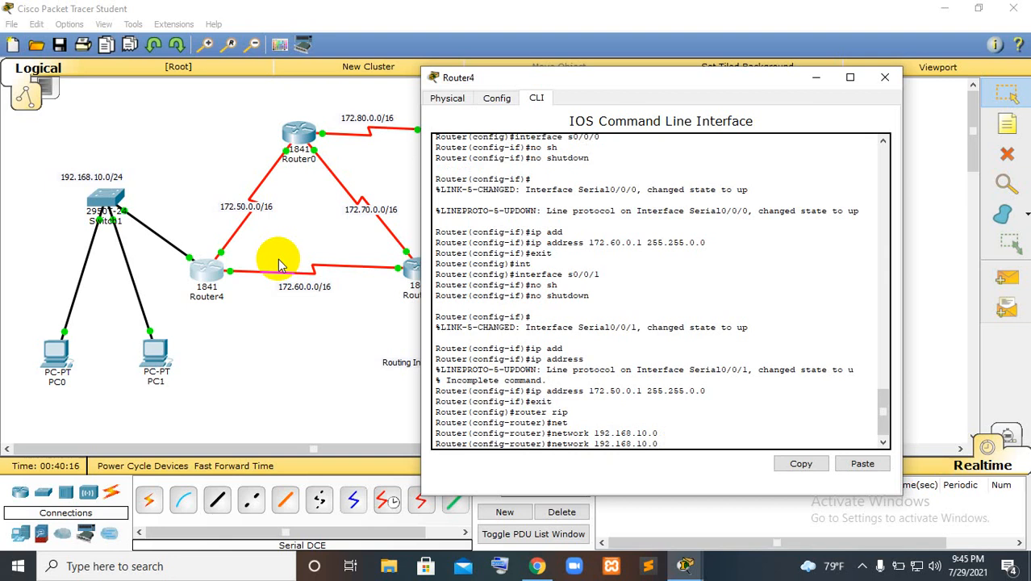
pyautogui.press('Left')
pyautogui.press('Left')
pyautogui.press('Left')
pyautogui.press('Left')
pyautogui.press('BackSpace')
pyautogui.write('7')
pyautogui.press('BackSpace')
pyautogui.press('BackSpace')
pyautogui.press('BackSpace')
pyautogui.write('50')
pyautogui.press('BackSpace')
pyautogui.press('BackSpace')
pyautogui.press('BackSpace')
pyautogui.press('BackSpace')
pyautogui.write('0.0')
pyautogui.press('Return')
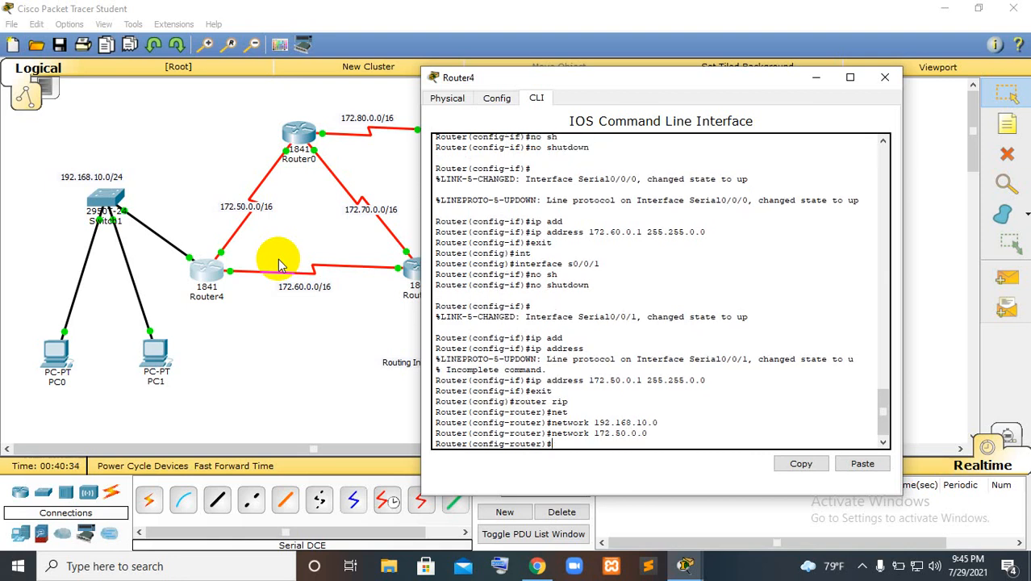
# Add network 172.60.0.0 to Router4's RIP configuration, exit the RIP mode and close the router's window
pyautogui.press('Up')
pyautogui.press('BackSpace')
pyautogui.press('BackSpace')
pyautogui.write('60')
pyautogui.press('Return')
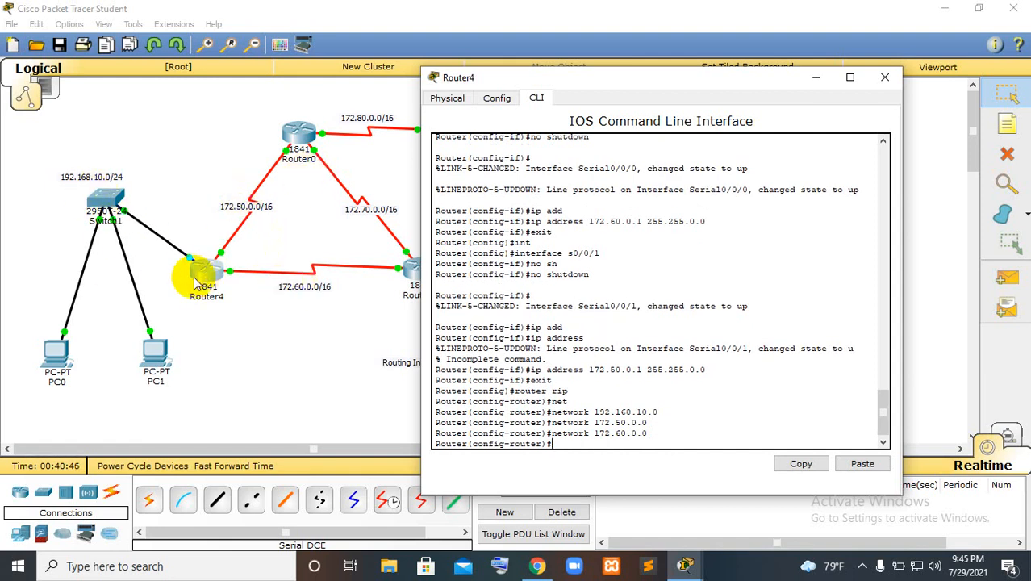
pyautogui.write('exit')
pyautogui.press('Return')
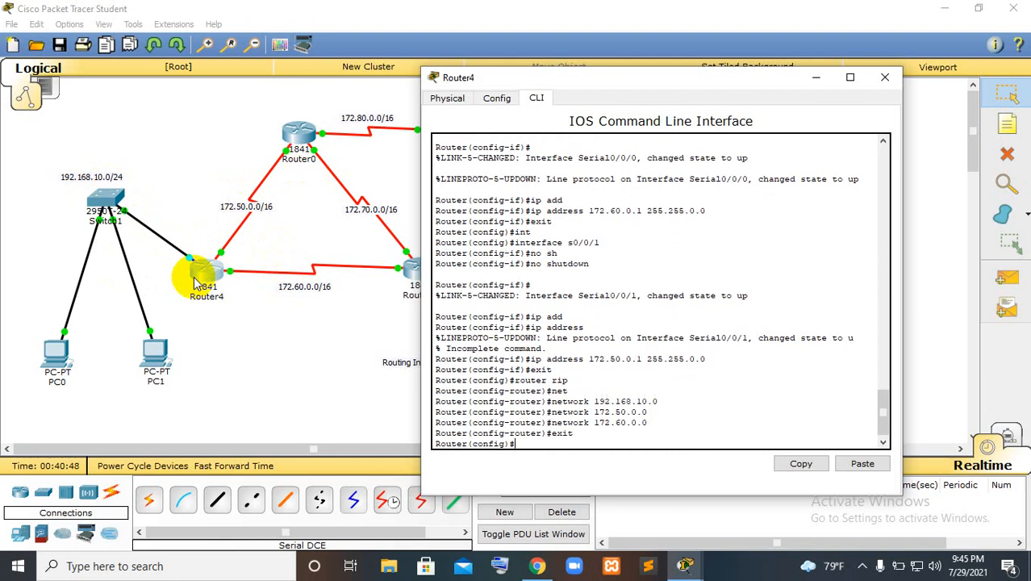
pyautogui.click(885, 78)
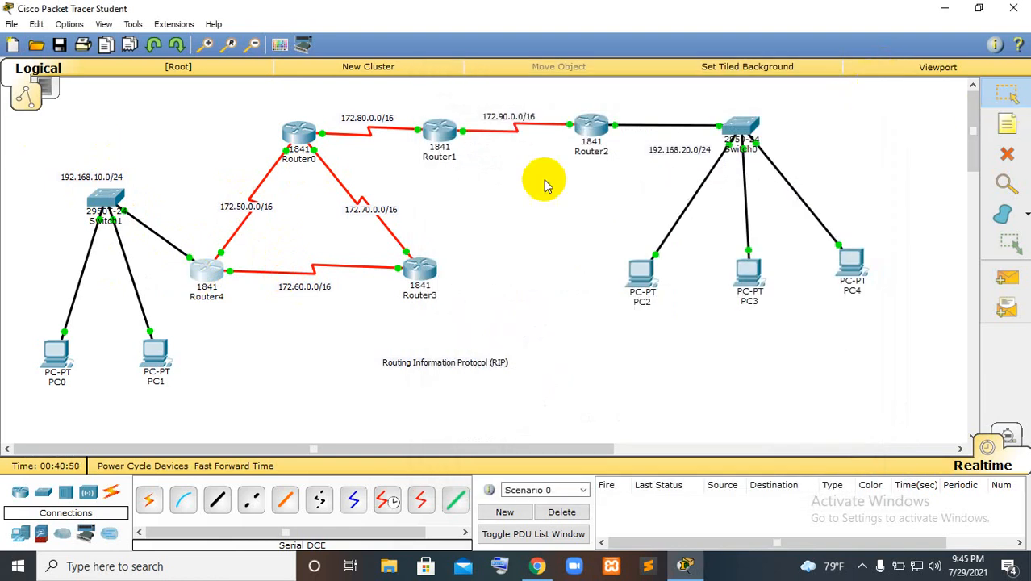
# Open Router3's command line beside the topology and enter RIP configuration with router rip
pyautogui.click(419, 273)
pyautogui.moveTo(470, 95); pyautogui.dragTo(775, 54)
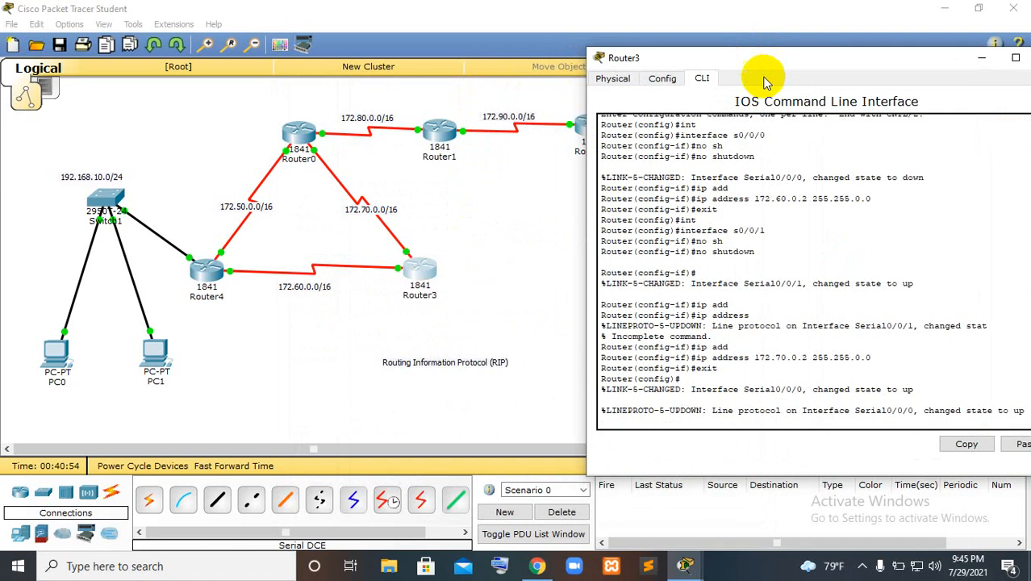
pyautogui.press('Return')
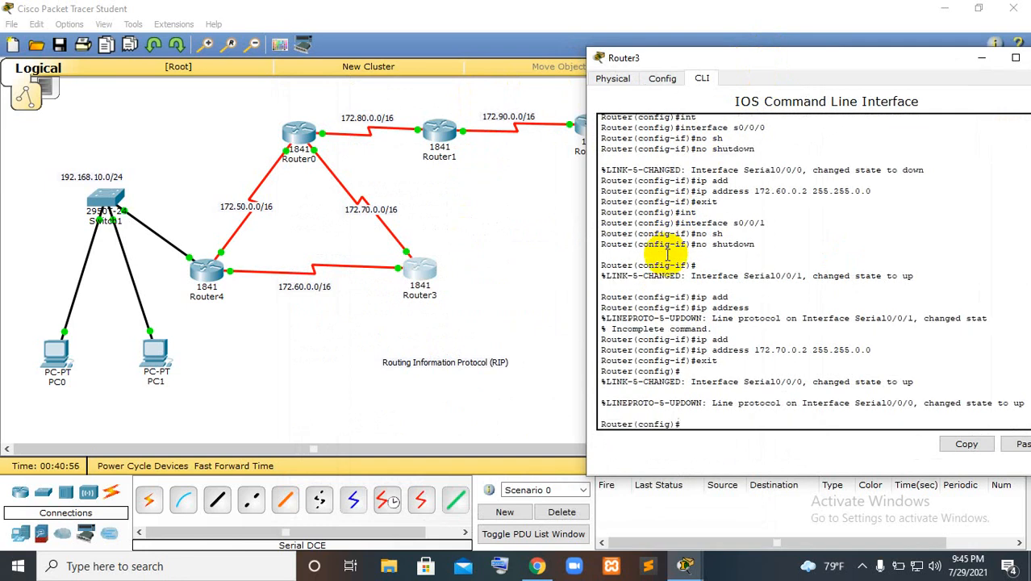
pyautogui.write('router rip')
pyautogui.press('Return')
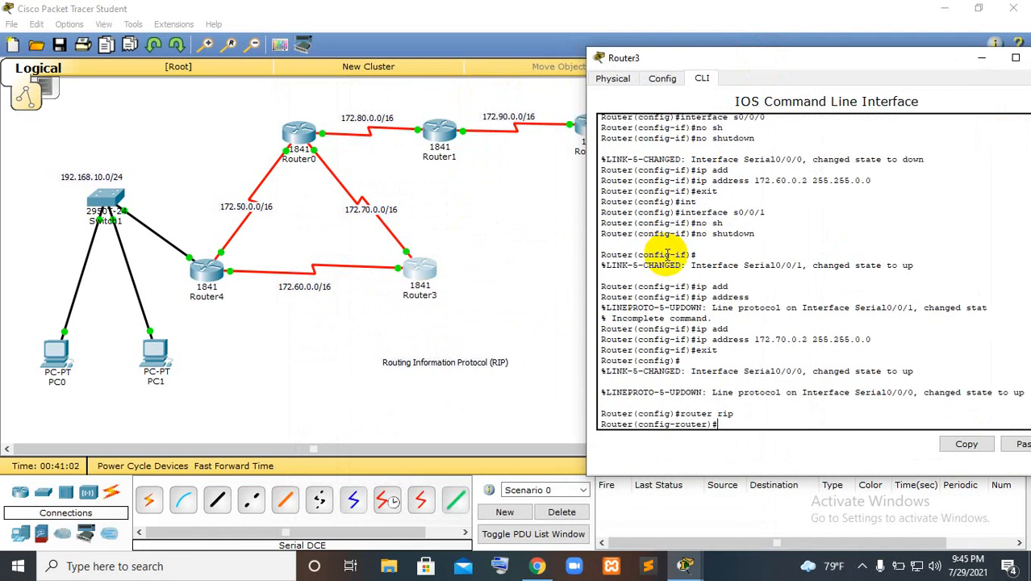
# Add network 172.60.0.0 to Router3's RIP configuration
pyautogui.write('network')
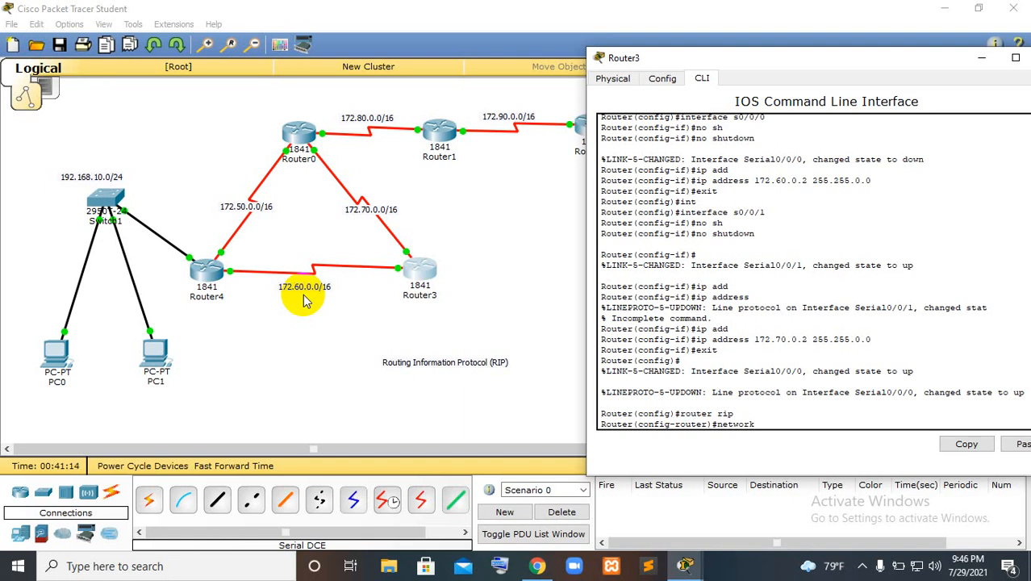
pyautogui.write('172.60.0.0')
pyautogui.press('Return')
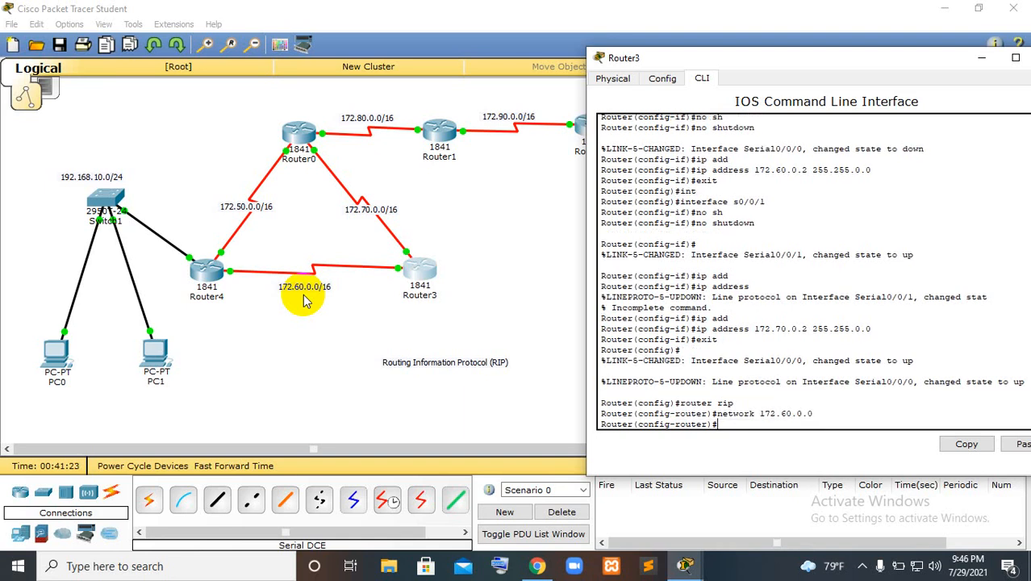
# Add network 172.70.0.0 to Router3's RIP configuration by reusing the previous network command
pyautogui.press('Up')
pyautogui.press('Left')
pyautogui.press('Left')
pyautogui.press('Left')
pyautogui.press('Left')
pyautogui.press('BackSpace')
pyautogui.write('7')
pyautogui.press('Right')
pyautogui.press('Right')
pyautogui.press('Return')
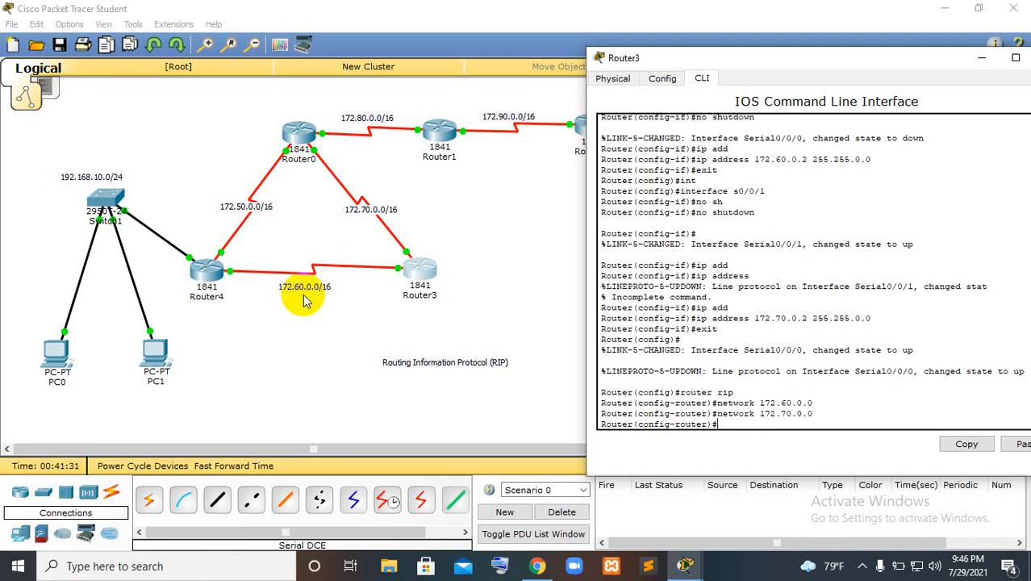
# Exit RIP configuration mode on Router3 and close the router's window
pyautogui.write('exit')
pyautogui.press('Return')
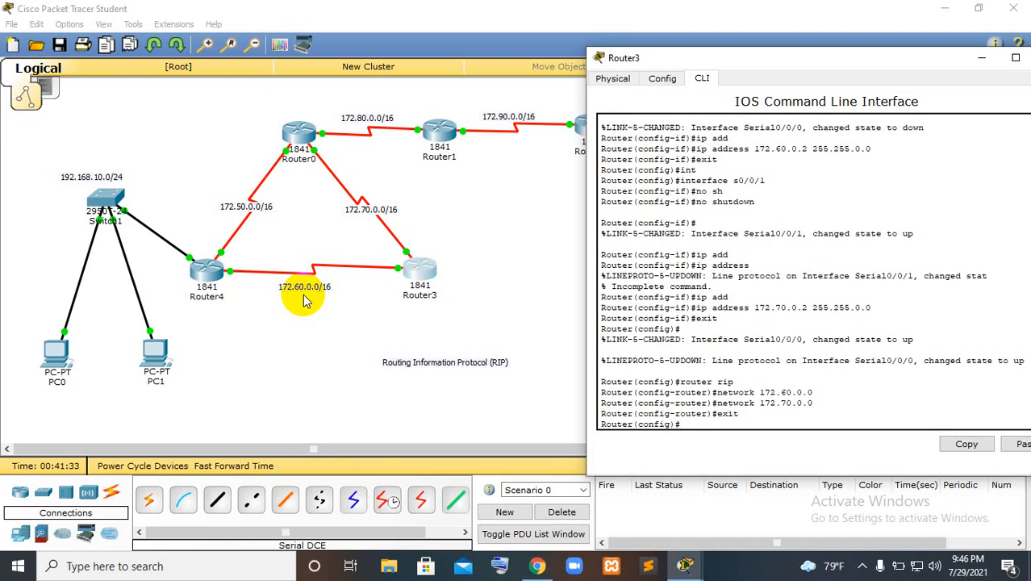
pyautogui.moveTo(916, 65); pyautogui.dragTo(803, 63)
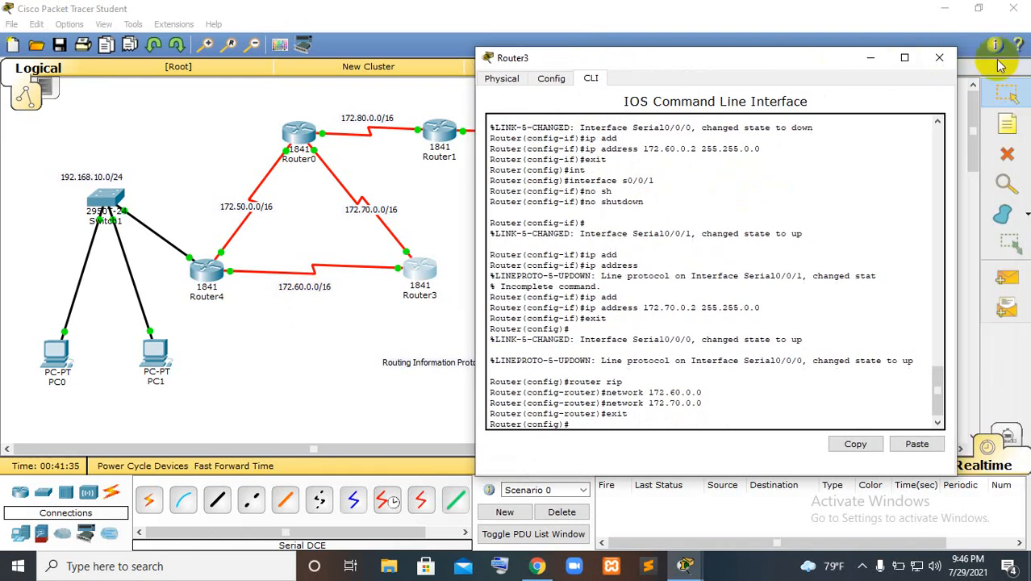
pyautogui.click(939, 58)
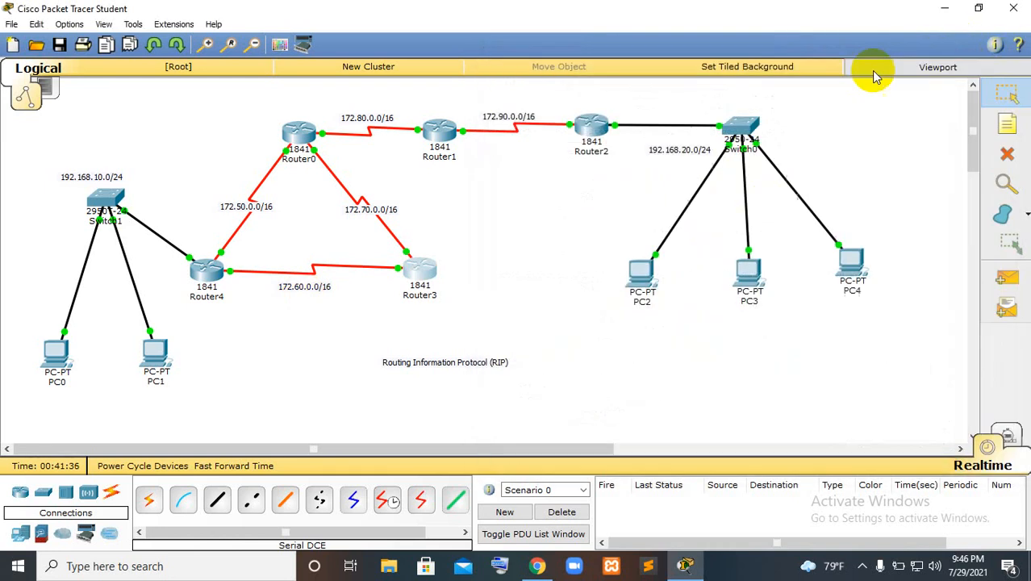
# Open Router0's command line beside the topology and enter global configuration mode with enable and conf terminal
pyautogui.click(295, 135)
pyautogui.moveTo(555, 93); pyautogui.dragTo(682, 78)
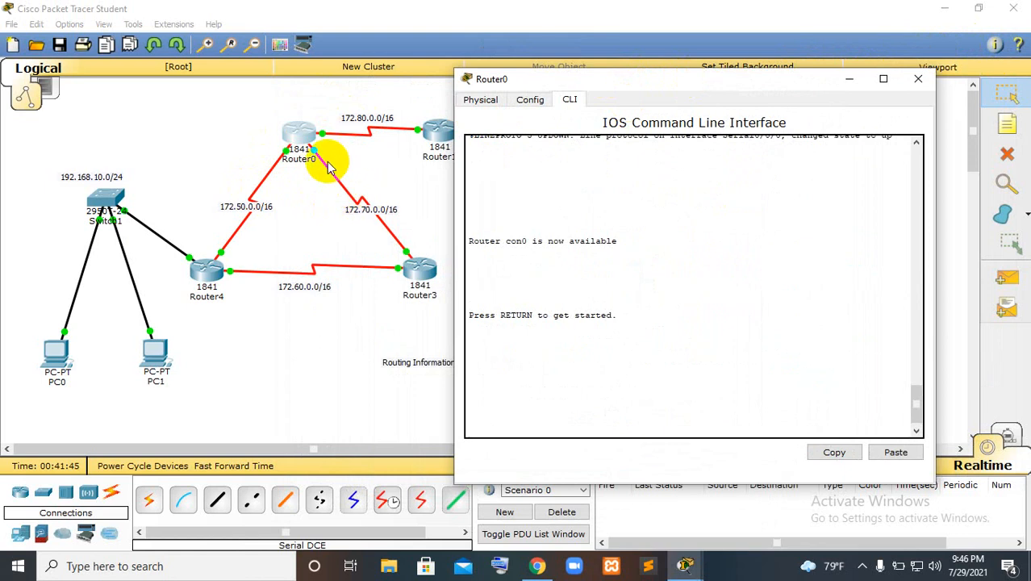
pyautogui.click(528, 316)
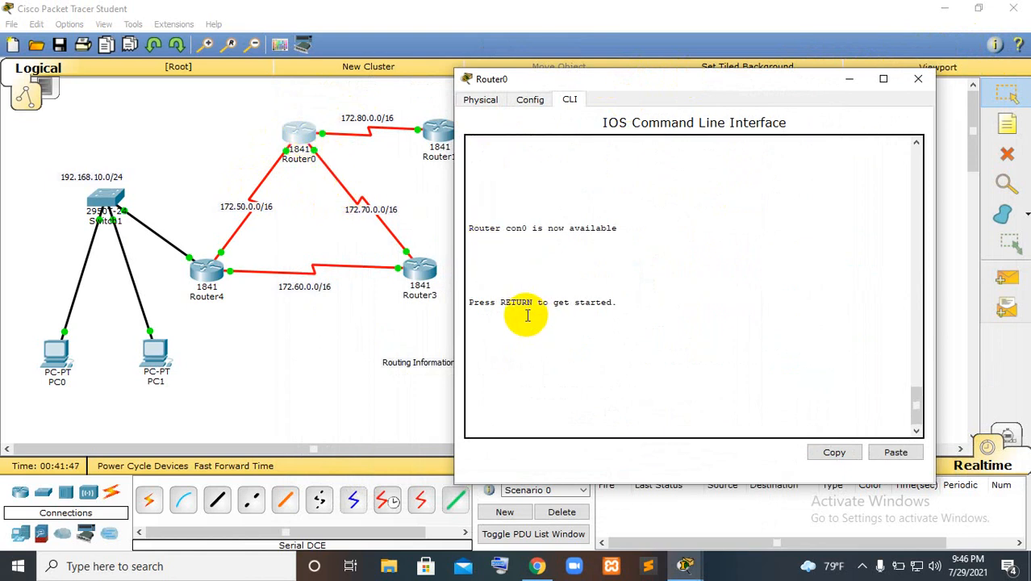
pyautogui.press('Return')
pyautogui.press('Return')
pyautogui.write('en')
pyautogui.press('Tab')
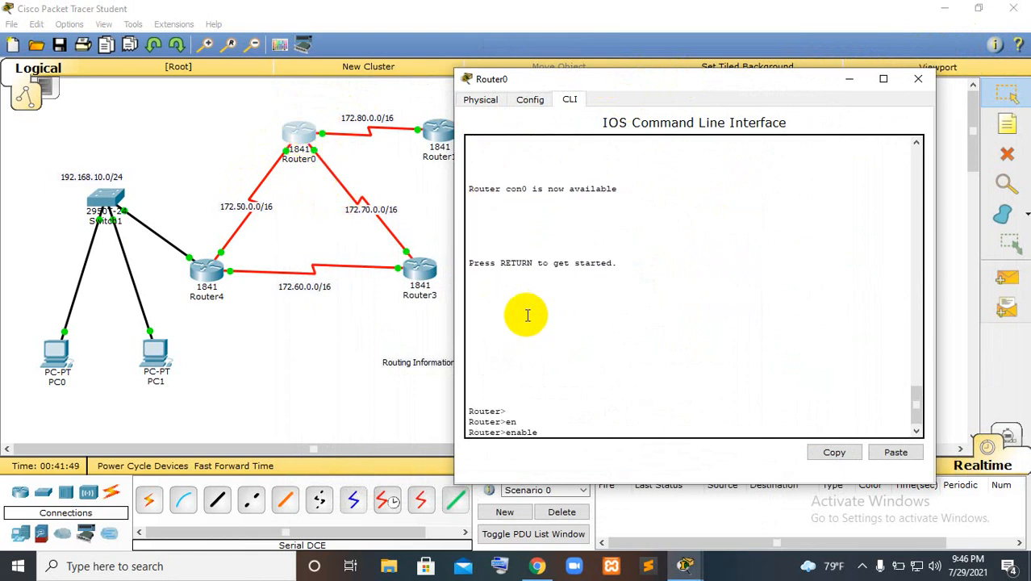
pyautogui.press('Return')
pyautogui.write('conf')
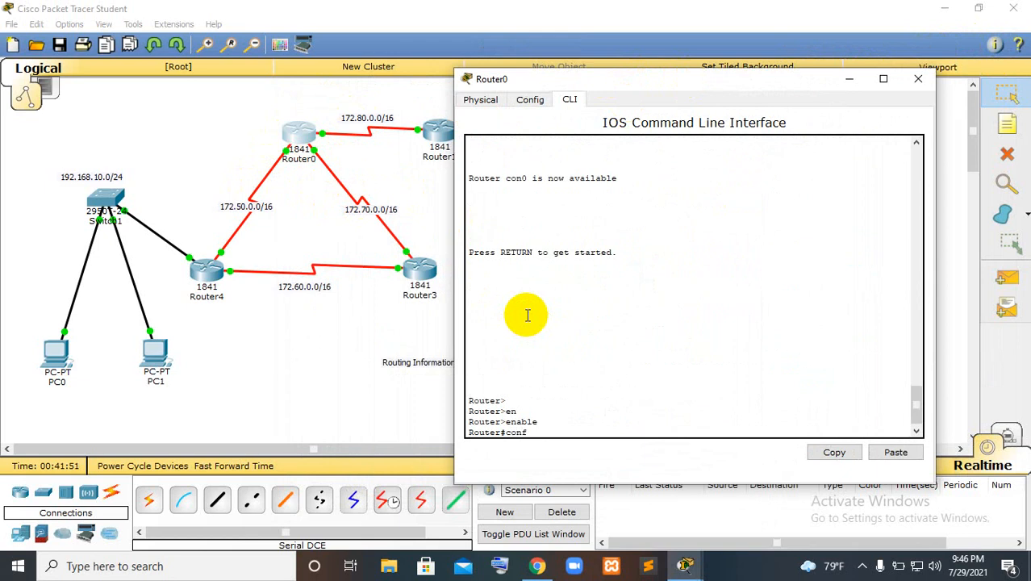
pyautogui.write(' t')
pyautogui.press('Tab')
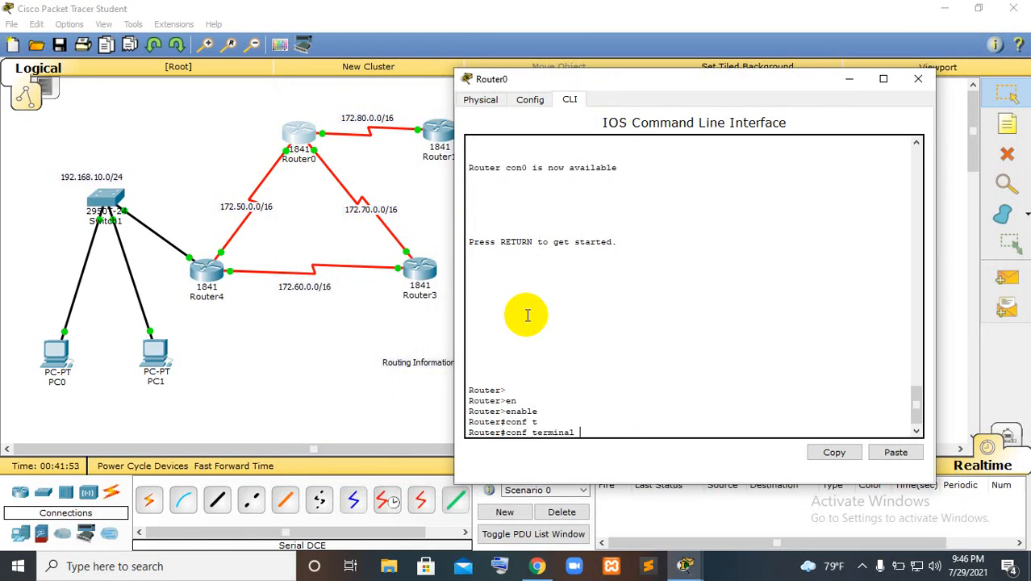
pyautogui.press('Return')
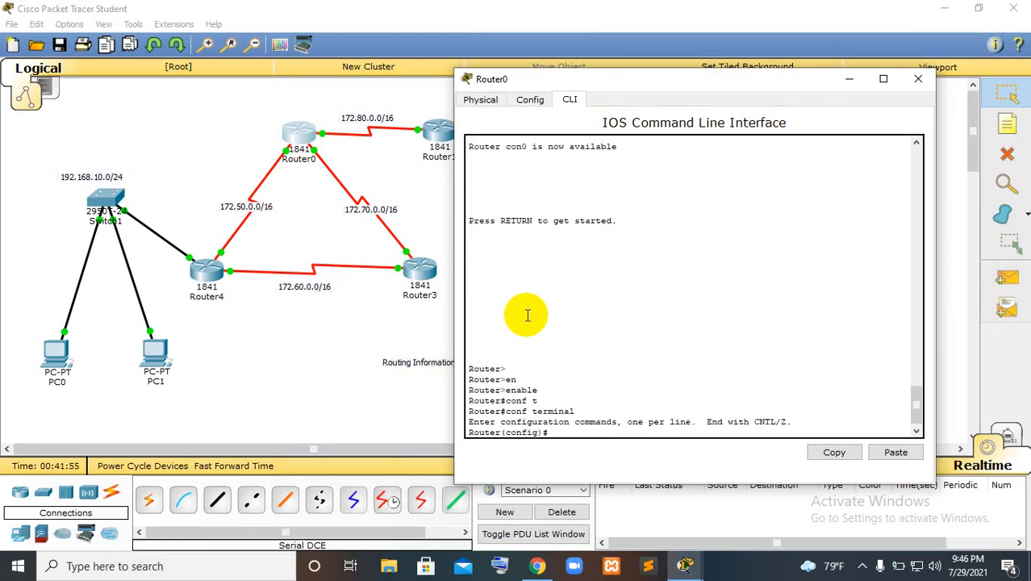
# Enter RIP configuration on Router0 with router rip and add network 172.50.0.0
pyautogui.write('router rip')
pyautogui.press('Return')
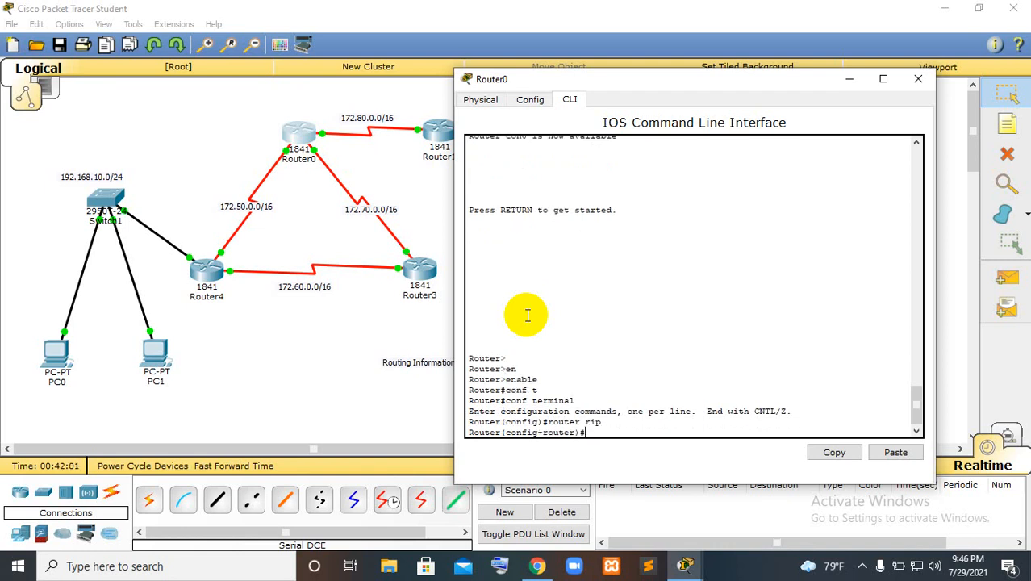
pyautogui.write('network')
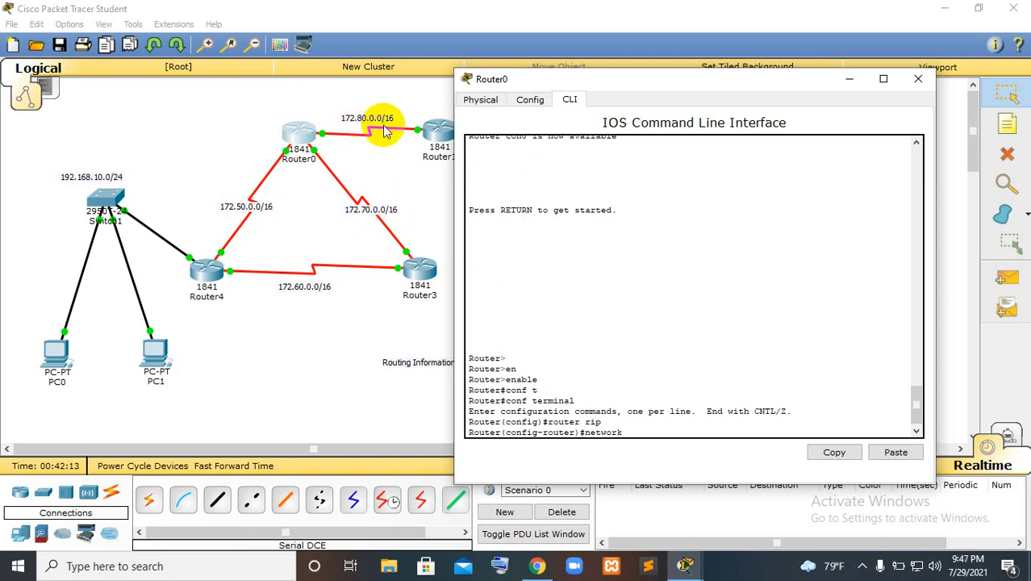
pyautogui.write('172.50.0.0')
pyautogui.press('Return')
# Add network 172.70.0.0 to Router0's RIP configuration by reusing the previous network command
pyautogui.press('Up')
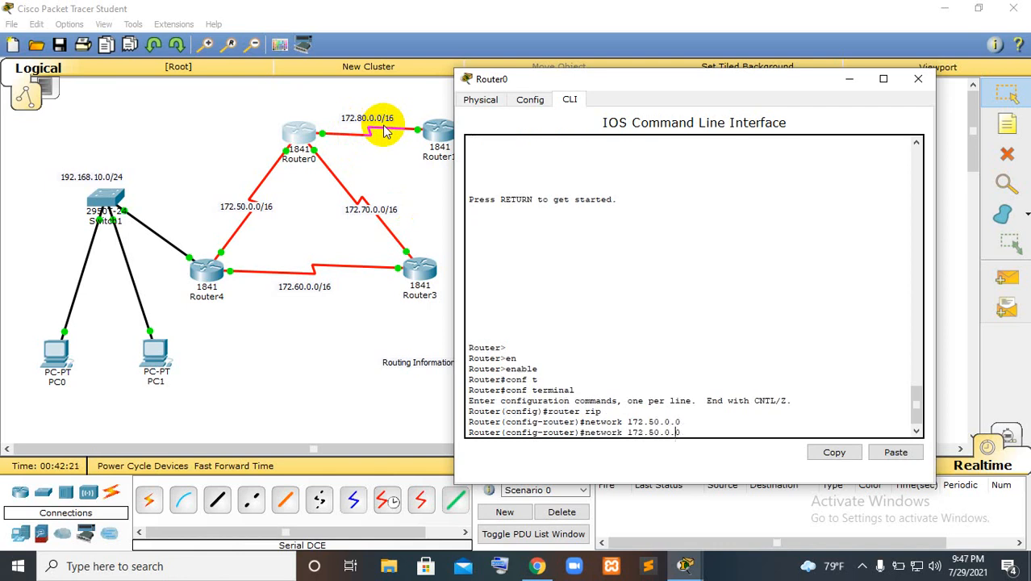
pyautogui.press('Left')
pyautogui.press('Left')
pyautogui.press('Left')
pyautogui.press('Left')
pyautogui.press('Left')
pyautogui.press('BackSpace')
pyautogui.write('7')
pyautogui.press('Right')
pyautogui.press('Right')
pyautogui.press('Right')
pyautogui.press('Right')
pyautogui.press('Right')
pyautogui.press('Return')
# Add network 172.80.0.0 to Router0's RIP configuration by reusing the previous network command
pyautogui.press('Up')
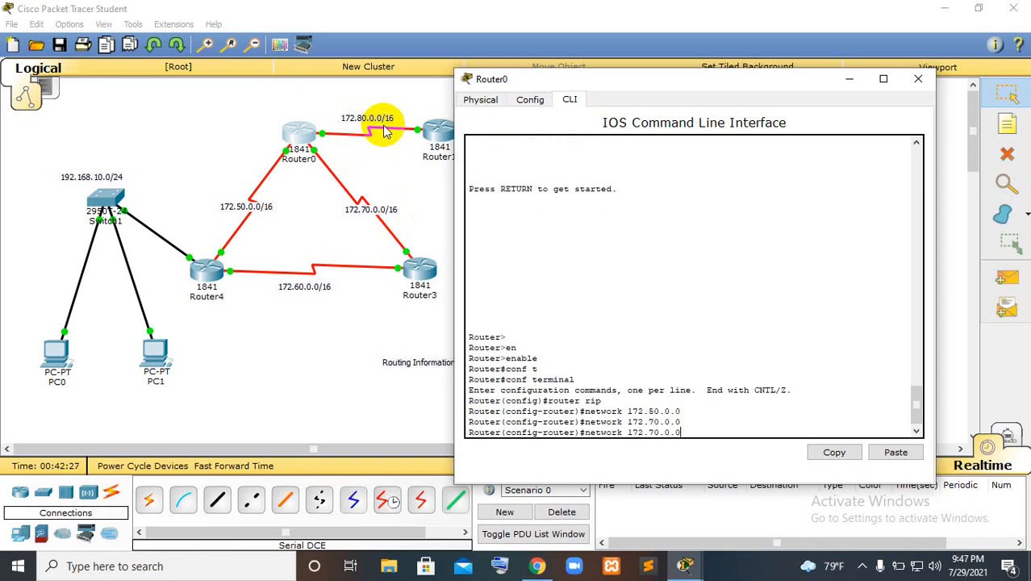
pyautogui.press('Left')
pyautogui.press('Left')
pyautogui.press('BackSpace')
pyautogui.write('8')
pyautogui.press('Right')
pyautogui.press('Right')
pyautogui.press('Right')
pyautogui.press('Right')
pyautogui.press('Return')
# Exit RIP configuration mode on Router0 and close the router's window
pyautogui.write('exit')
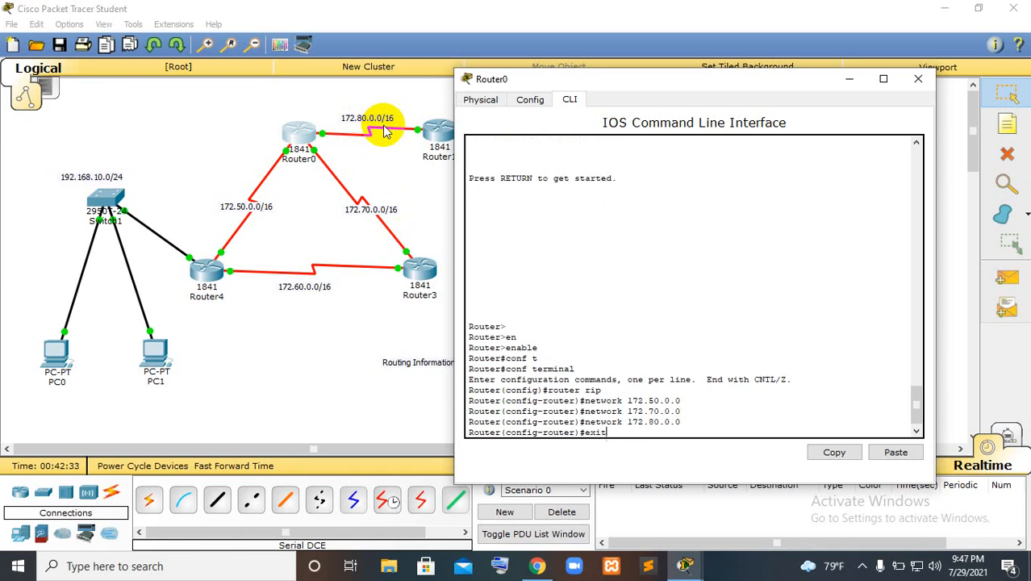
pyautogui.press('Return')
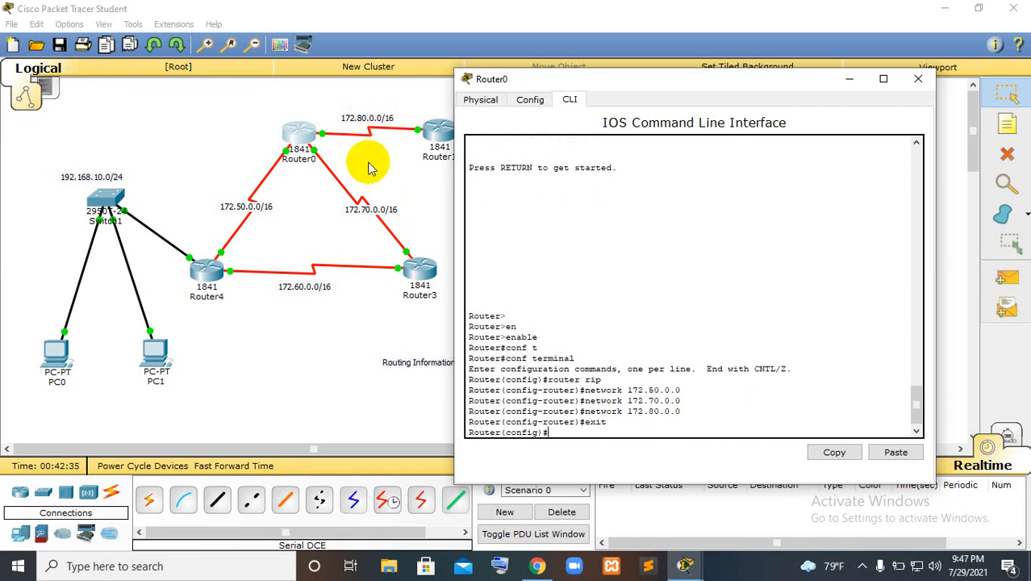
pyautogui.click(918, 78)
# Open Router1's command line beside the topology and enter global configuration mode with enable and conf terminal
pyautogui.click(434, 132)
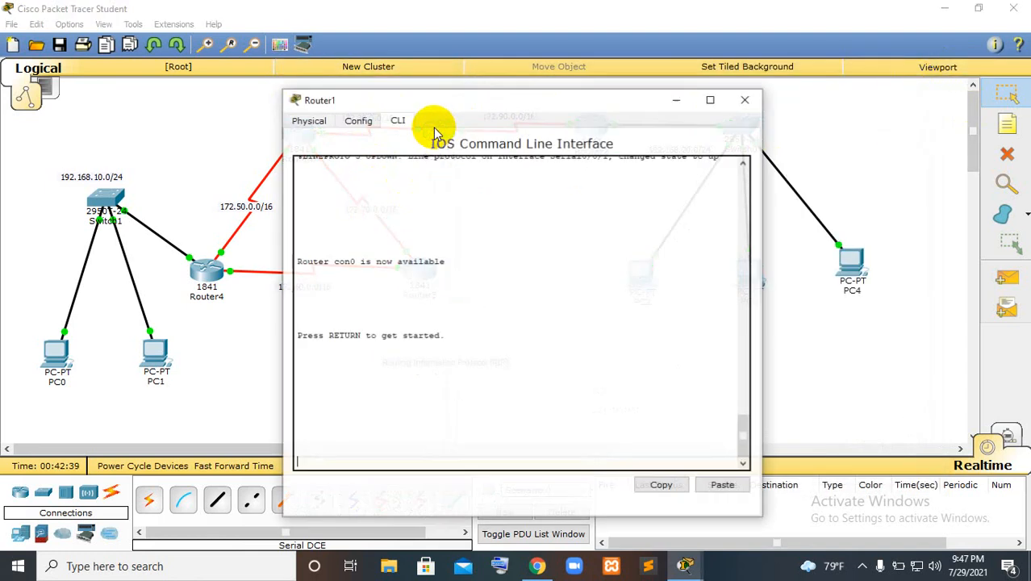
pyautogui.moveTo(508, 104); pyautogui.dragTo(717, 71)
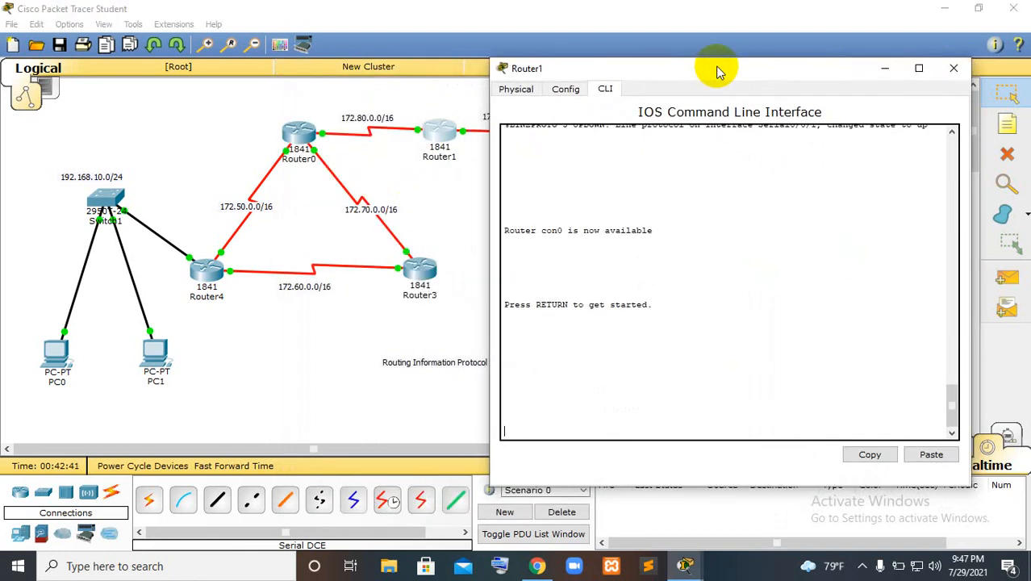
pyautogui.press('Return')
pyautogui.write('en')
pyautogui.press('Tab')
pyautogui.press('Return')
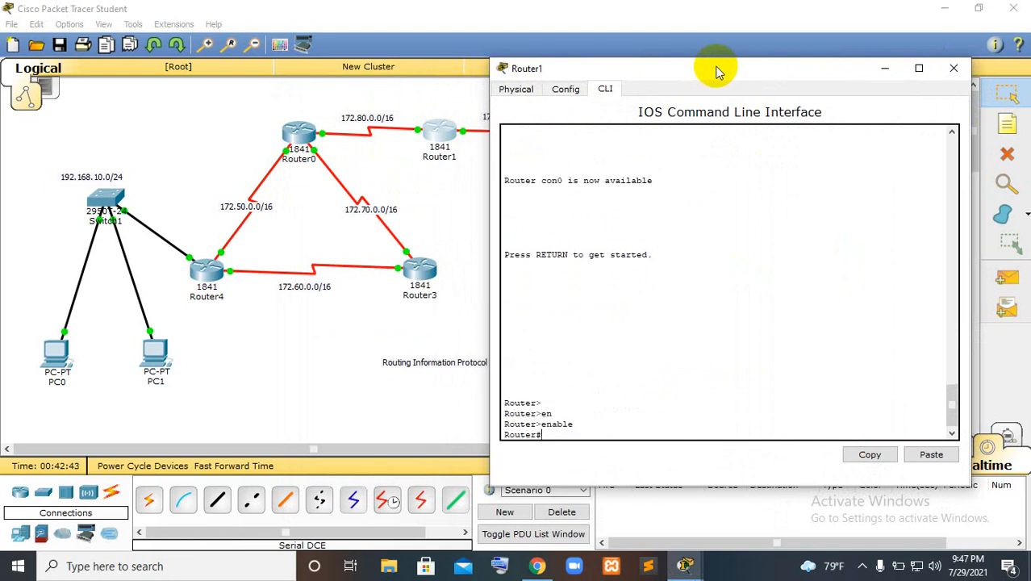
pyautogui.write('conf t')
pyautogui.press('Tab')
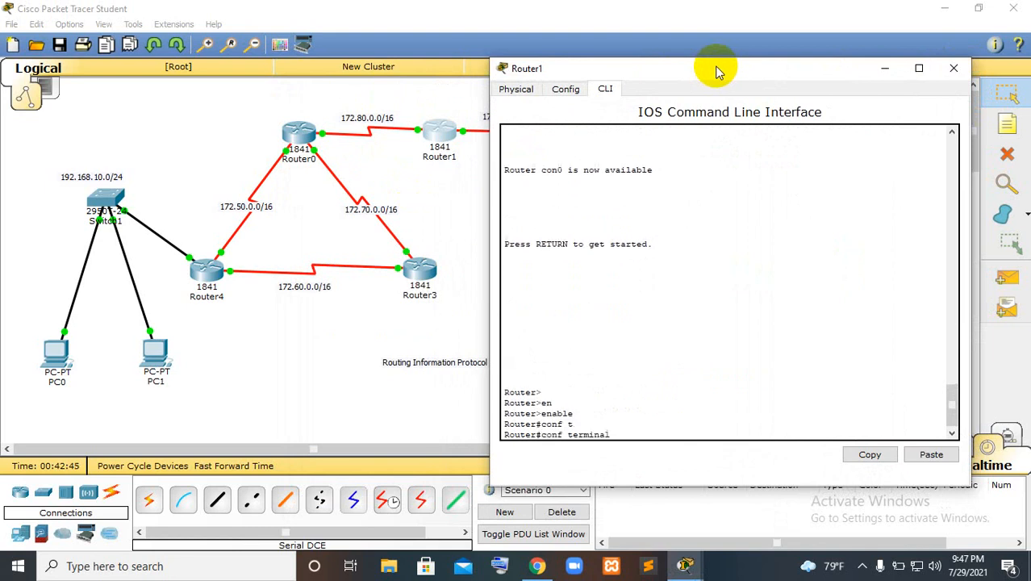
pyautogui.press('Return')
# Enter RIP configuration on Router1 with router rip
pyautogui.write('rou')
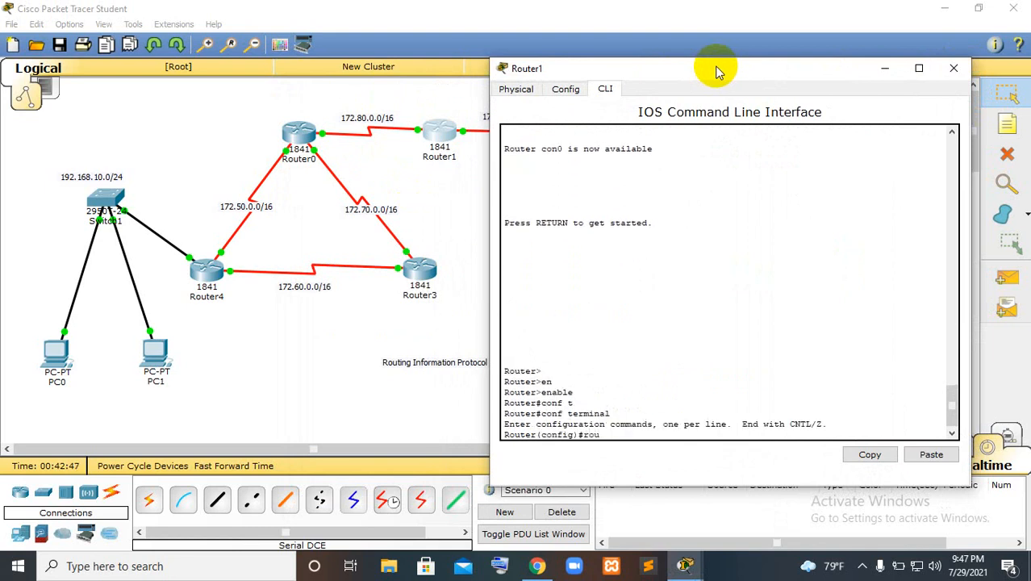
pyautogui.press('Tab')
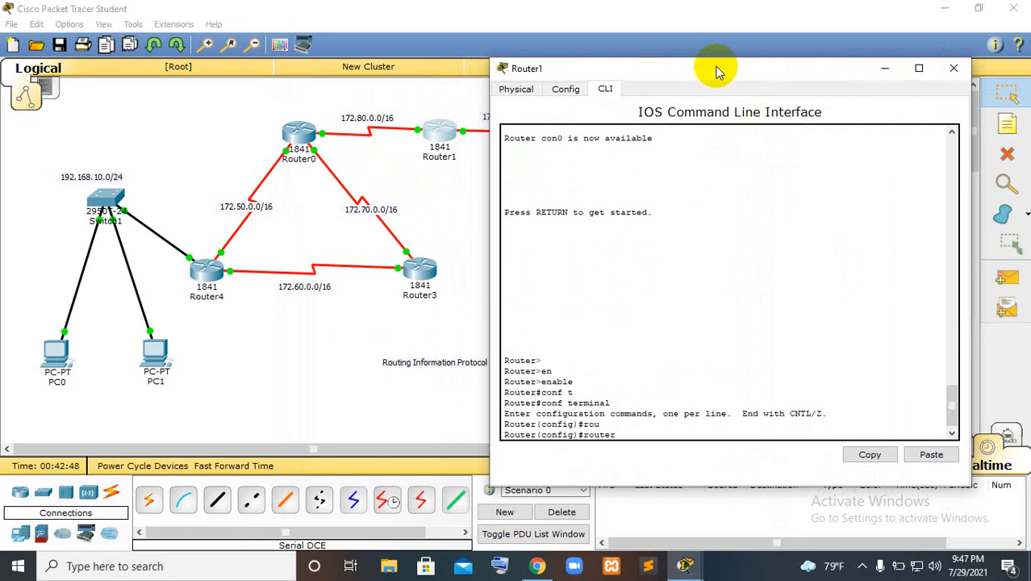
pyautogui.write('rip')
pyautogui.press('Return')
# Add network 172.80.0.0 to Router1's RIP configuration, keeping the labels of both its serial links in view
pyautogui.write('nfig-router)#n')
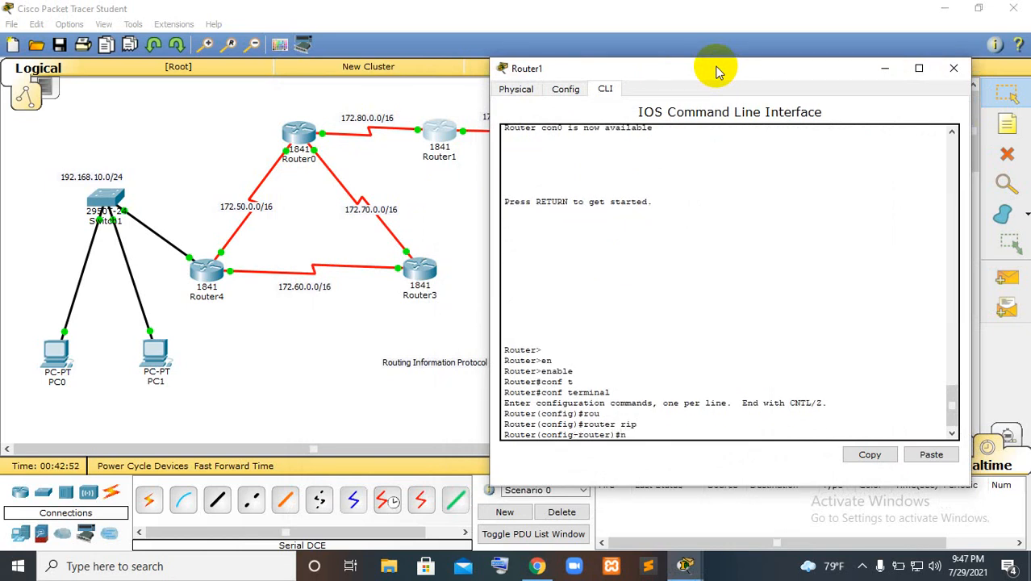
pyautogui.write('e')
pyautogui.write('t')
pyautogui.press('Tab')
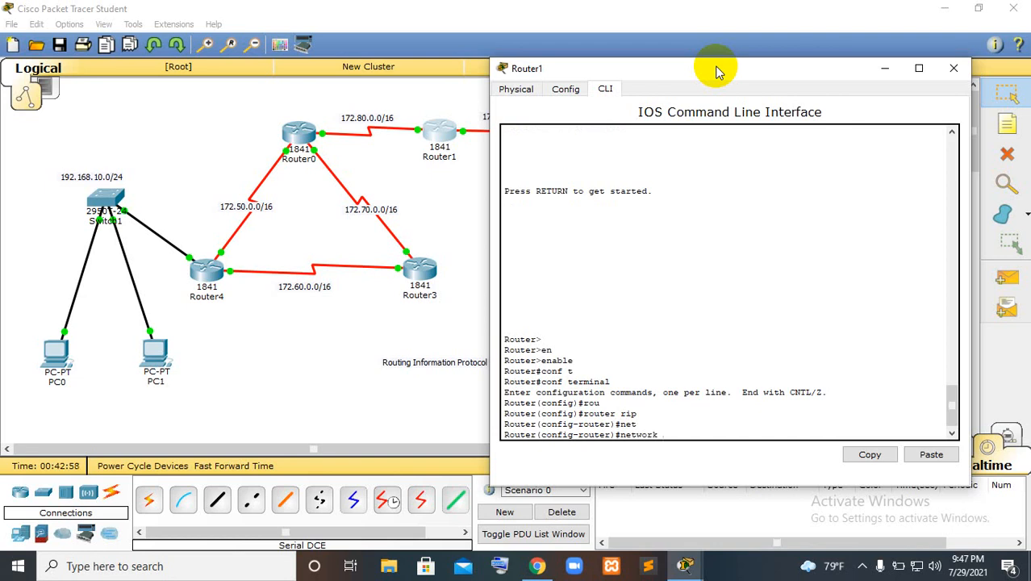
pyautogui.moveTo(681, 70); pyautogui.dragTo(769, 62)
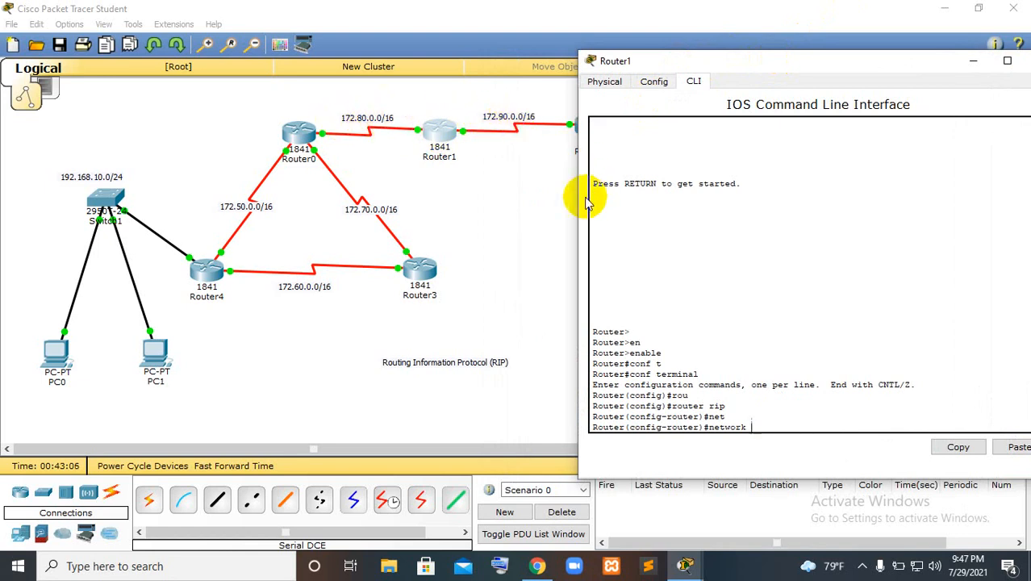
pyautogui.write('172.80.0.0')
pyautogui.press('Return')
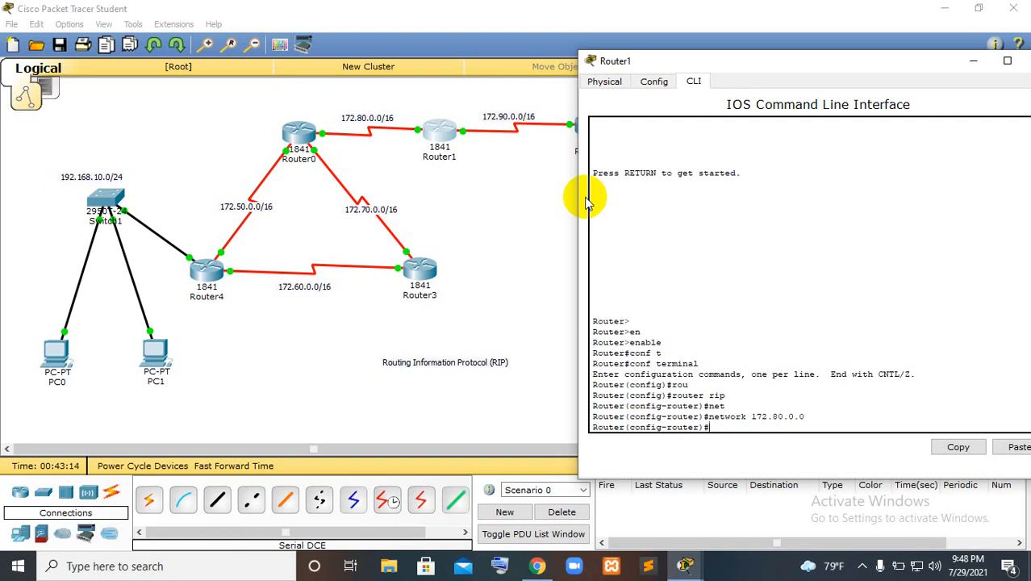
# Add network 172.90.0.0 to Router1's RIP configuration, exit RIP mode and bring the router's window fully back on screen
pyautogui.press('Up')
pyautogui.press('BackSpace')
pyautogui.write('90.0.0')
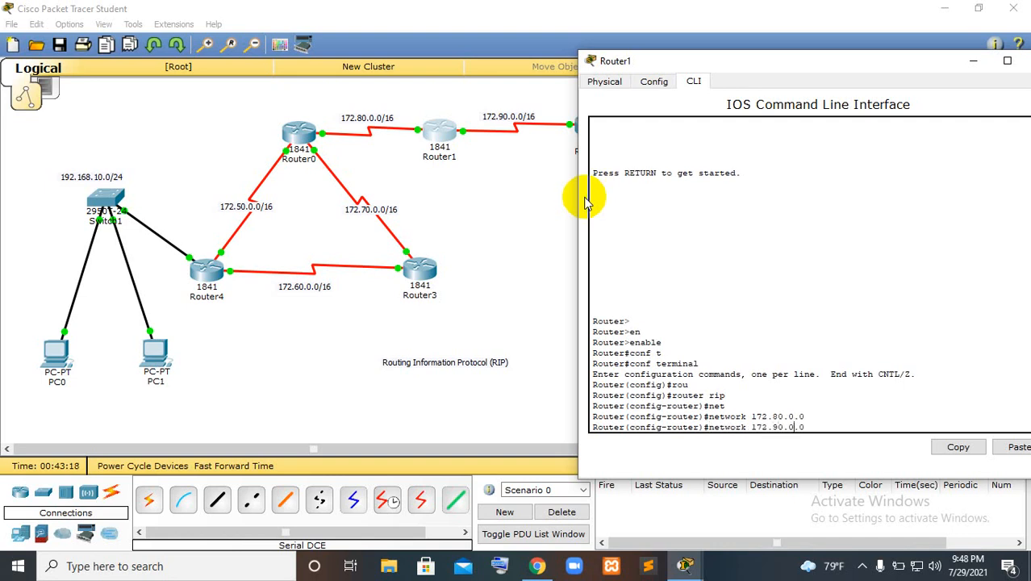
pyautogui.press('Right')
pyautogui.press('Right')
pyautogui.press('Return')
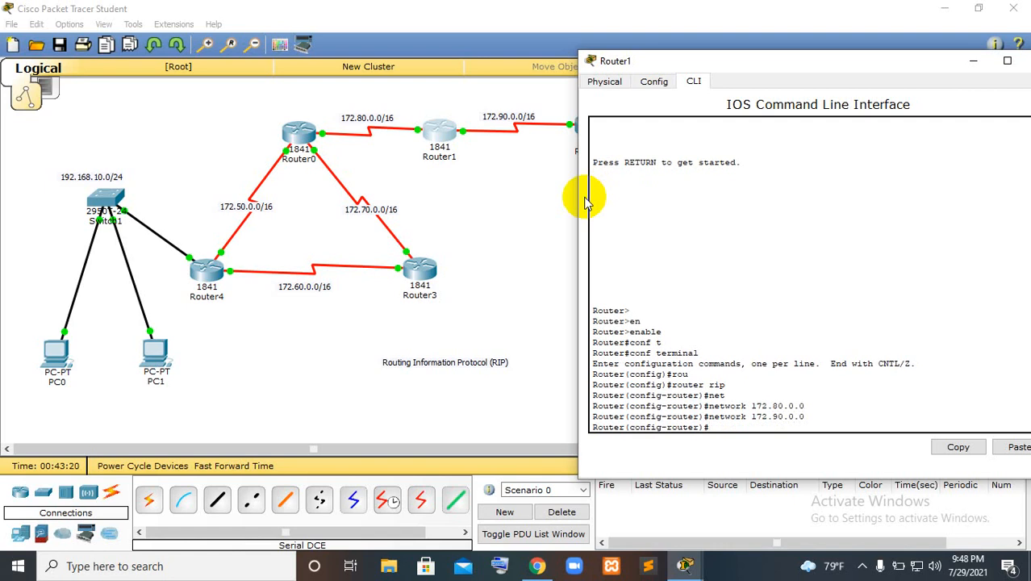
pyautogui.write('exit')
pyautogui.press('Return')
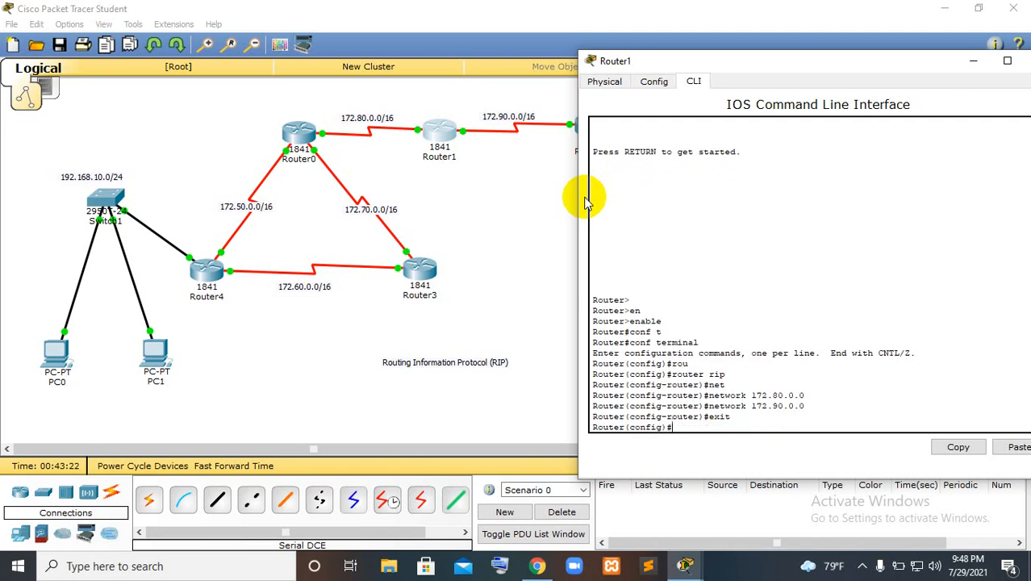
pyautogui.moveTo(727, 62); pyautogui.dragTo(609, 81)
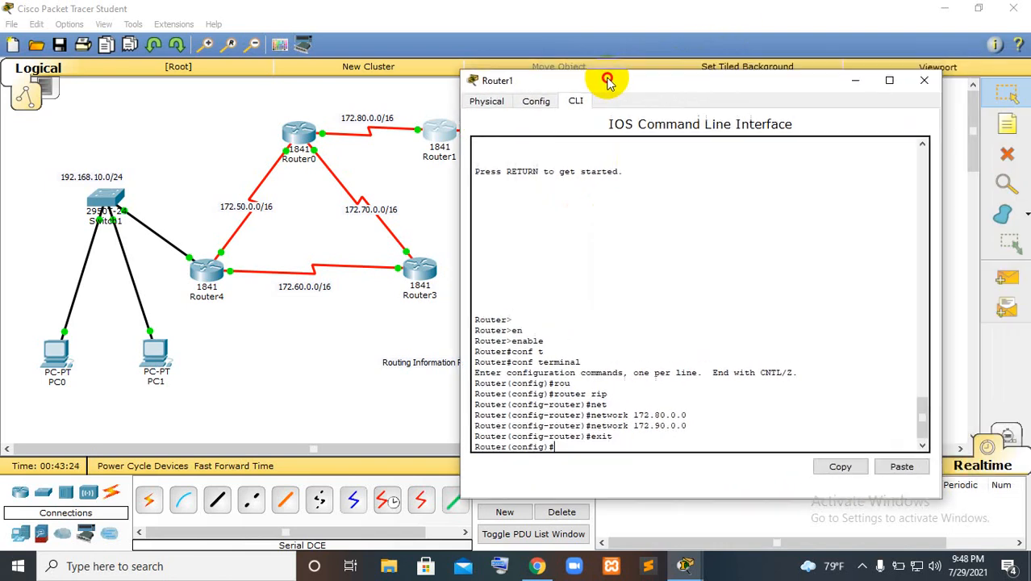
# Close Router1's window and open Router2's command line, placed so Router2 and its LAN stay visible
pyautogui.click(922, 81)
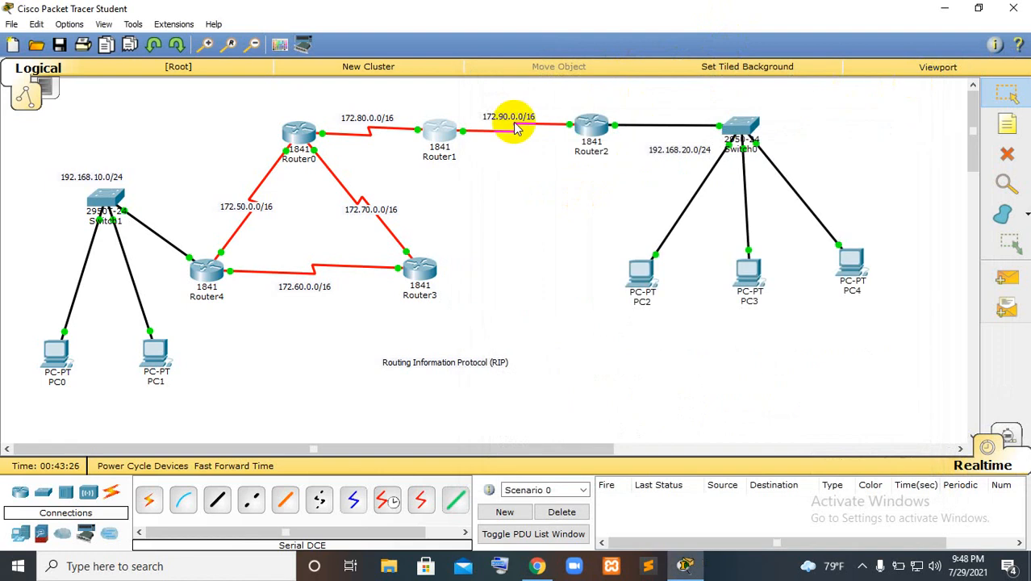
pyautogui.click(598, 126)
pyautogui.moveTo(626, 105); pyautogui.dragTo(341, 73)
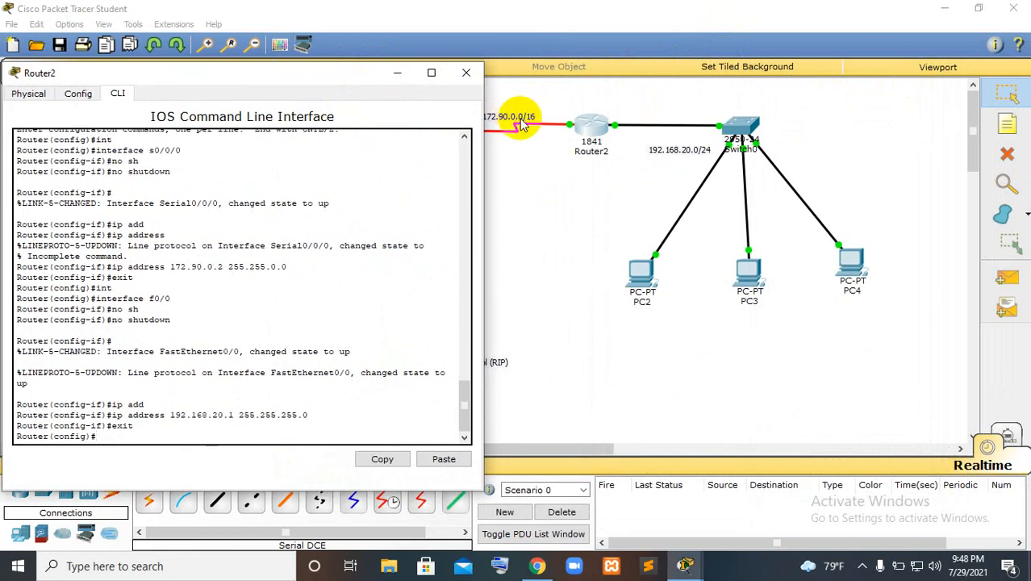
pyautogui.moveTo(341, 73); pyautogui.dragTo(363, 59)
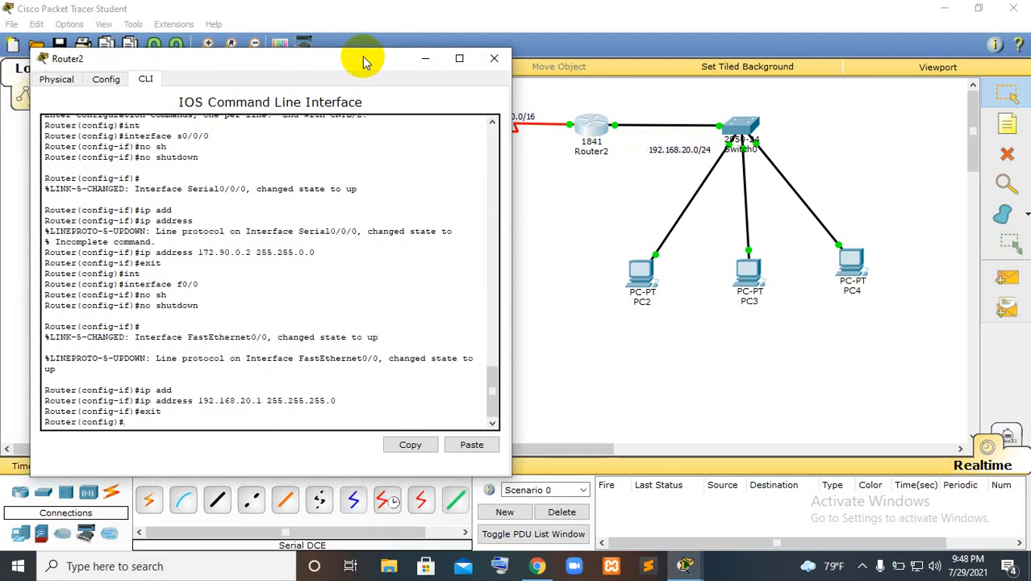
# Enter RIP configuration on Router2 with router rip
pyautogui.write('rou')
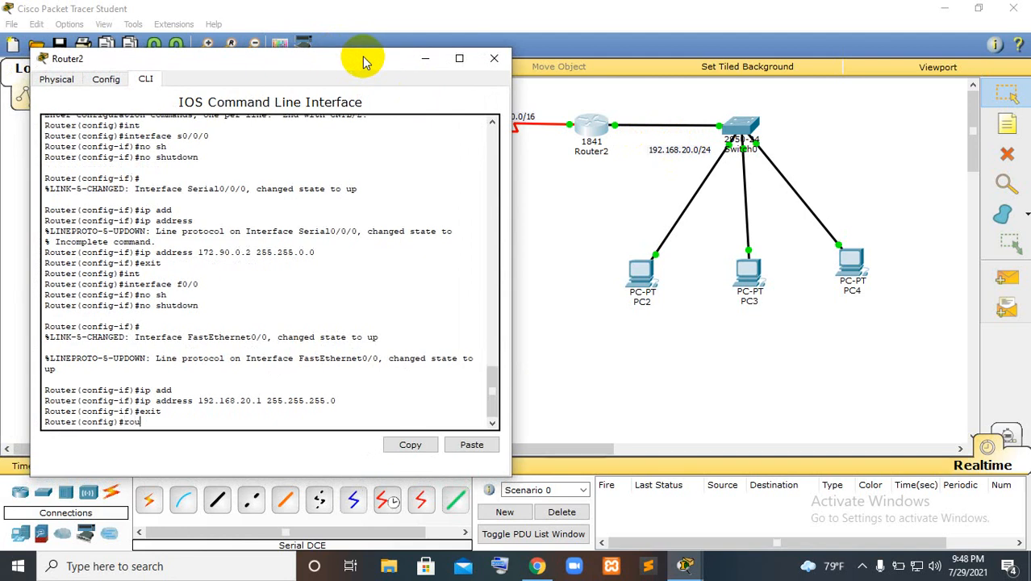
pyautogui.press('Tab')
pyautogui.write('rip')
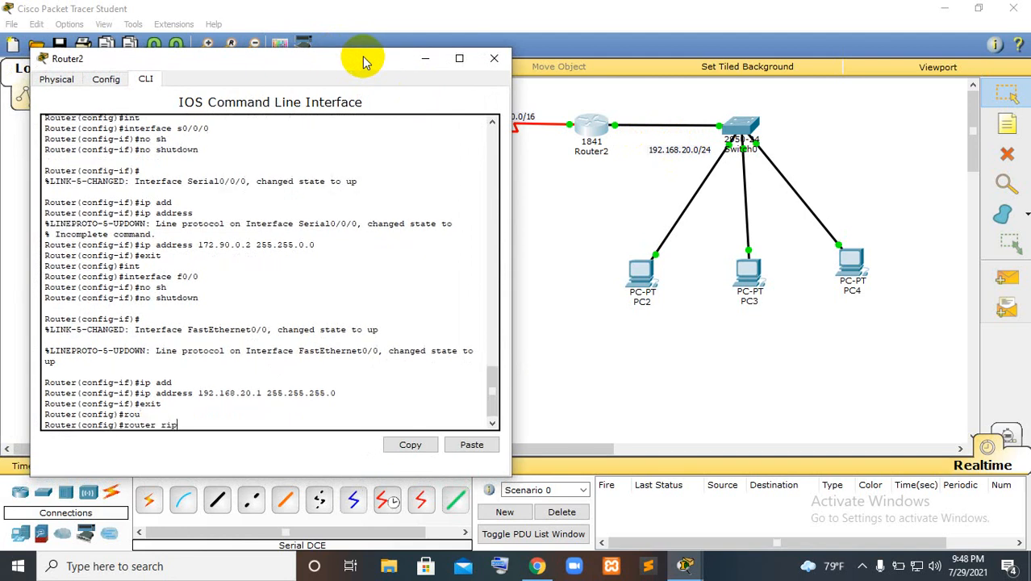
pyautogui.press('Return')
# Add network 172.90.0.0 to Router2's RIP configuration, keeping its serial link's label in view
pyautogui.write('ne')
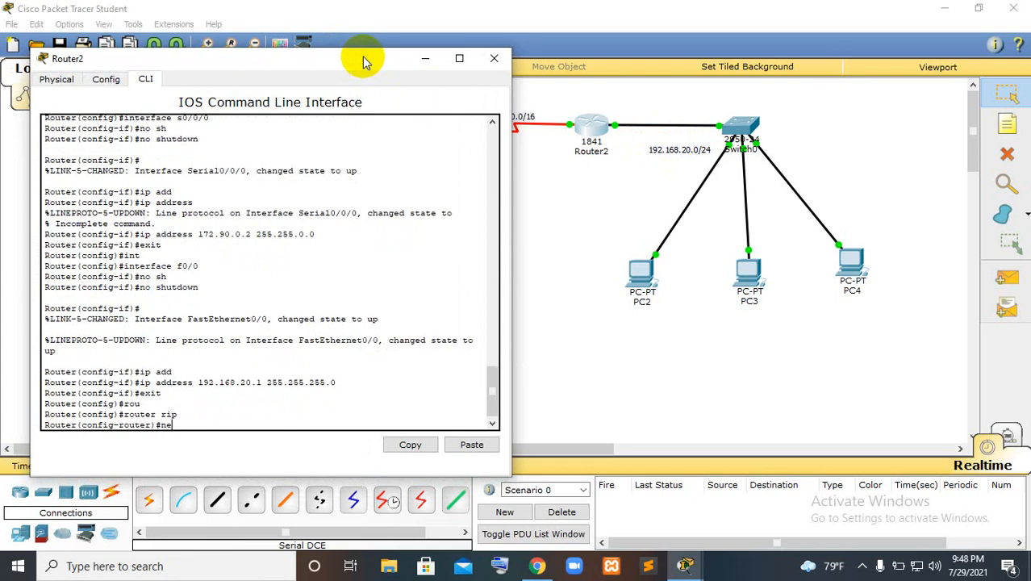
pyautogui.write('twork')
pyautogui.moveTo(363, 62); pyautogui.dragTo(322, 60)
pyautogui.write('17')
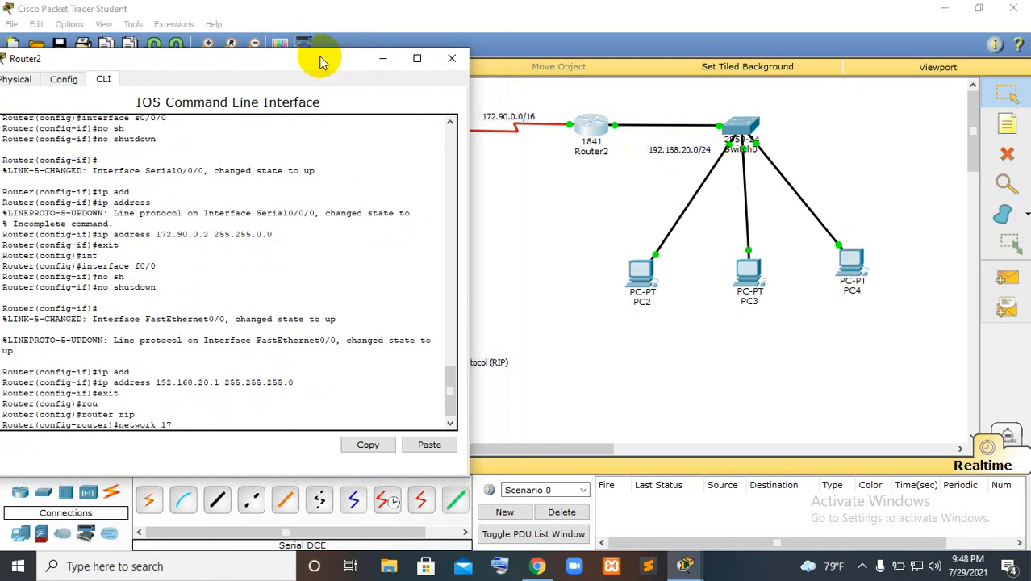
pyautogui.write('2.90.0.0')
pyautogui.press('Return')
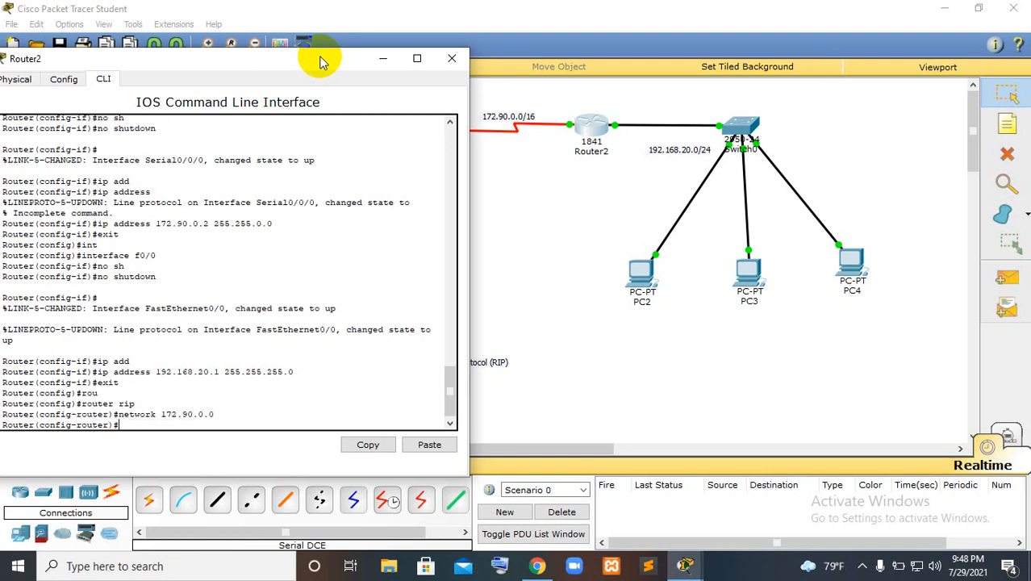
# Add network 192.168.20.0 to Router2's RIP configuration by reusing and editing the previous network command
pyautogui.press('Up')
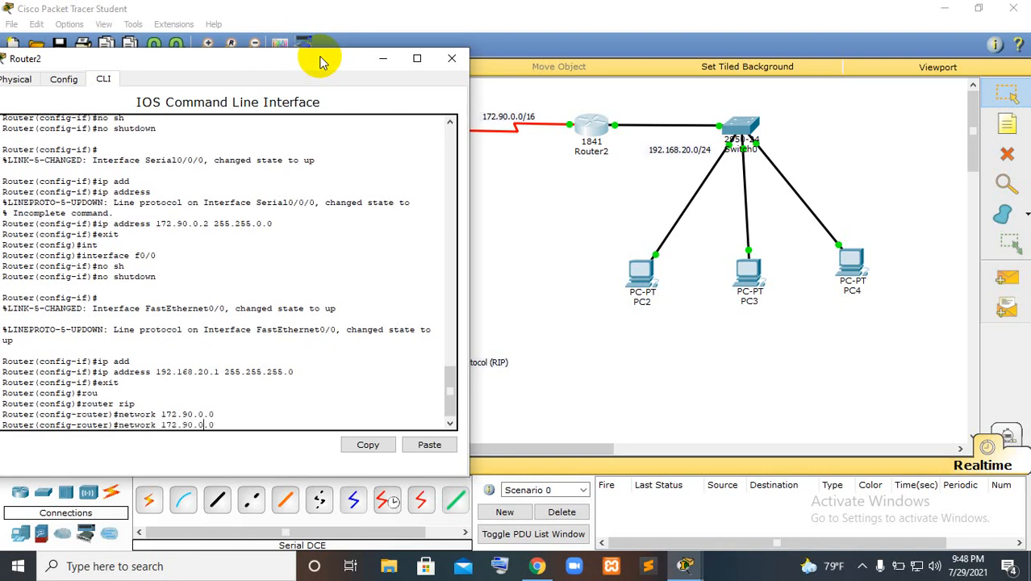
pyautogui.press('Left')
pyautogui.press('Left')
pyautogui.press('Left')
pyautogui.press('Left')
pyautogui.press('BackSpace')
pyautogui.write('9')
pyautogui.press('BackSpace')
pyautogui.write('168')
pyautogui.press('Delete')
pyautogui.write('2')
pyautogui.press('Right')
pyautogui.press('Return')
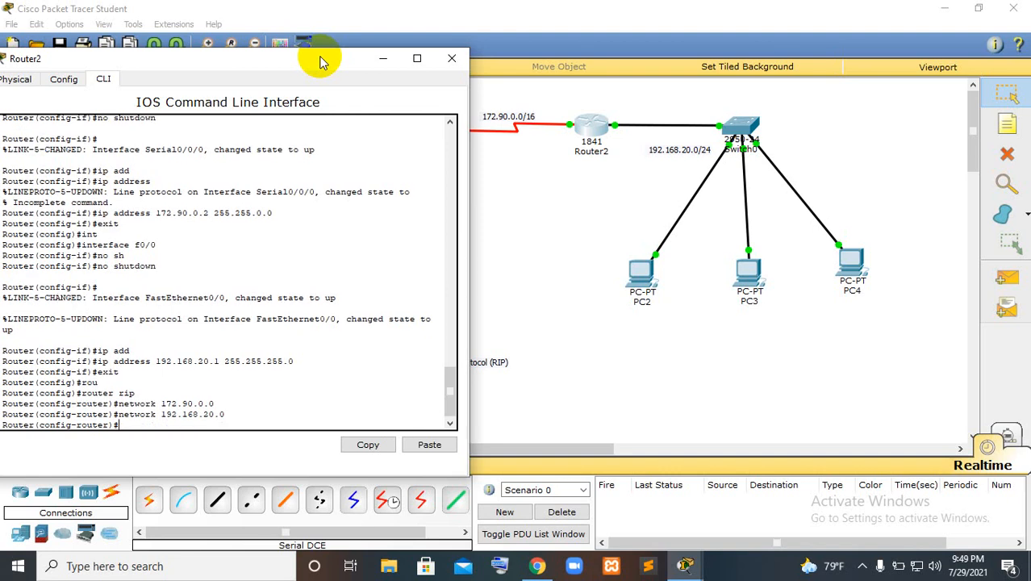
# Exit RIP mode on Router2 and close its window
pyautogui.write('exit')
pyautogui.press('Return')
pyautogui.click(453, 58)
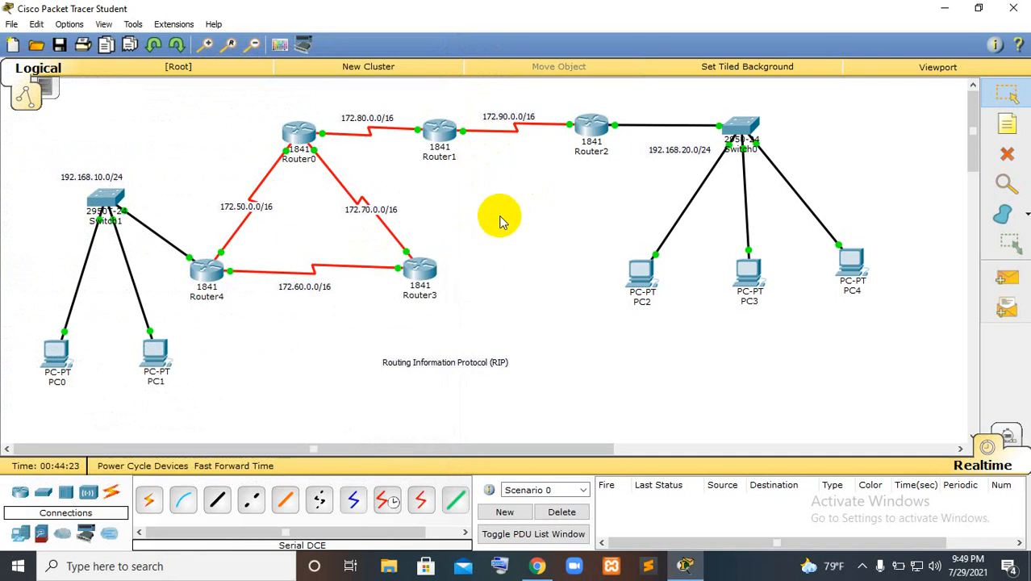
# Test connectivity between the two LANs with simple PDUs from PC4 to PC1 and from PC3 to PC0
pyautogui.click(1005, 278)
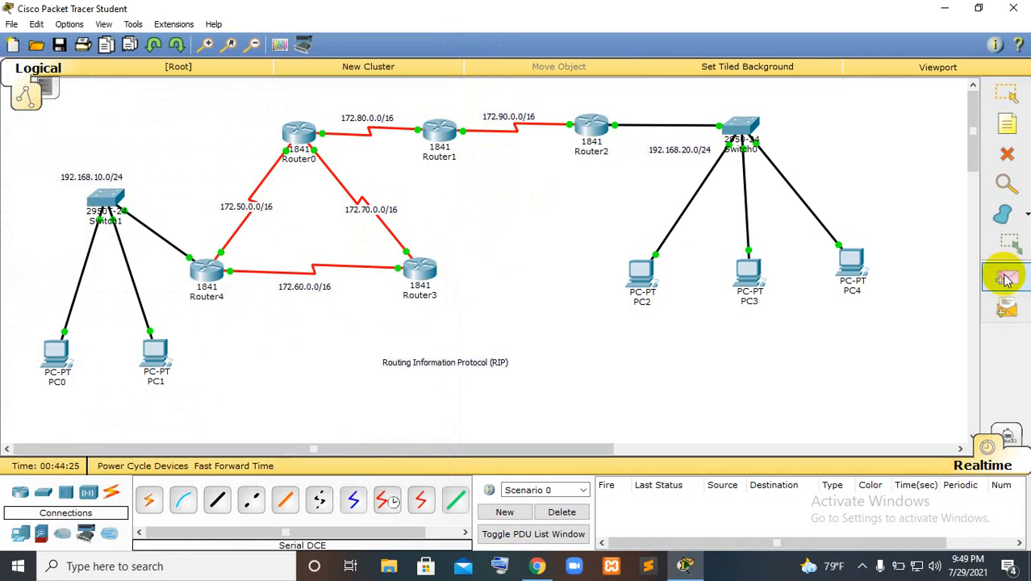
pyautogui.click(853, 263)
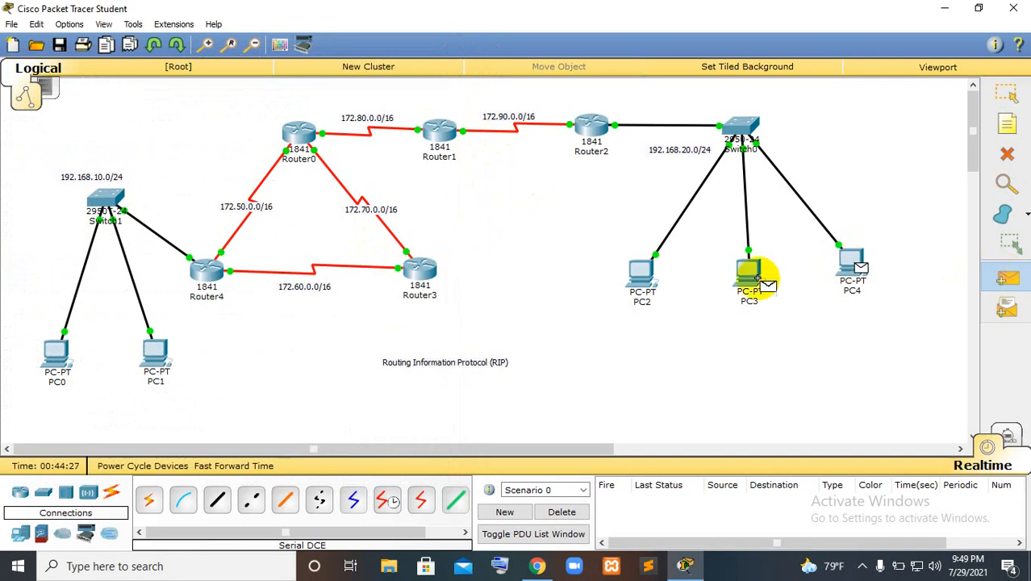
pyautogui.click(155, 352)
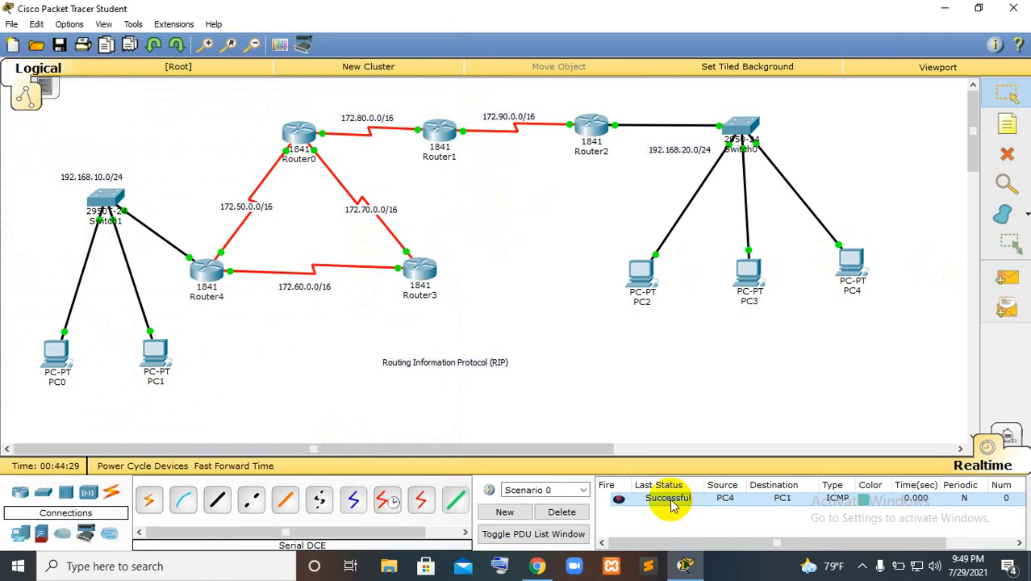
pyautogui.click(1005, 277)
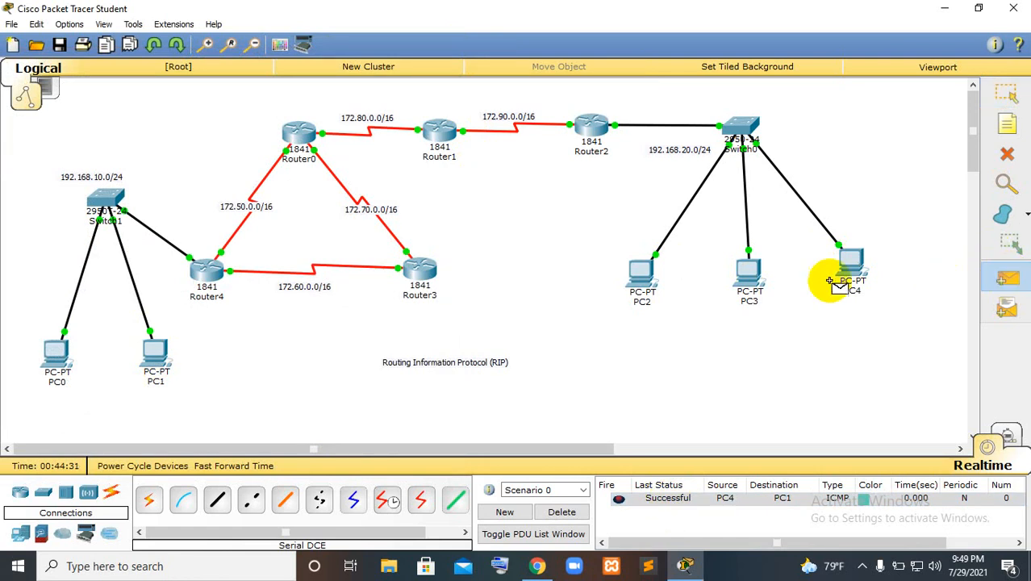
pyautogui.click(749, 274)
pyautogui.click(48, 360)
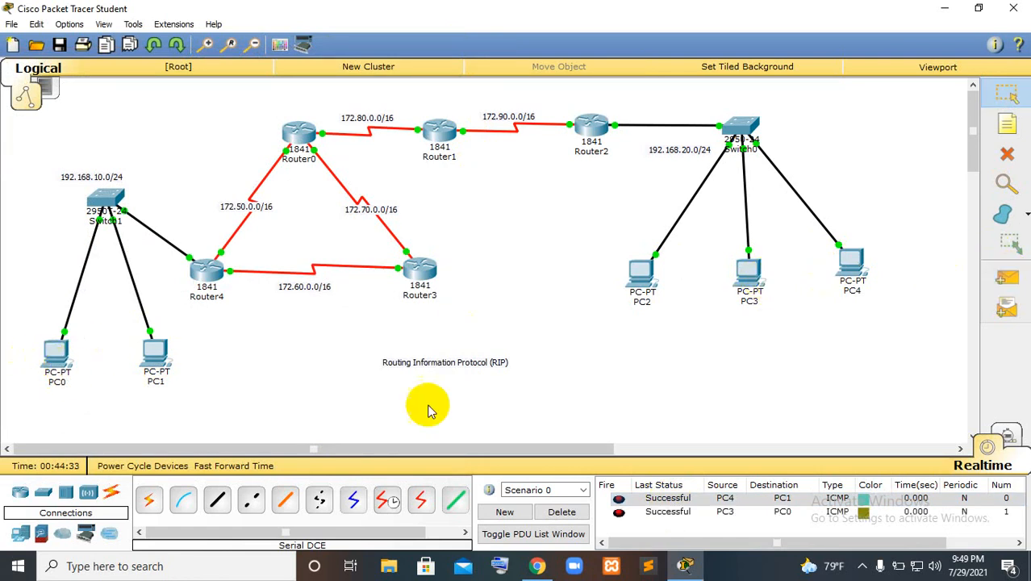
# Send simple PDUs to Router4 from PC2 and from Router2, and check their status in the PDU list
pyautogui.click(1006, 277)
pyautogui.click(642, 275)
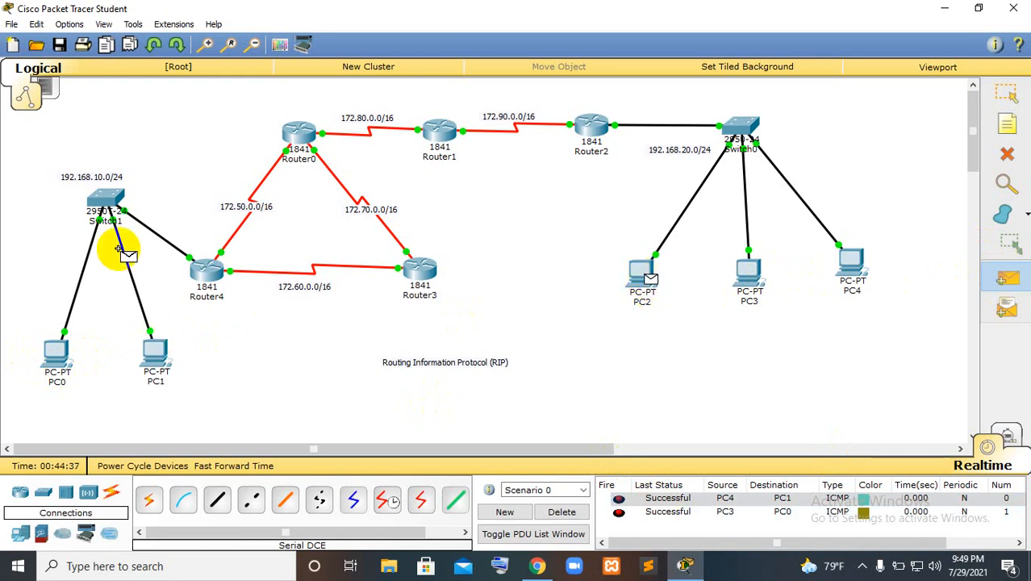
pyautogui.click(208, 272)
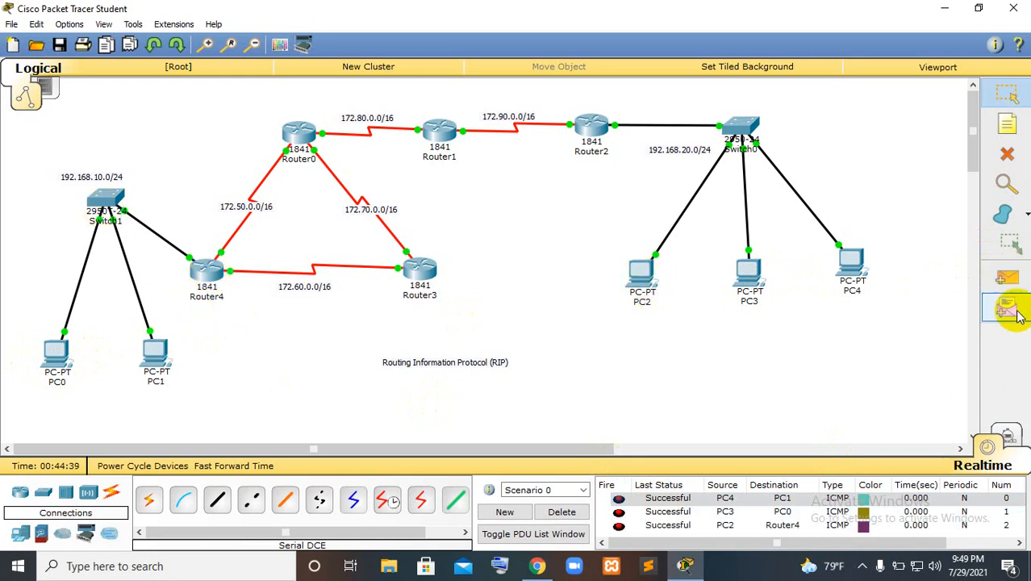
pyautogui.click(1006, 276)
pyautogui.click(738, 113)
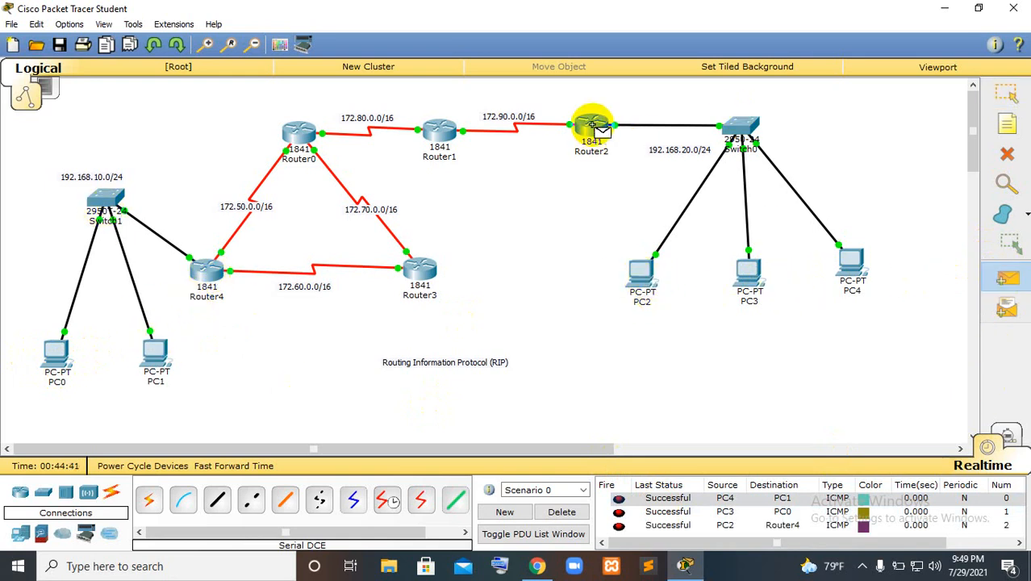
pyautogui.click(209, 273)
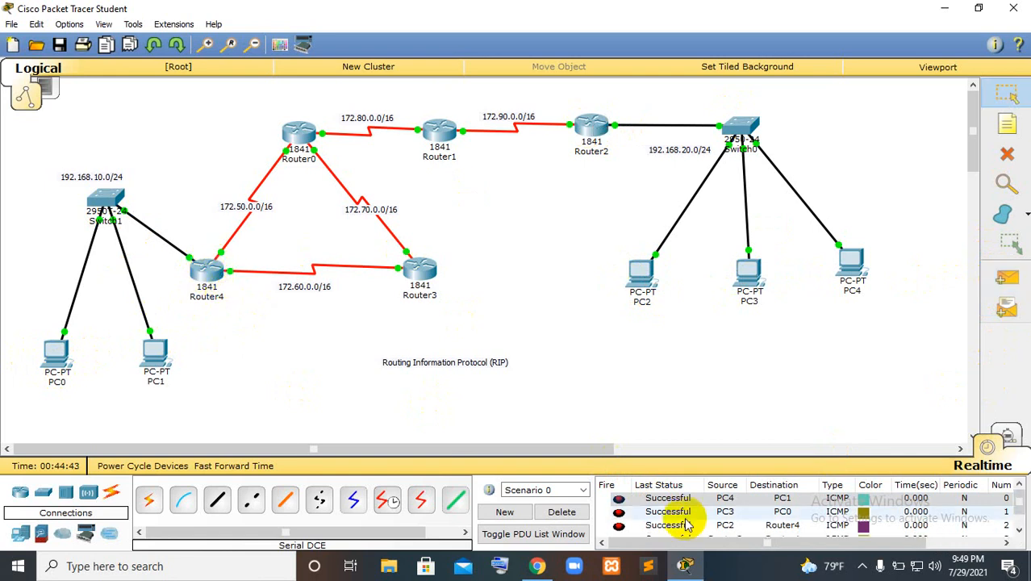
pyautogui.scroll(-1, 678, 517)
# Delete the current scenario's PDUs and send a new simple PDU from PC3 to Router0
pyautogui.click(561, 513)
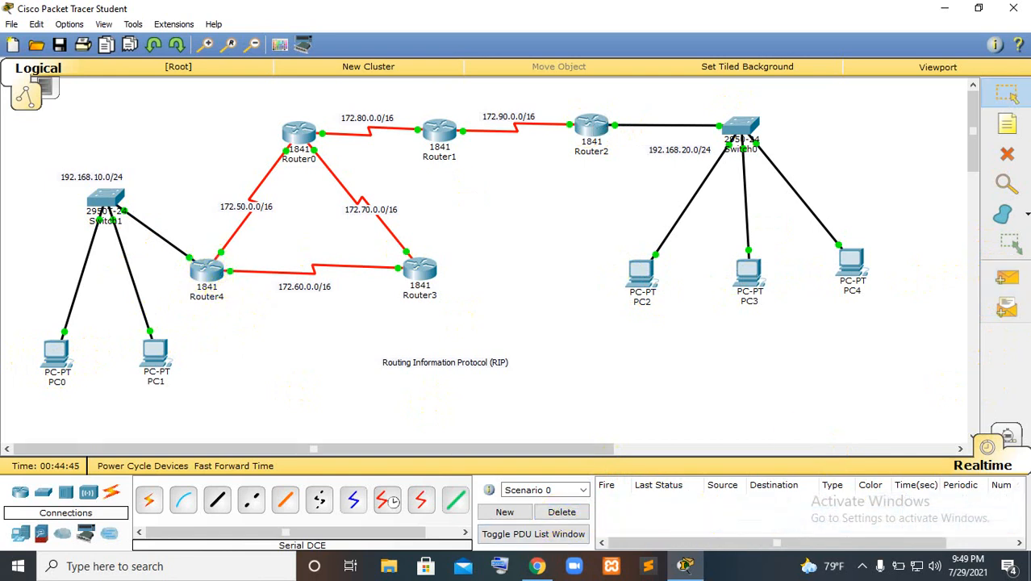
pyautogui.click(1006, 277)
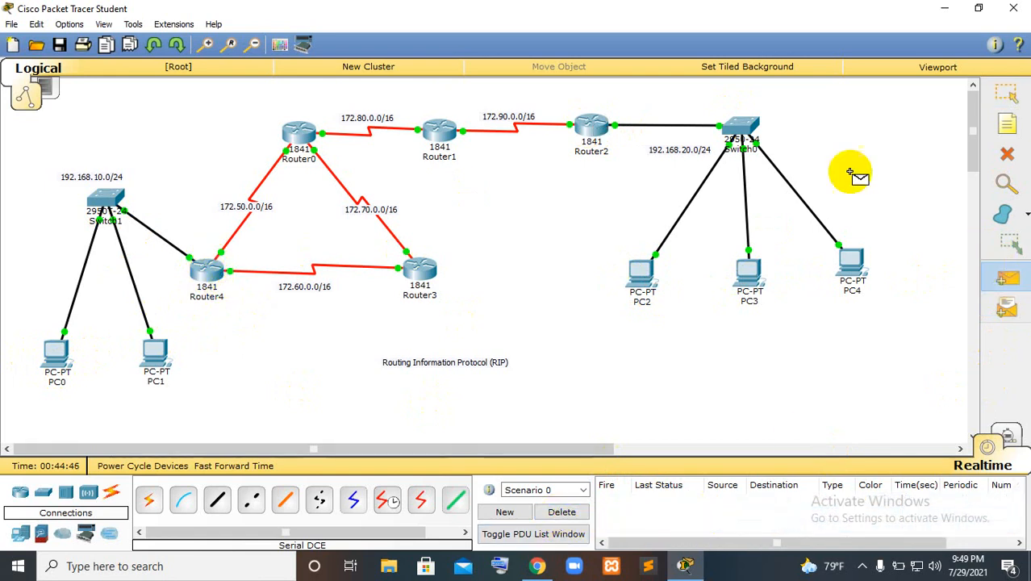
pyautogui.click(747, 266)
pyautogui.click(300, 138)
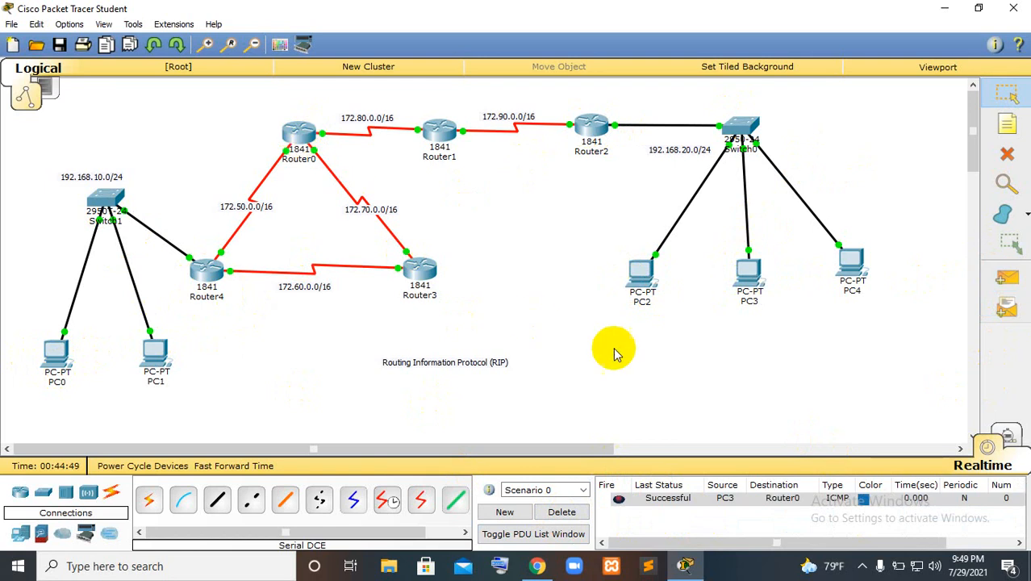
# Send simple PDUs from PC4 to Router4 and from PC3 to Router3
pyautogui.click(994, 279)
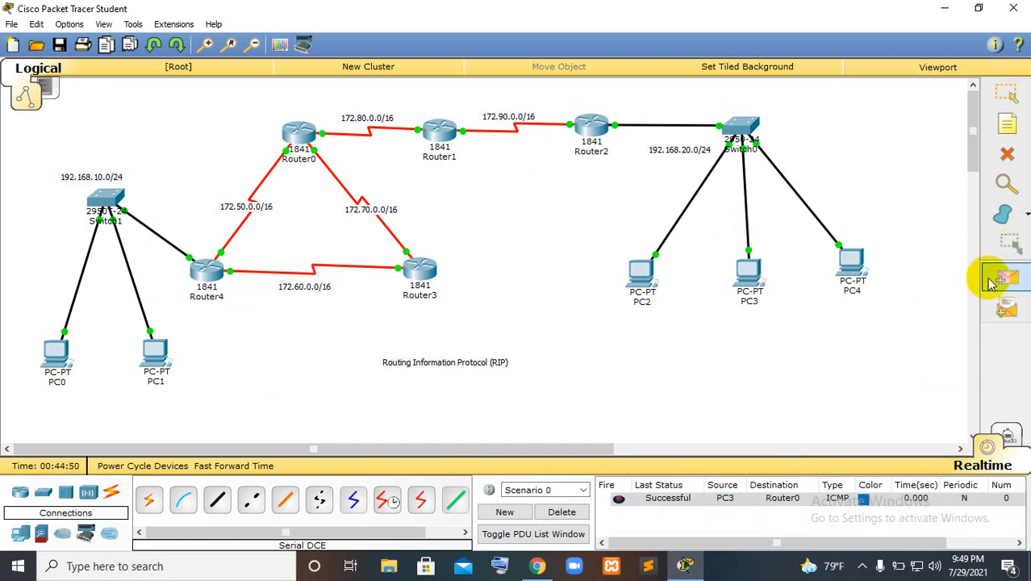
pyautogui.click(854, 266)
pyautogui.click(218, 265)
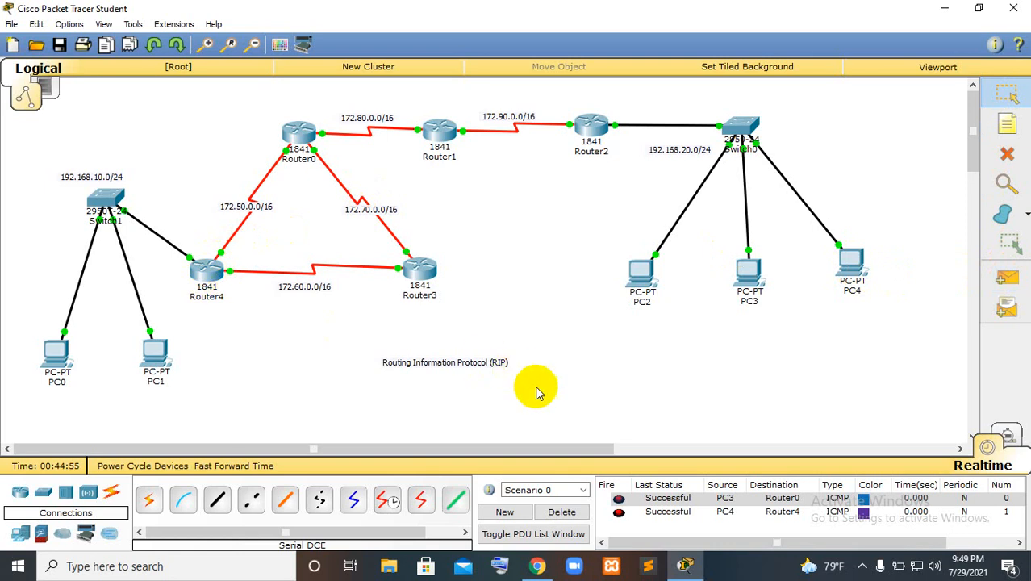
pyautogui.click(1007, 277)
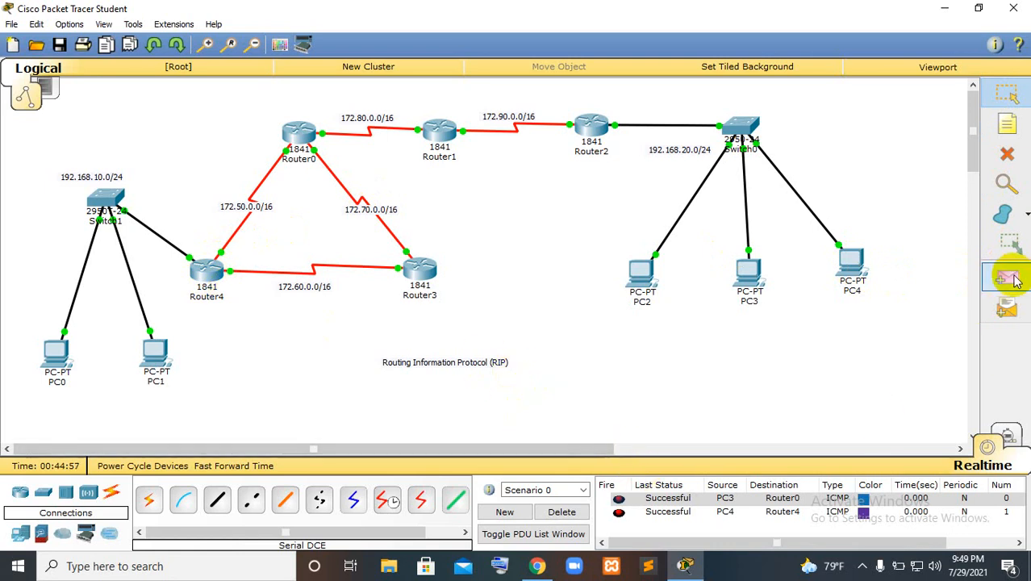
pyautogui.click(750, 276)
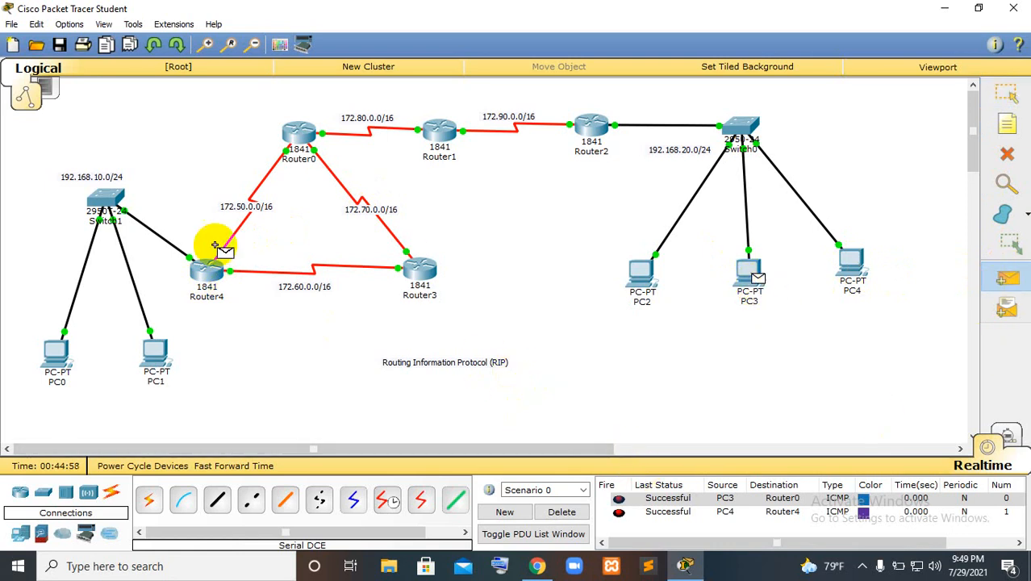
pyautogui.click(423, 273)
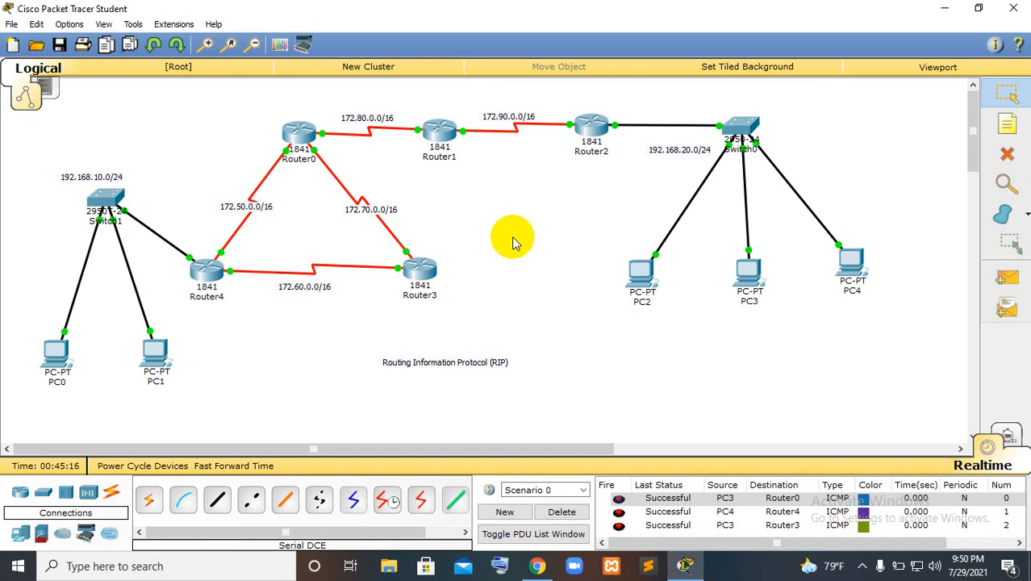
pyautogui.click(862, 566)
pyautogui.click(893, 506)
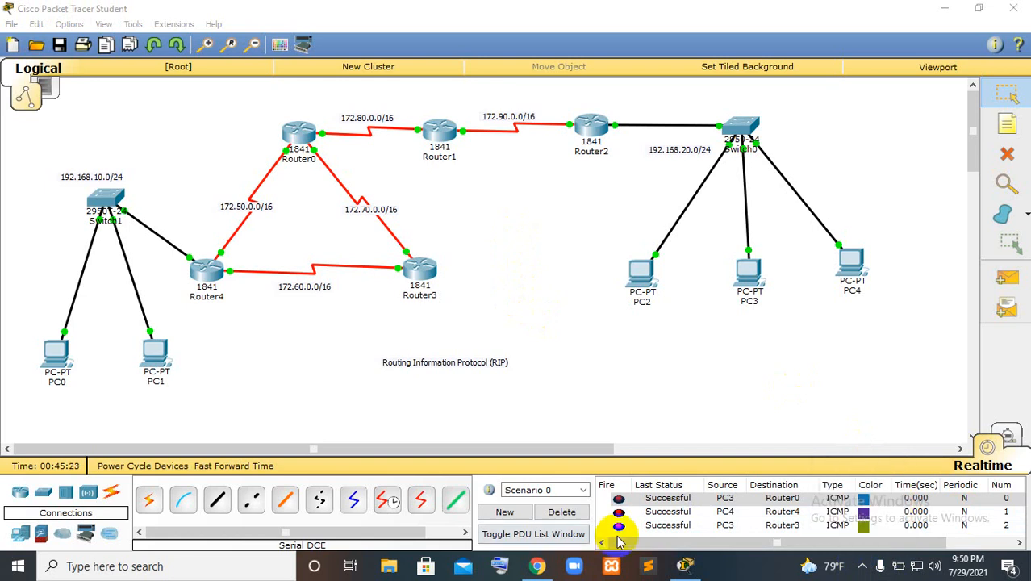
pyautogui.click(862, 567)
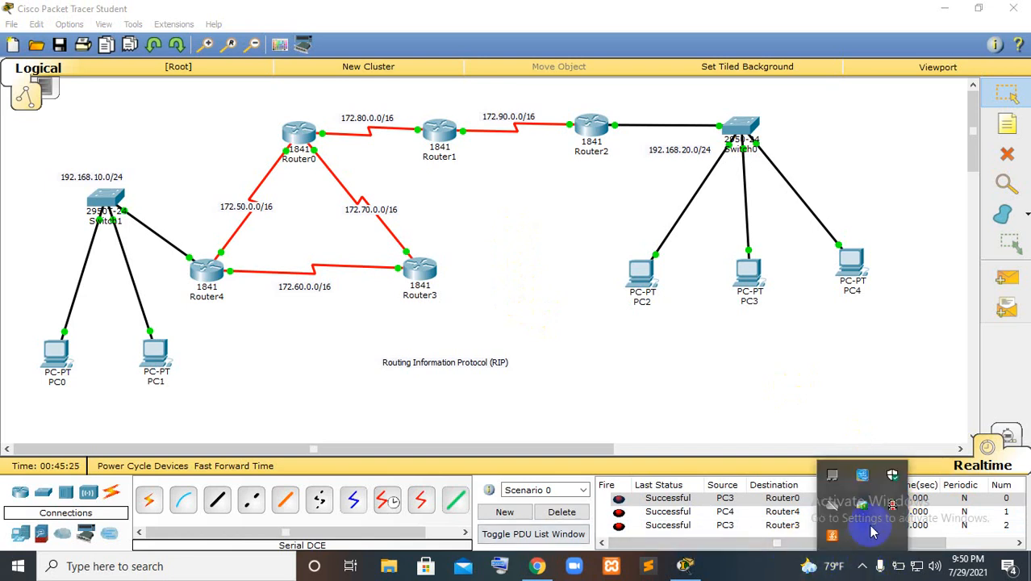